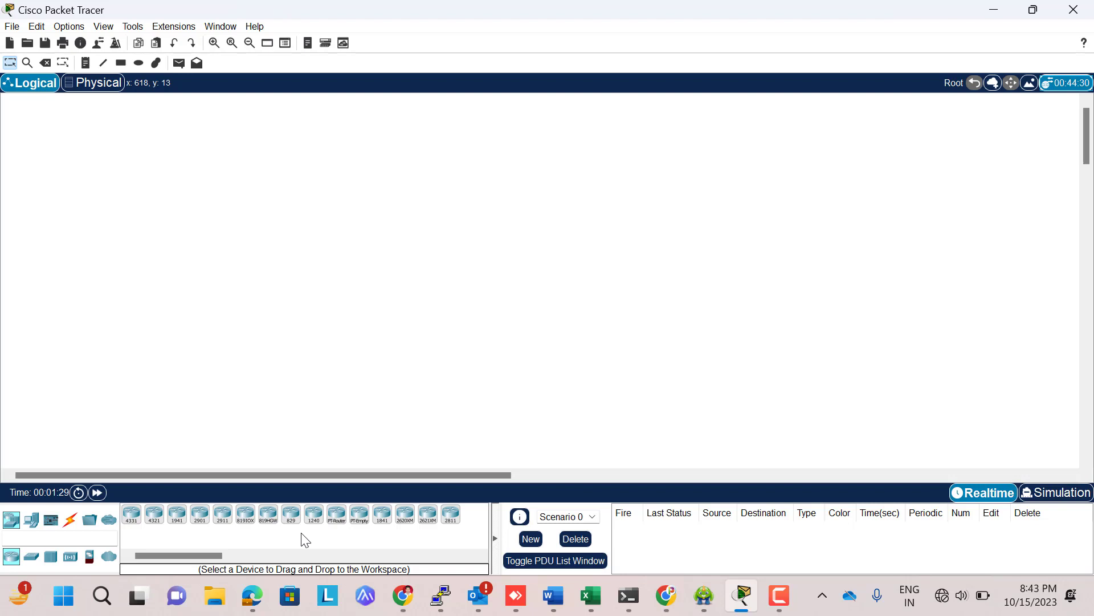
Place two 2960 switches side by side and a 3560-24PS multilayer switch above and between them
left_click(31, 557)
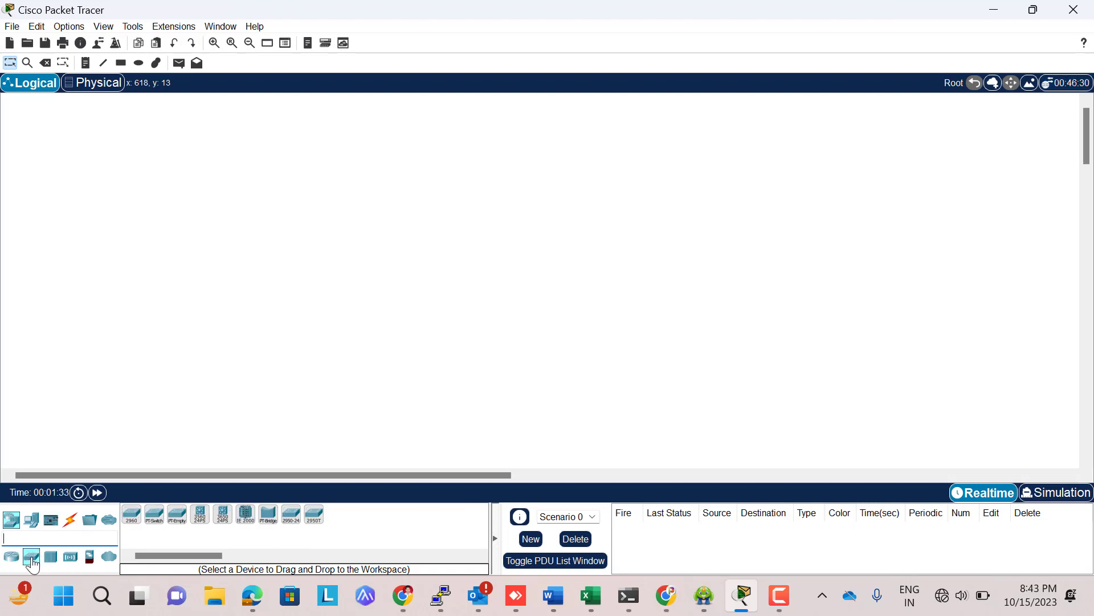
left_click(133, 526)
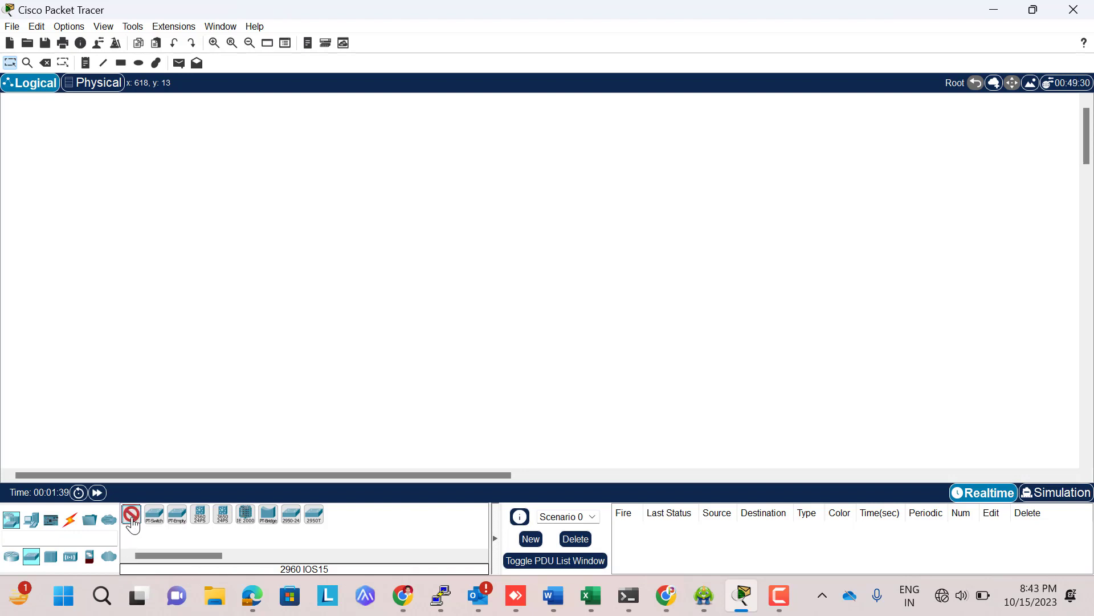
left_click(292, 254)
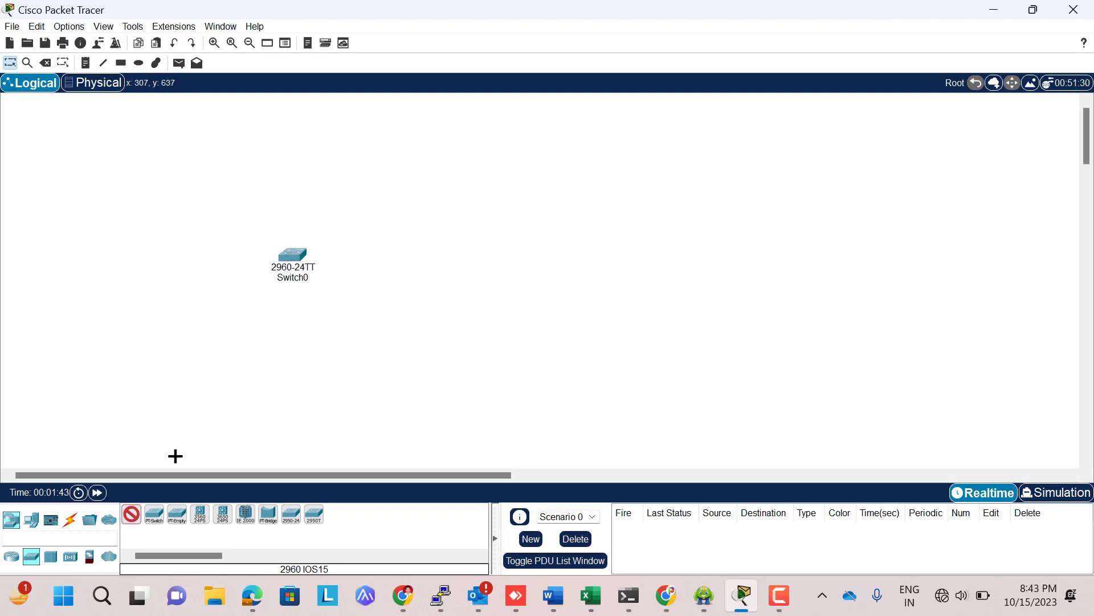
left_click(487, 250)
left_click(201, 515)
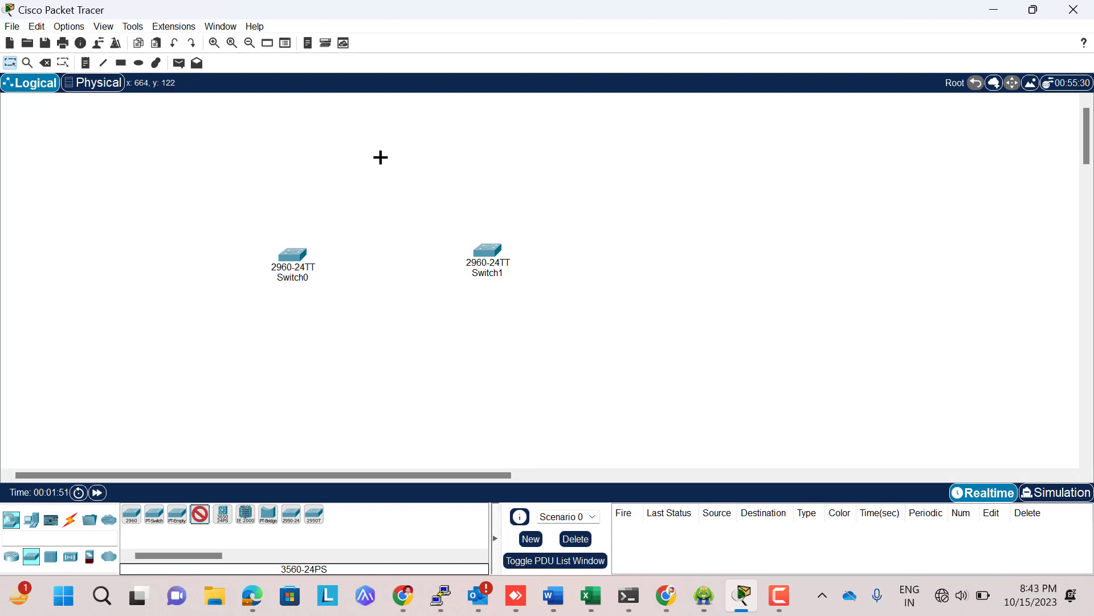
left_click(380, 157)
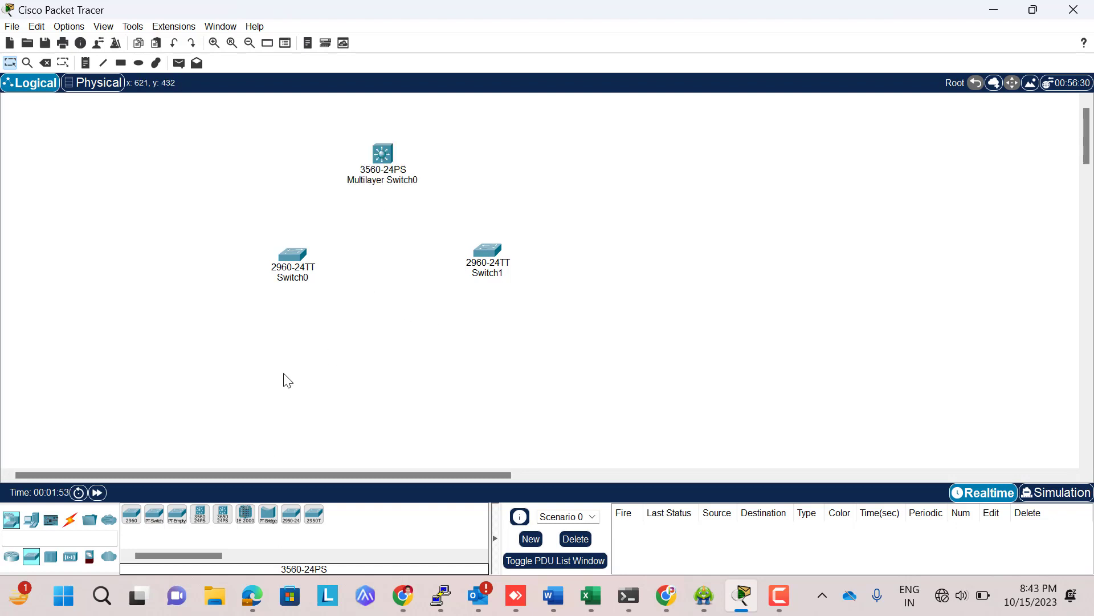
Add four PCs in a row beneath the switches, two below Switch0 and two below Switch1
left_click(31, 523)
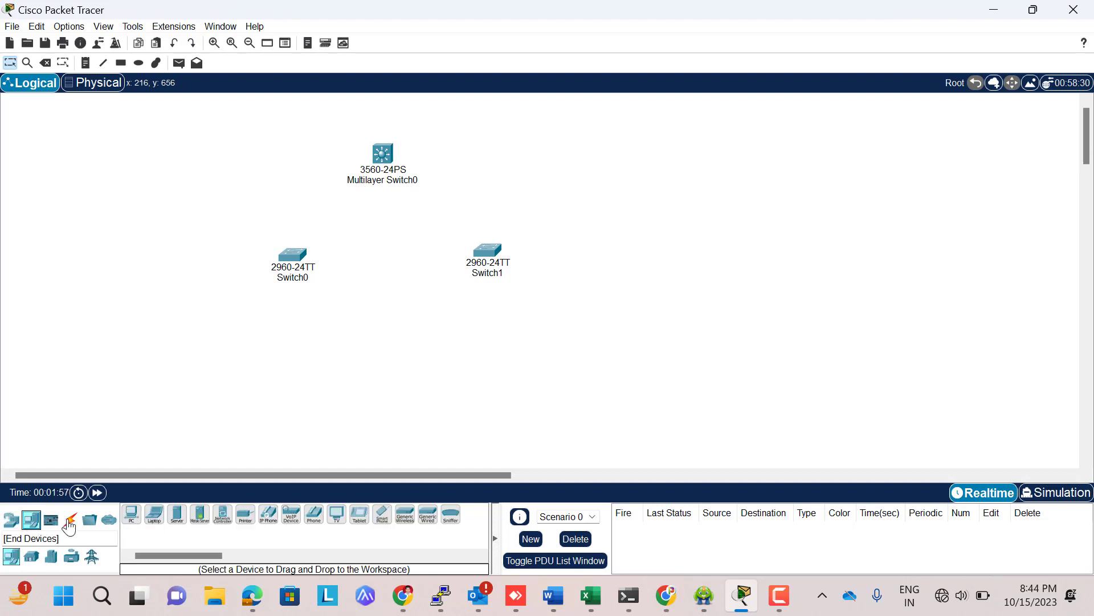
left_click(133, 516)
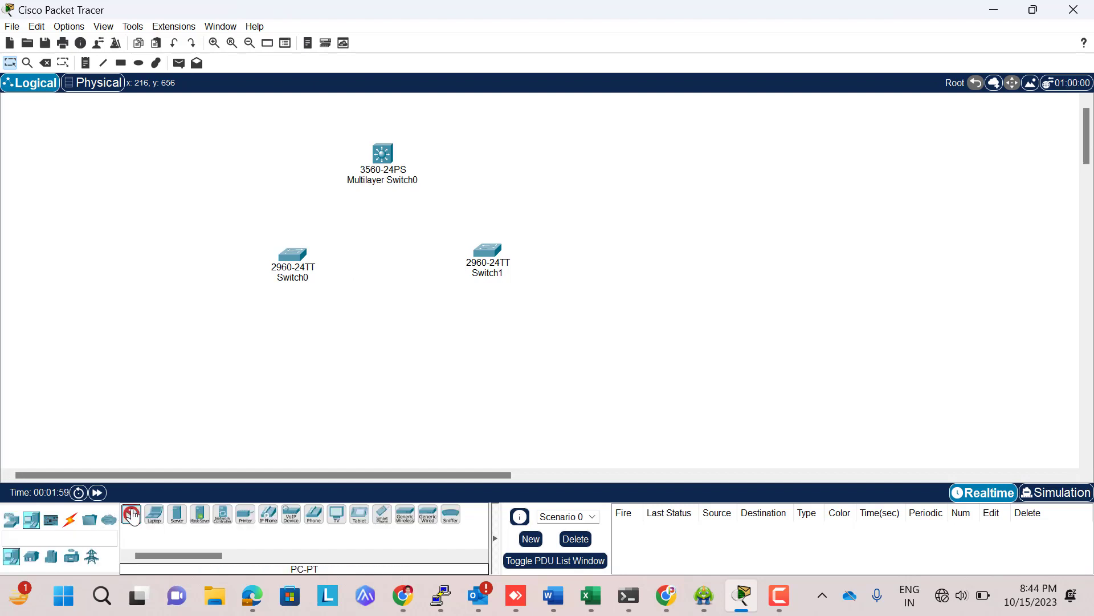
left_click(226, 346)
left_click(313, 343)
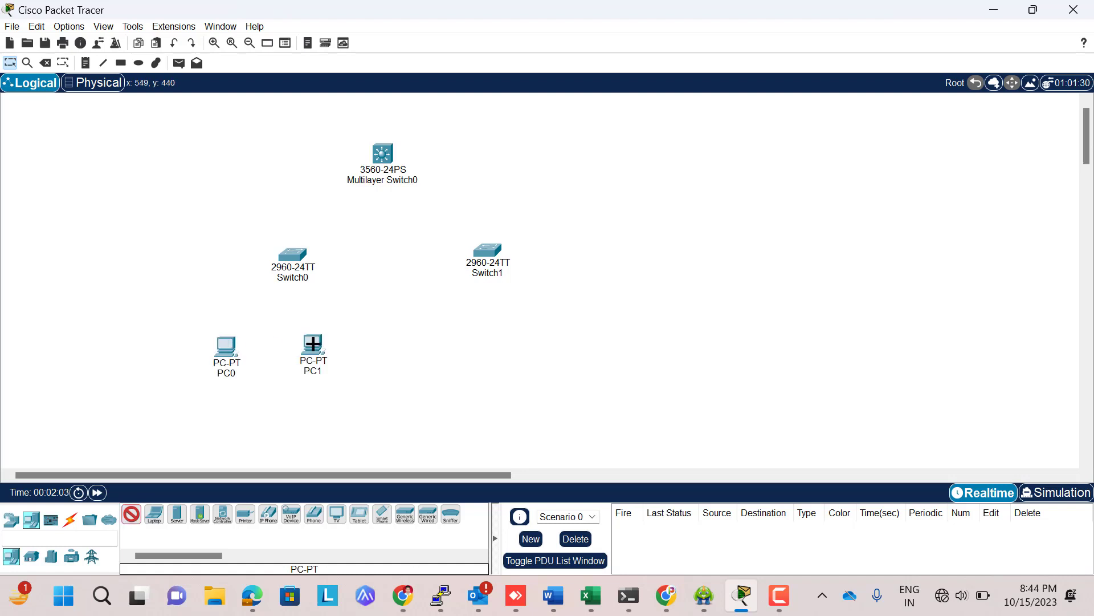
left_click(437, 344)
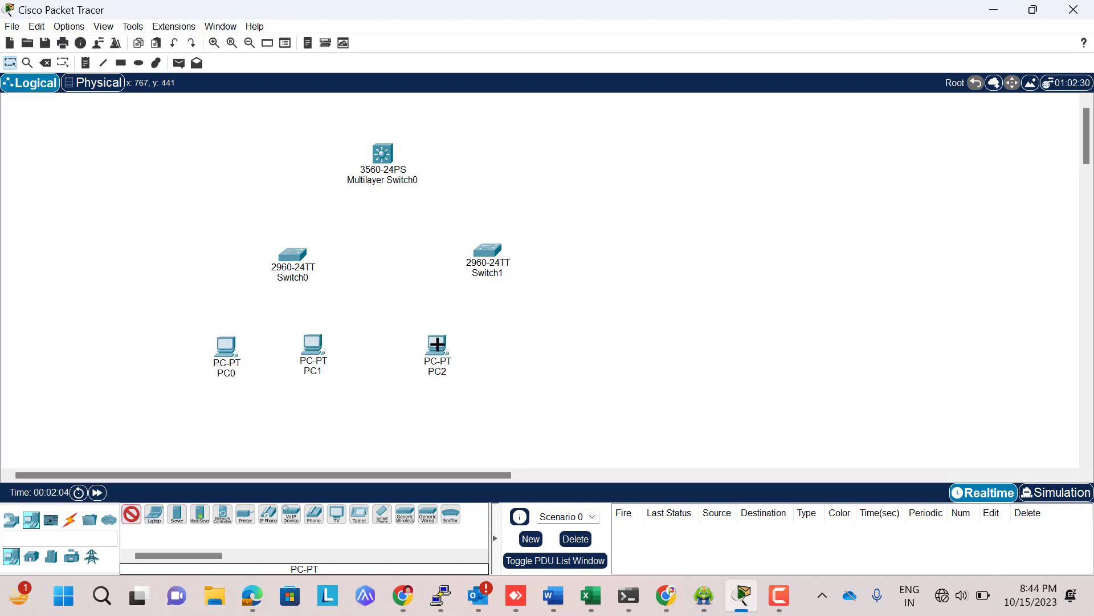
left_click(524, 352)
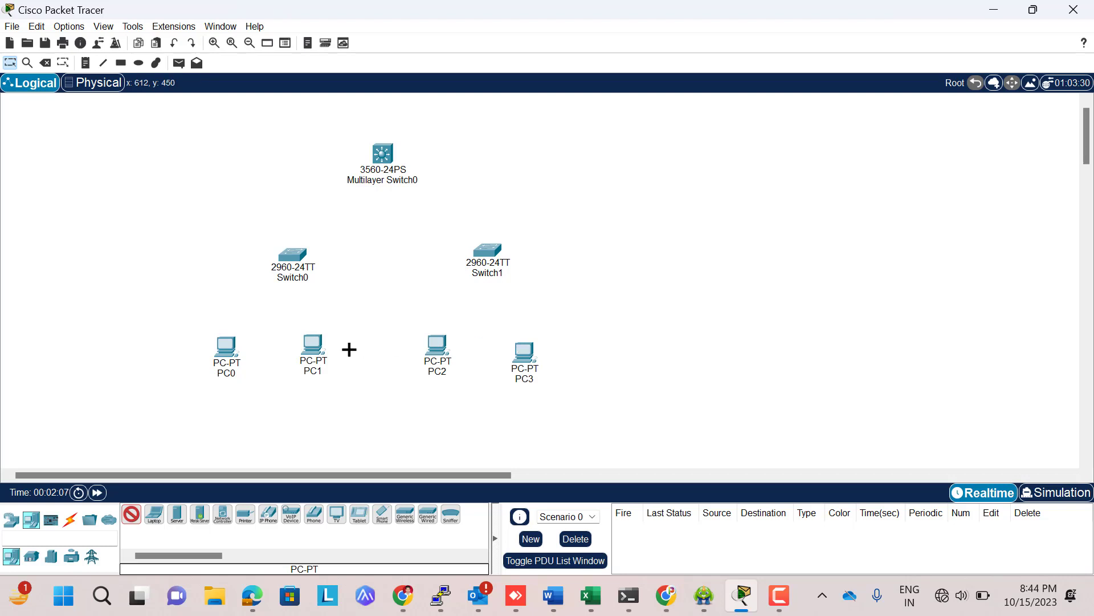
key("Escape")
Cable PC0 and PC1 to Switch0 using the automatically chosen connection type
left_click(69, 522)
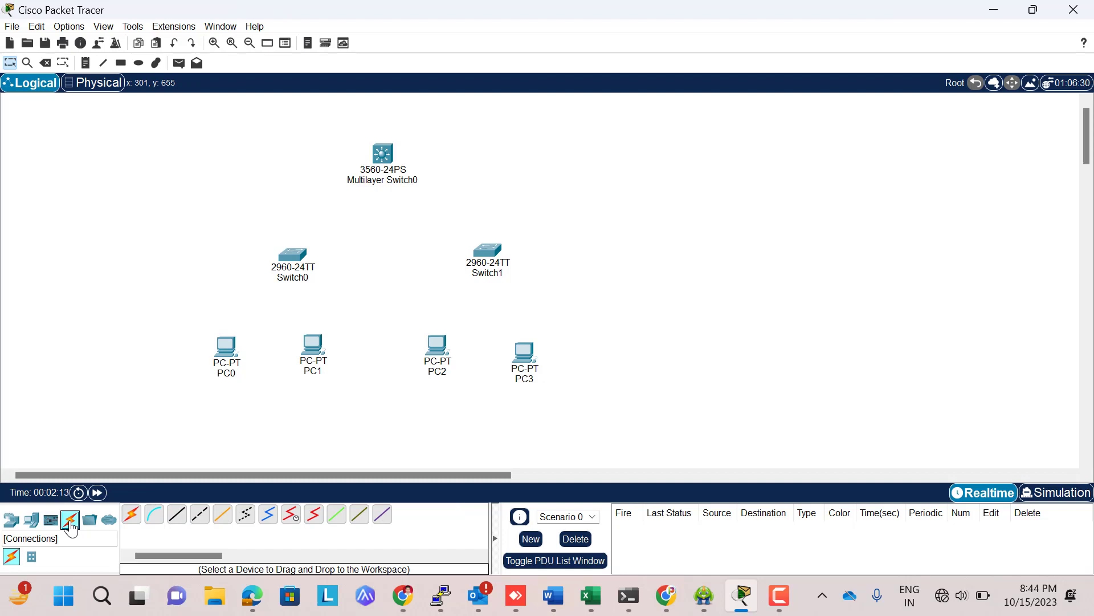
left_click(131, 521)
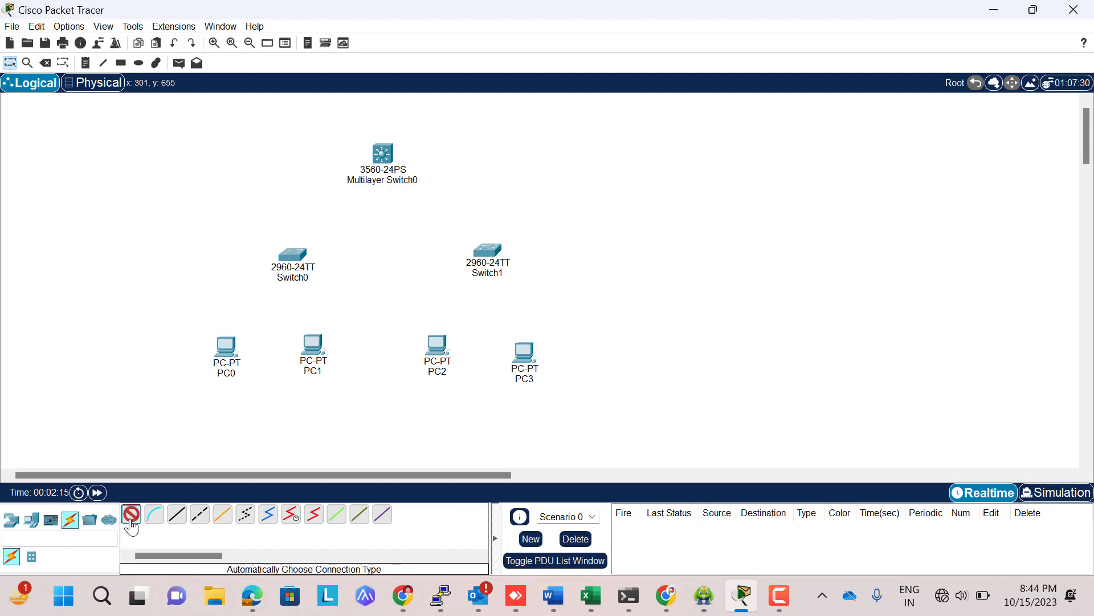
left_click(226, 347)
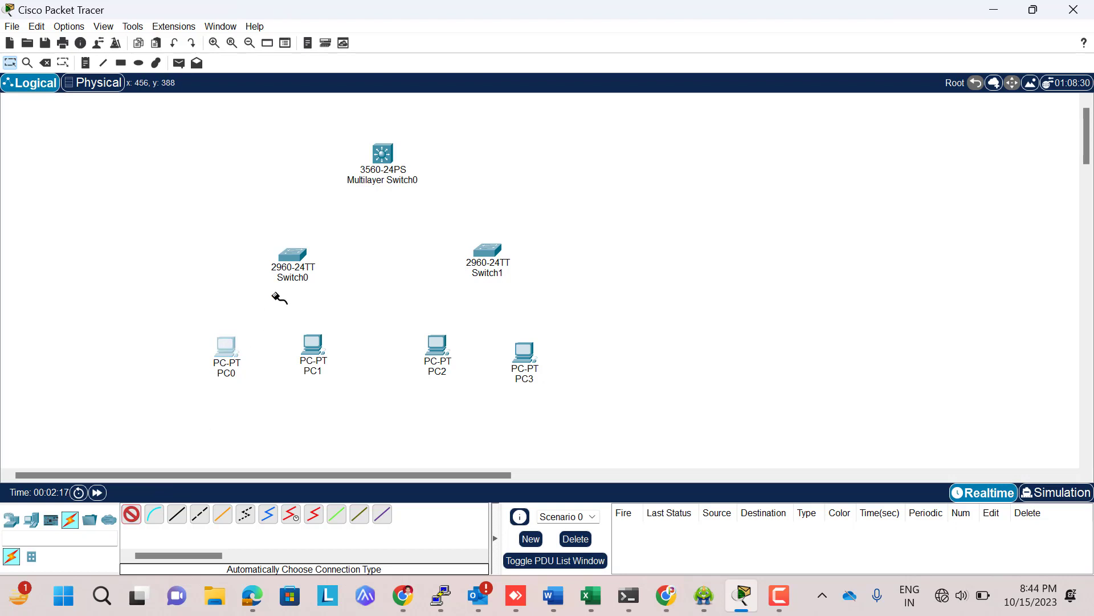
left_click(227, 349)
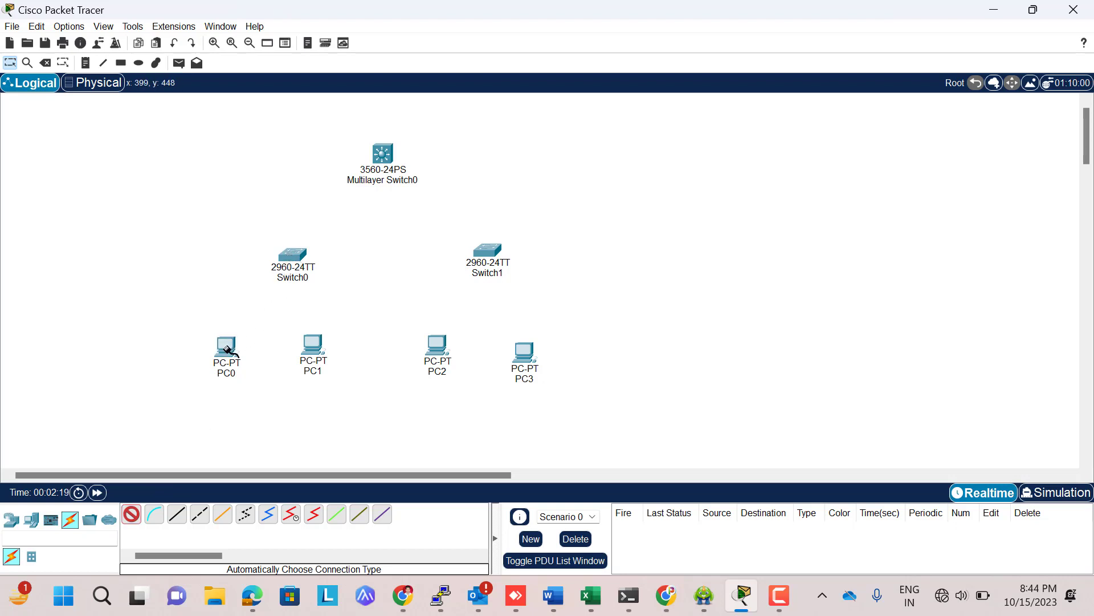
left_click(294, 252)
left_click(312, 343)
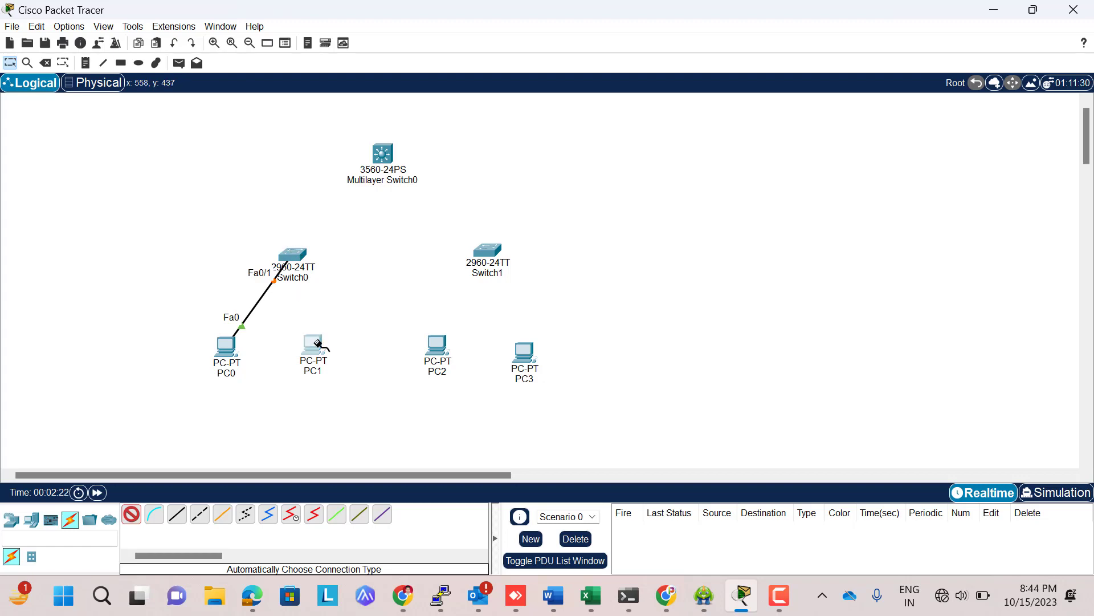
left_click(295, 254)
mouse_move(294, 255)
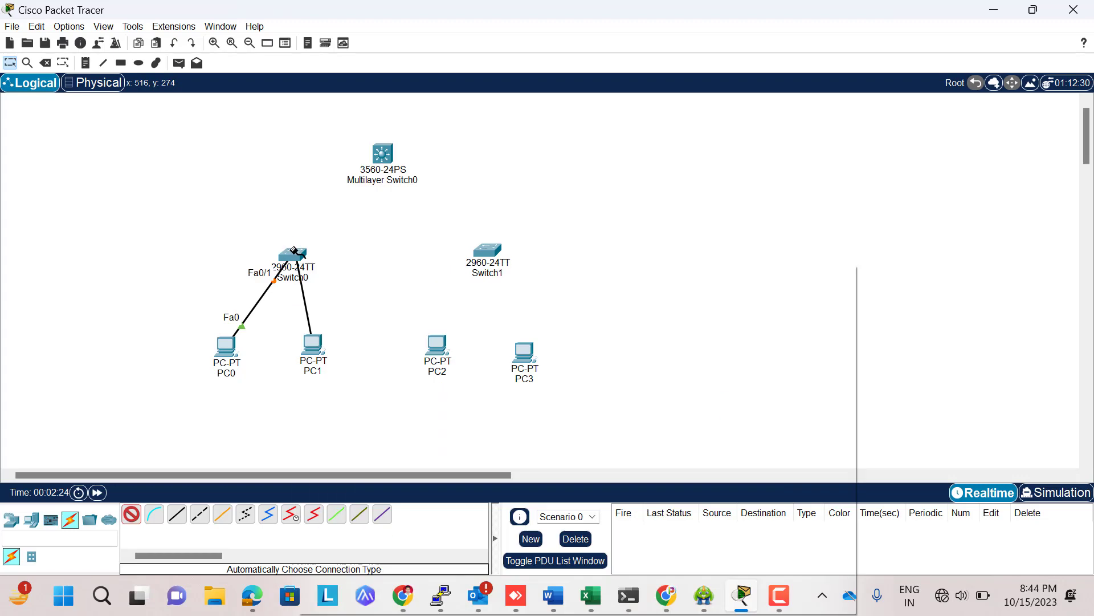
Cable PC2 and PC3 to Switch1 using the automatically chosen connection type
left_click(437, 342)
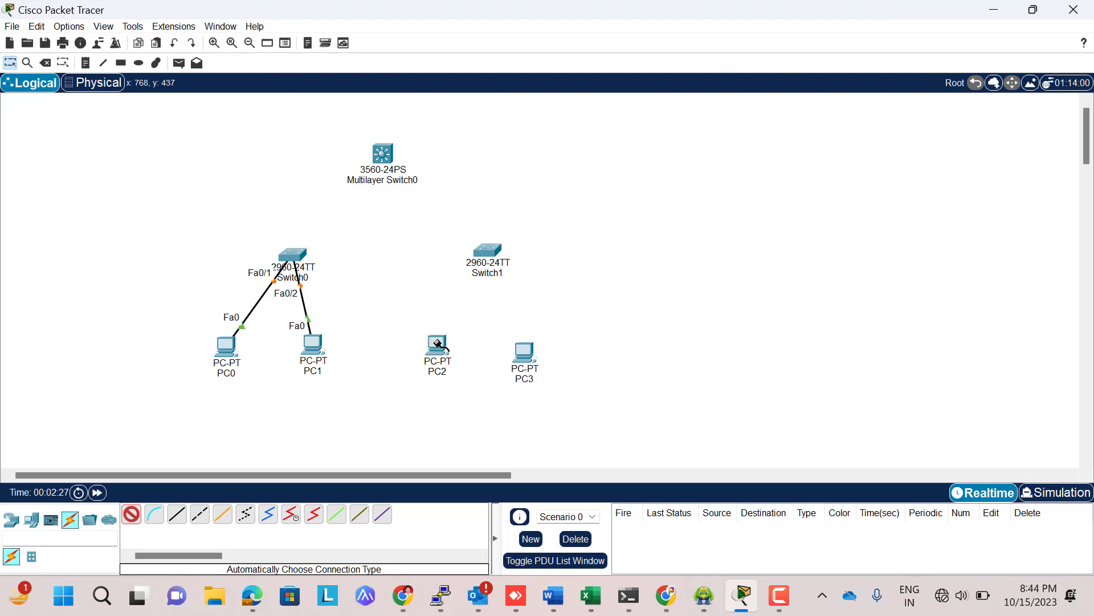
left_click(488, 250)
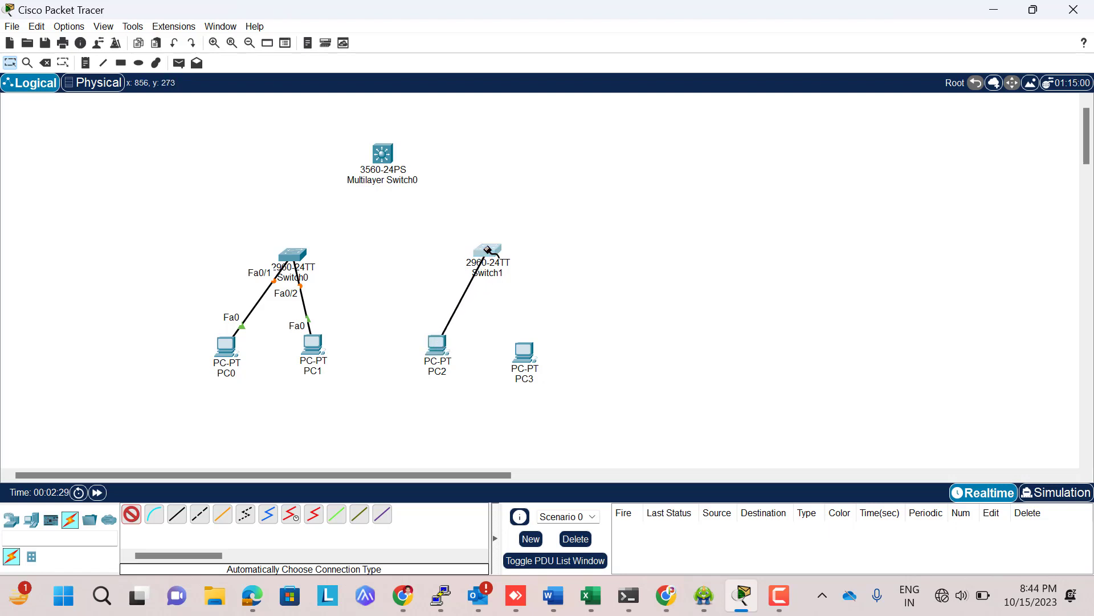
left_click(524, 351)
left_click(489, 251)
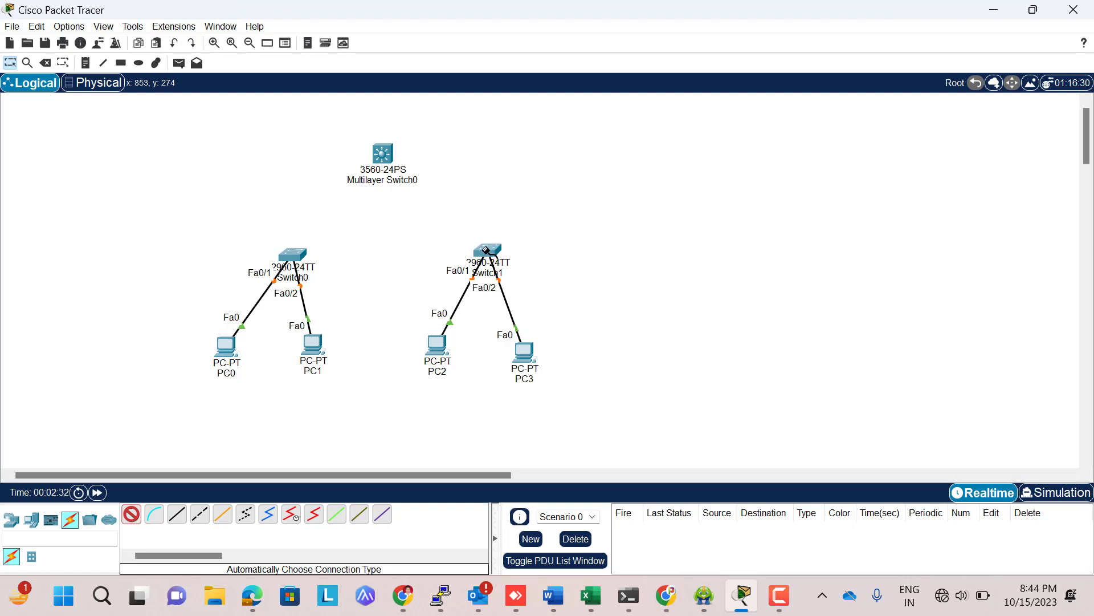
Connect Switch0's GigabitEthernet0/1 to the multilayer switch's GigabitEthernet0/1 with a copper cross-over cable
left_click(200, 516)
left_click(294, 253)
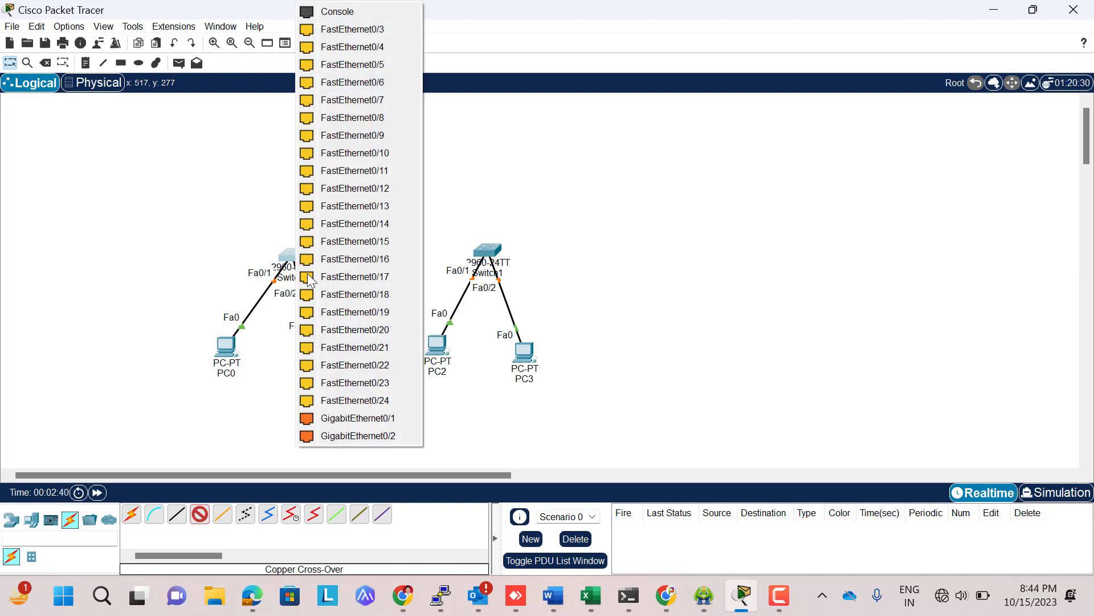
left_click(327, 418)
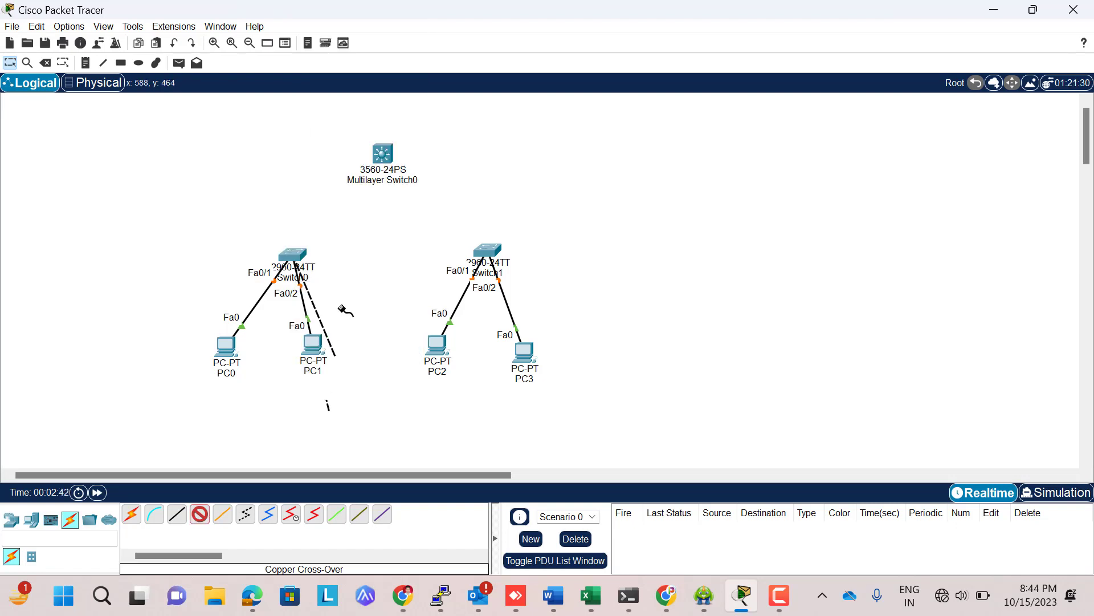
left_click(382, 154)
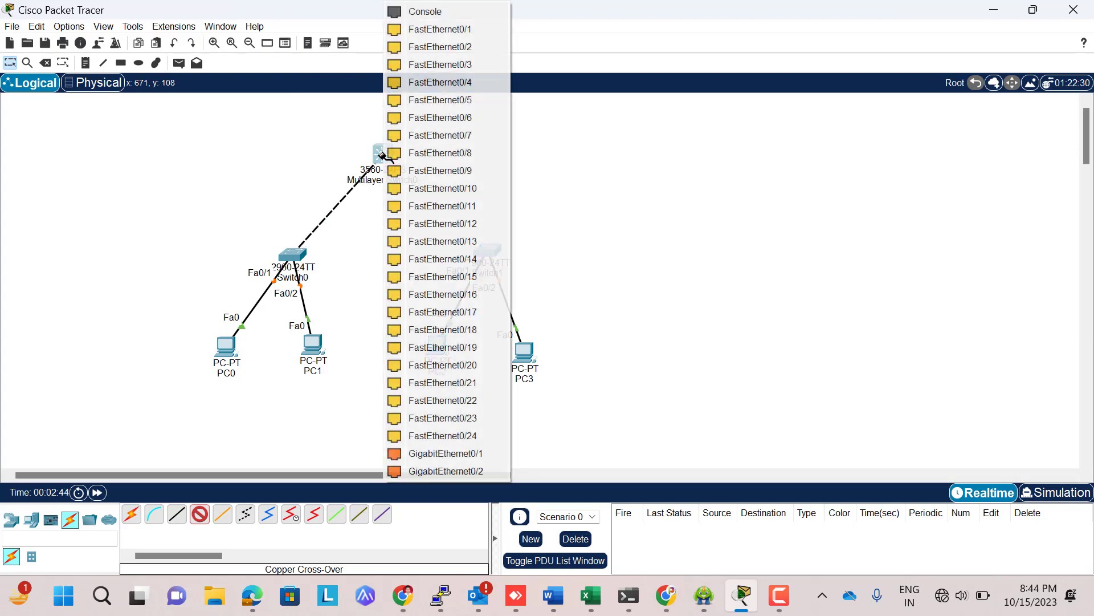
left_click(405, 453)
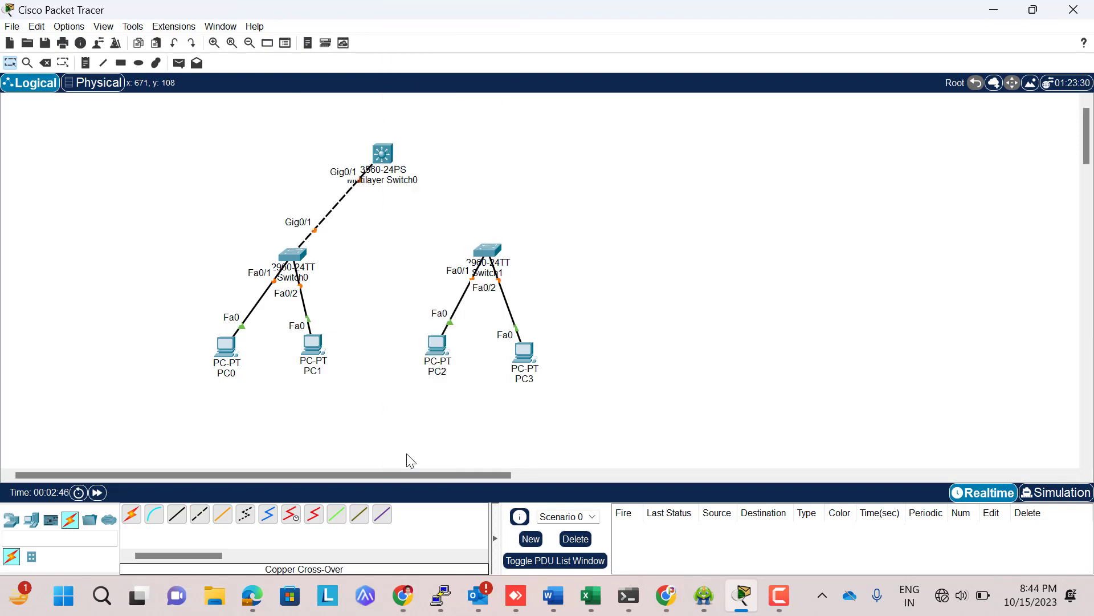
Connect Switch1's GigabitEthernet0/1 to the multilayer switch's GigabitEthernet0/2 with a copper cross-over cable
left_click(200, 515)
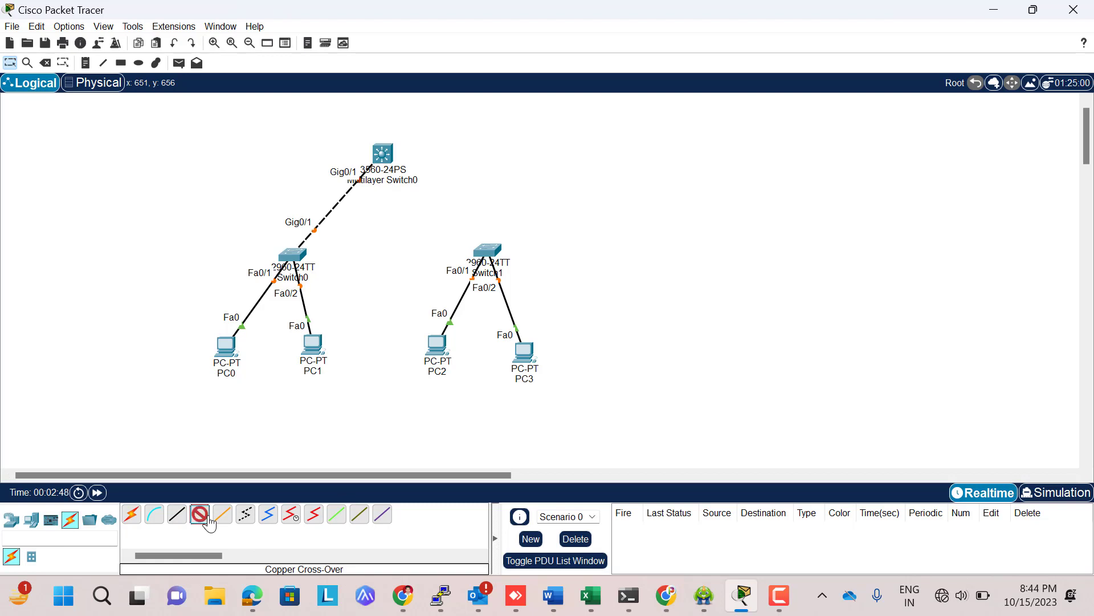
left_click(488, 249)
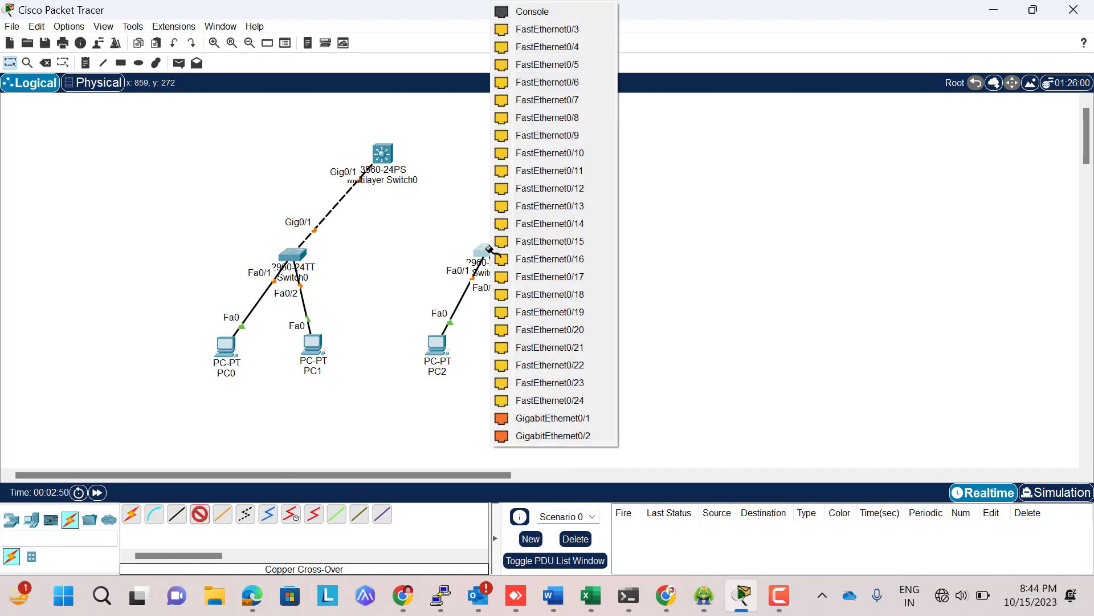
left_click(539, 417)
left_click(385, 151)
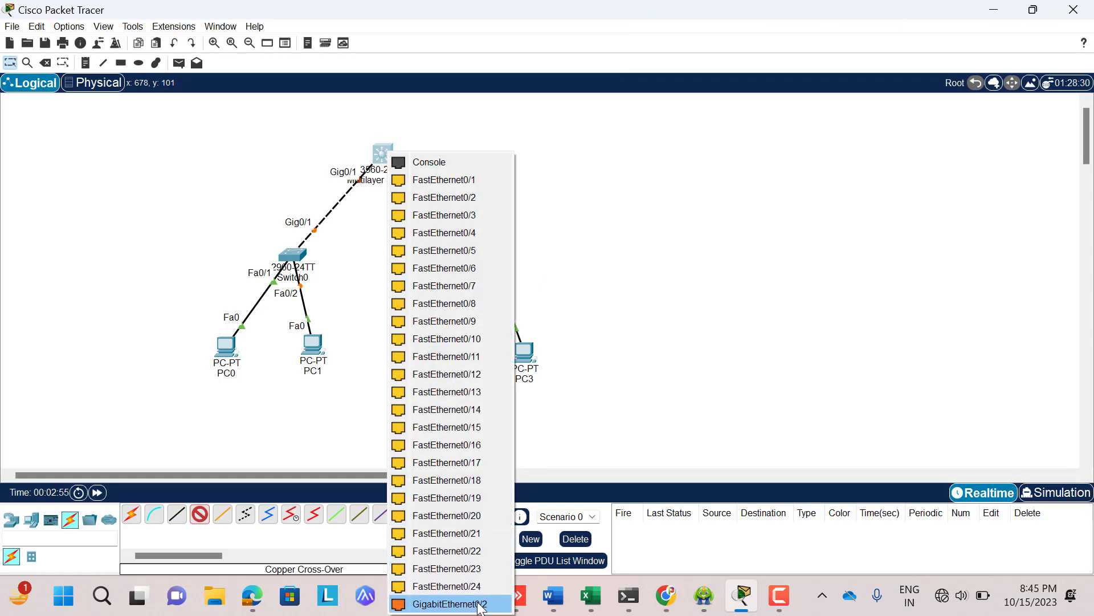
left_click(450, 604)
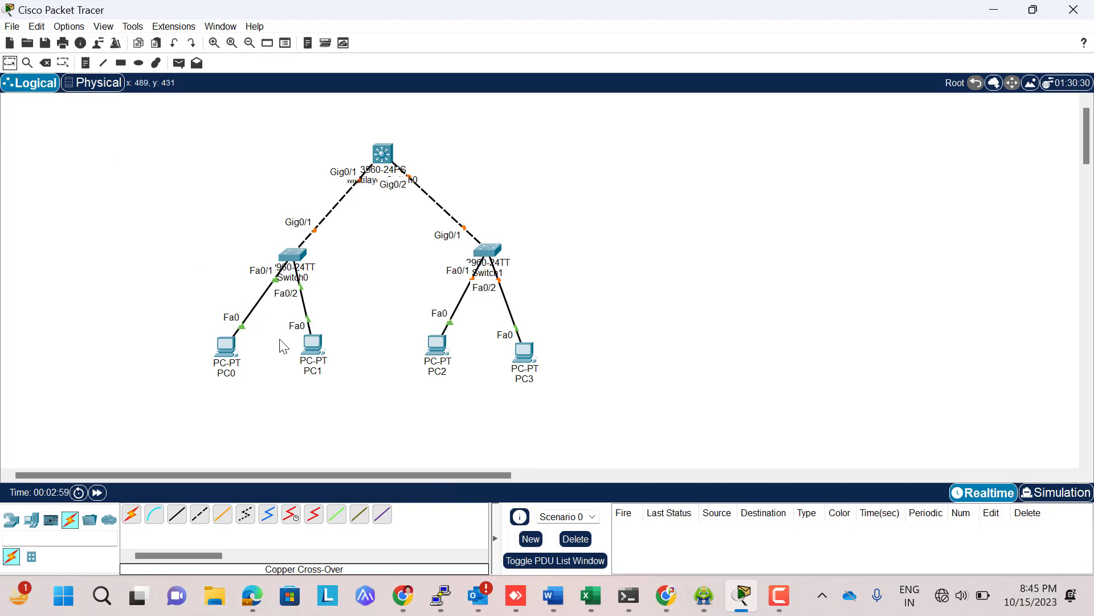
Reposition PC1, PC0, PC3 and PC2 slightly higher, closer to their switches
left_click_drag(317, 345, 335, 333)
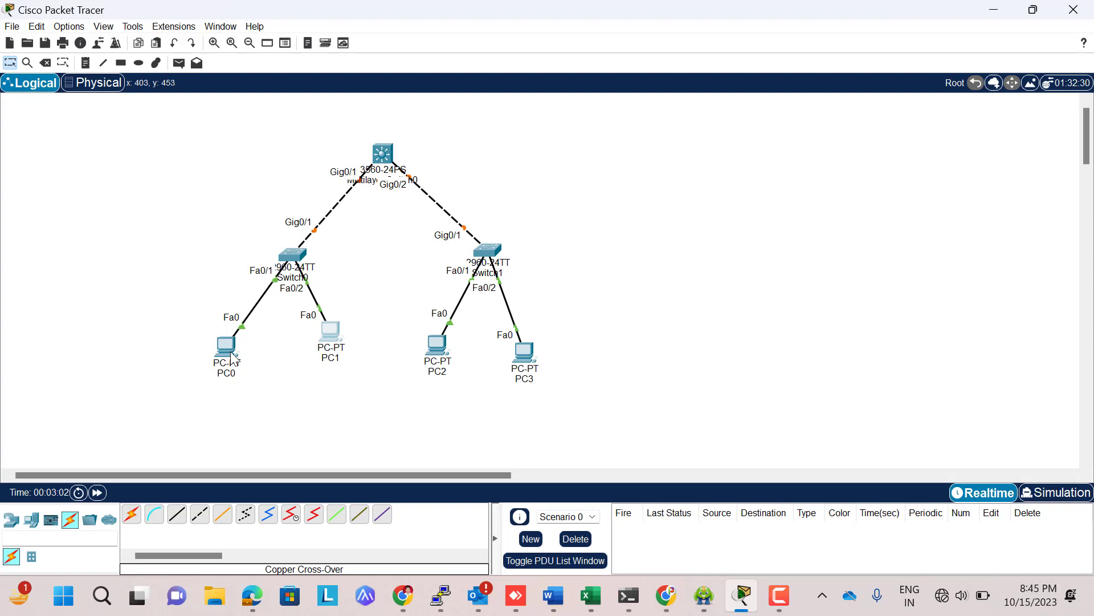
left_click_drag(233, 357, 246, 347)
left_click_drag(530, 360, 550, 333)
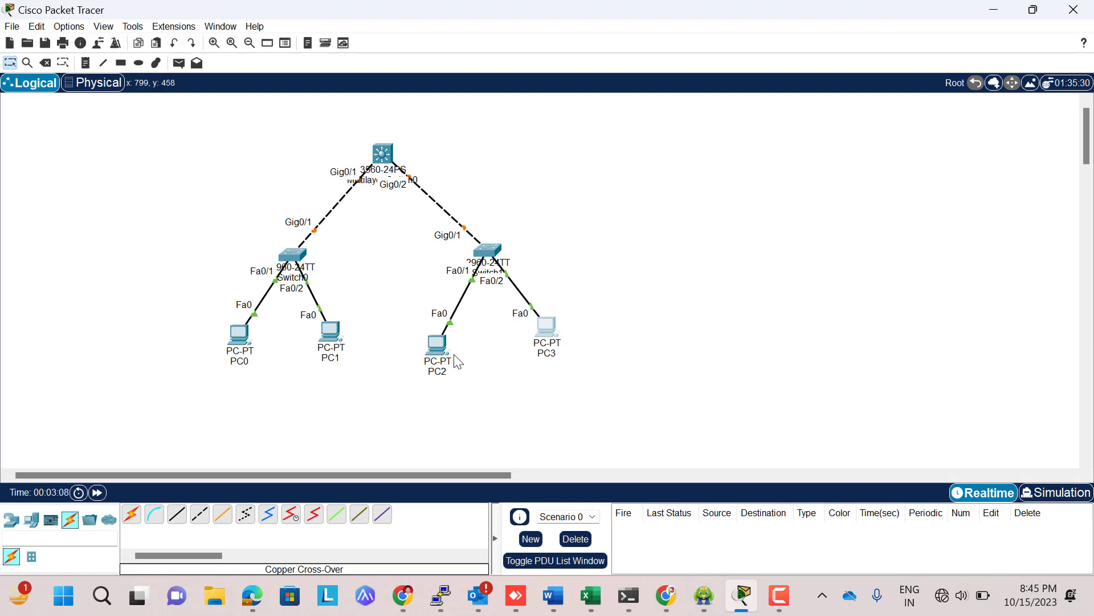
left_click_drag(436, 348, 440, 339)
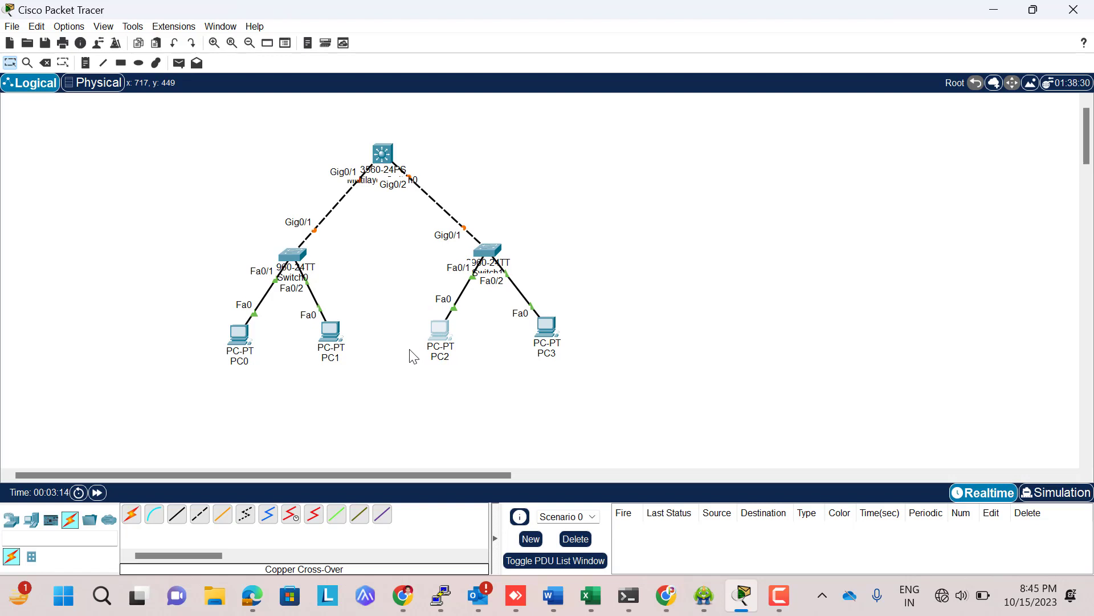
left_click(779, 598)
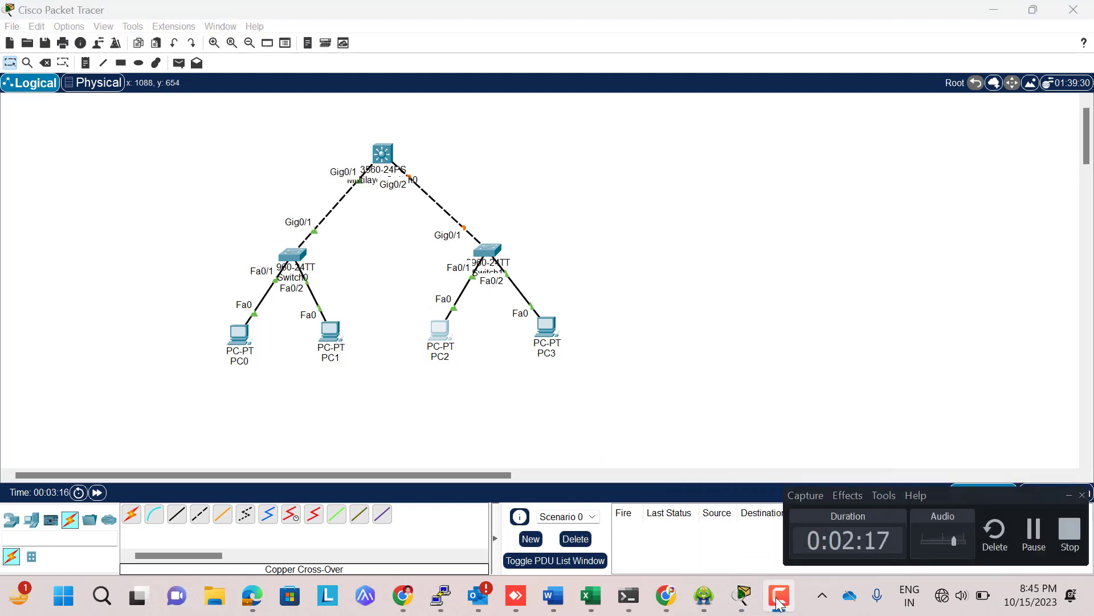
left_click(1034, 532)
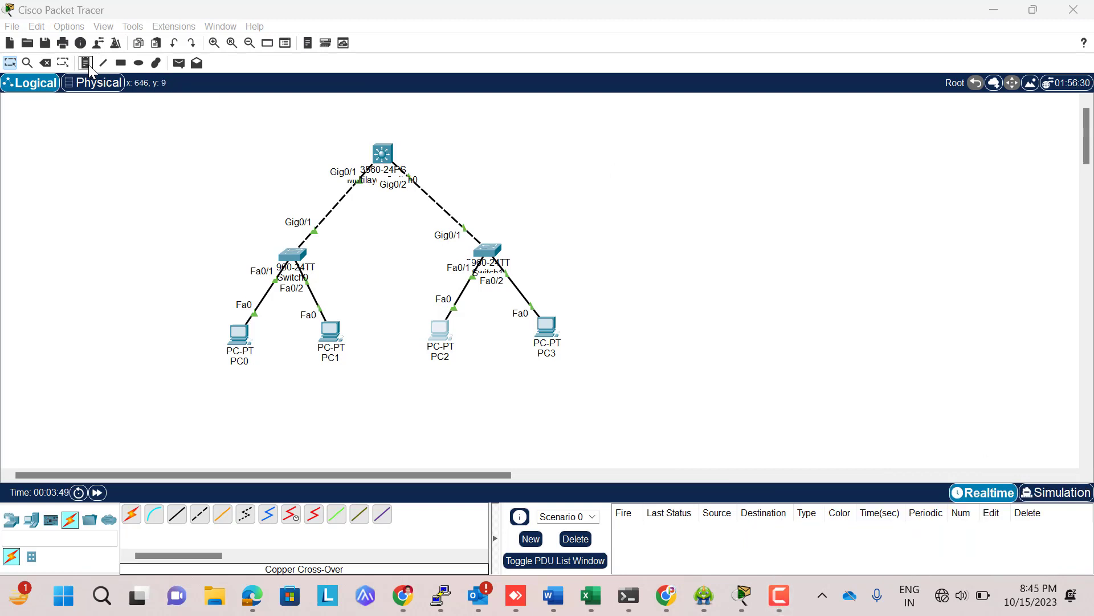
Add text notes reading 192.168.1.0/24 beneath PC0 and 192.168.2.0/24 beneath PC1
left_click(87, 65)
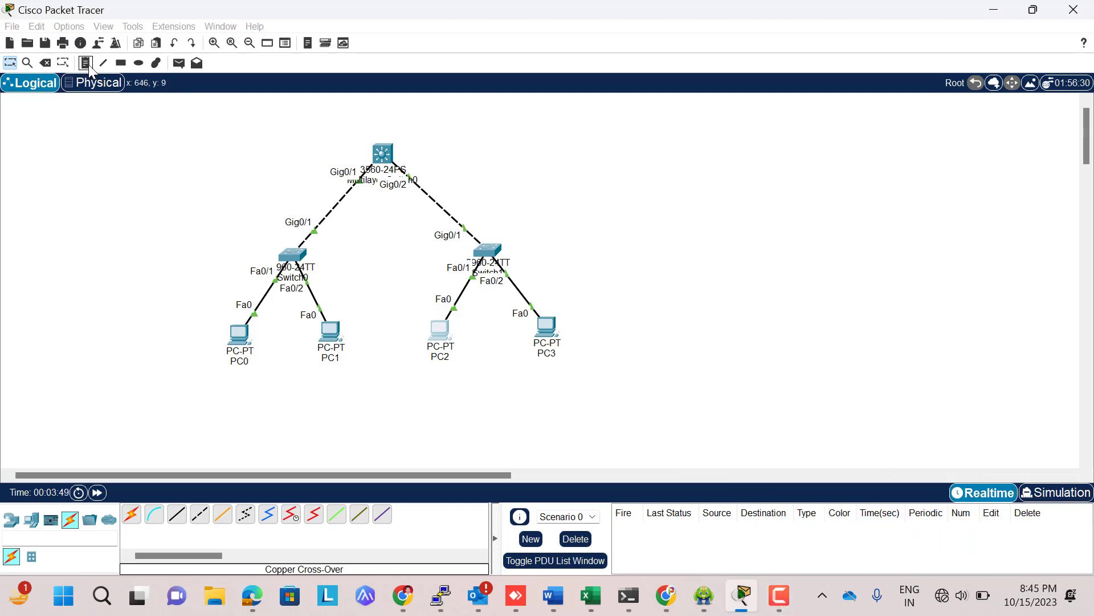
left_click(211, 383)
type("192")
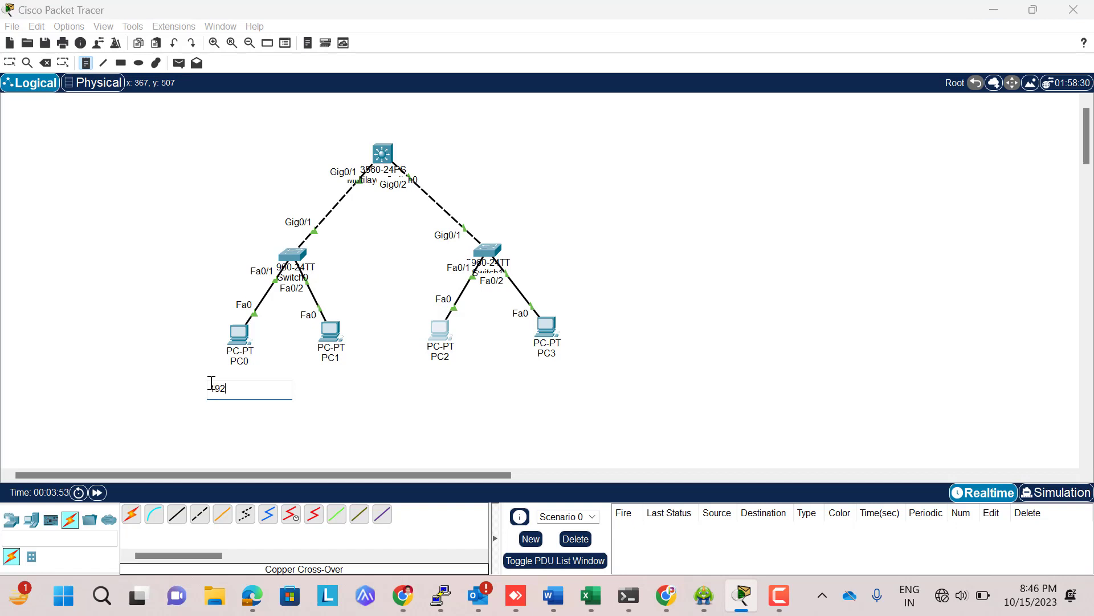
type(".168.1.0/24")
left_click(314, 384)
type("19")
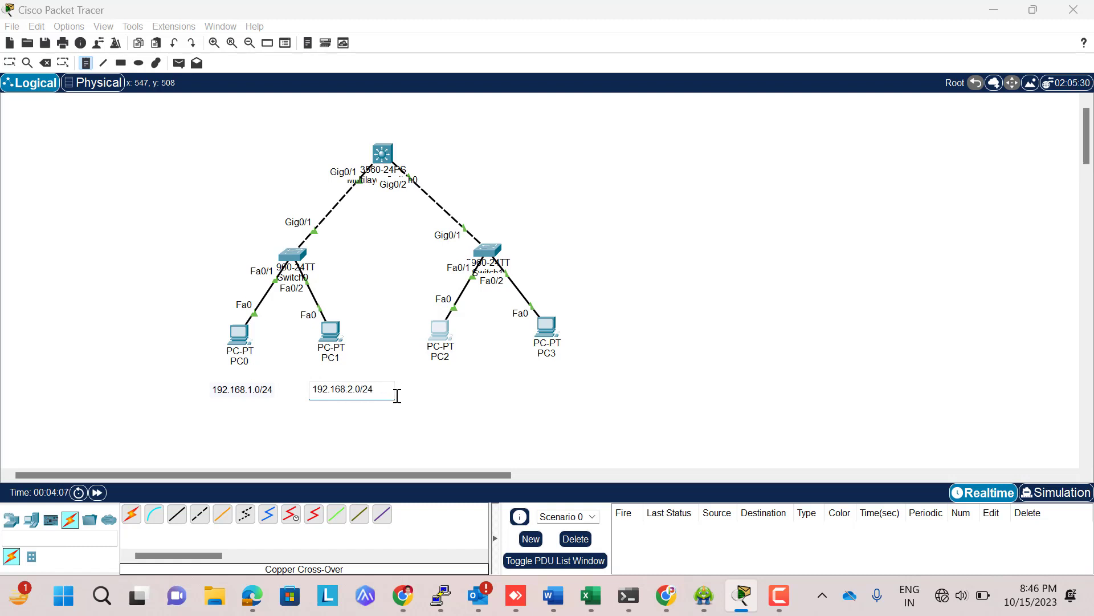
Add text notes reading 192.168.3.0/24 beneath PC2 and 192.168.4.0/24 beneath PC3
left_click(422, 387)
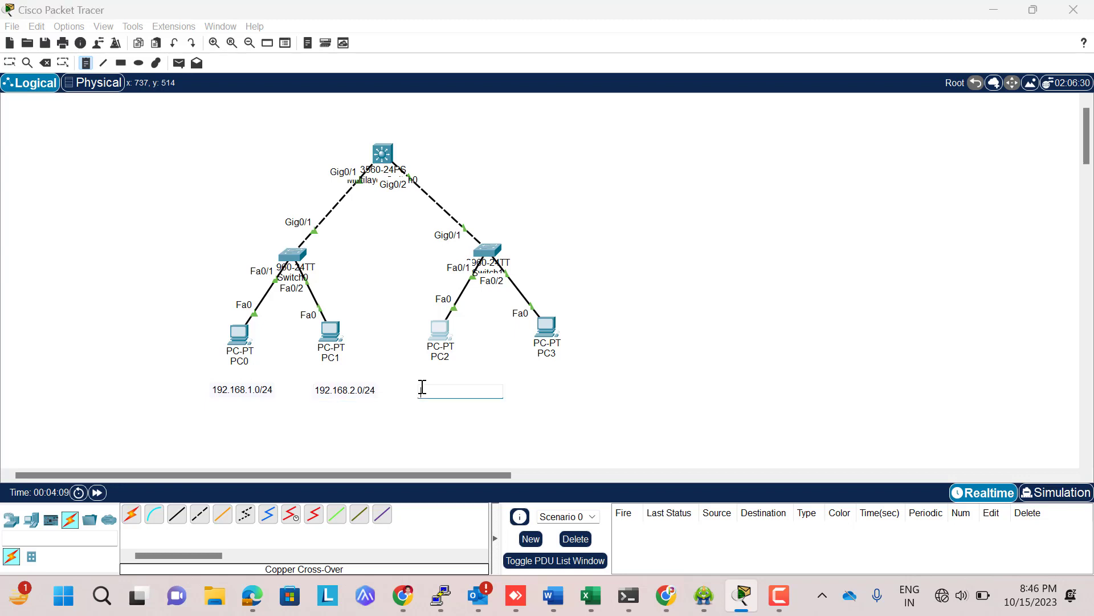
type("192.168.3.0/24")
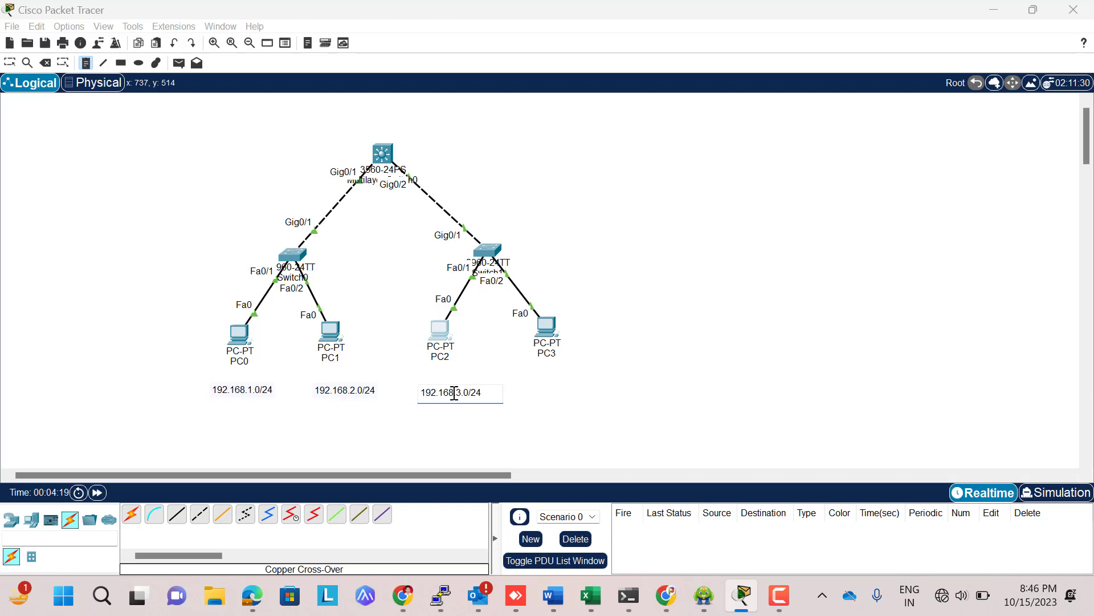
left_click(529, 388)
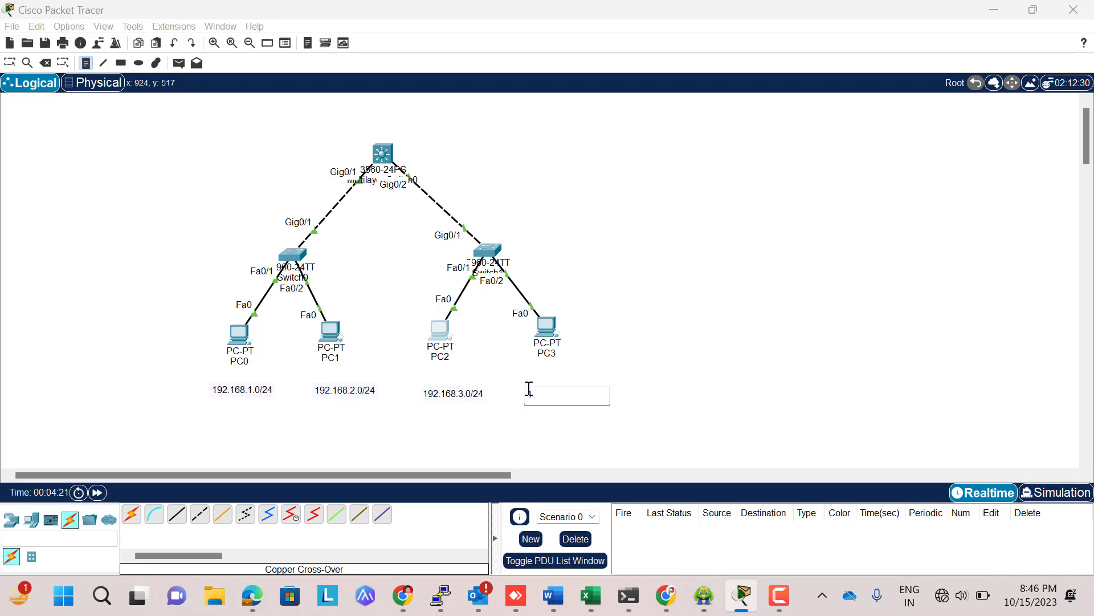
type("192.168.4.0/24")
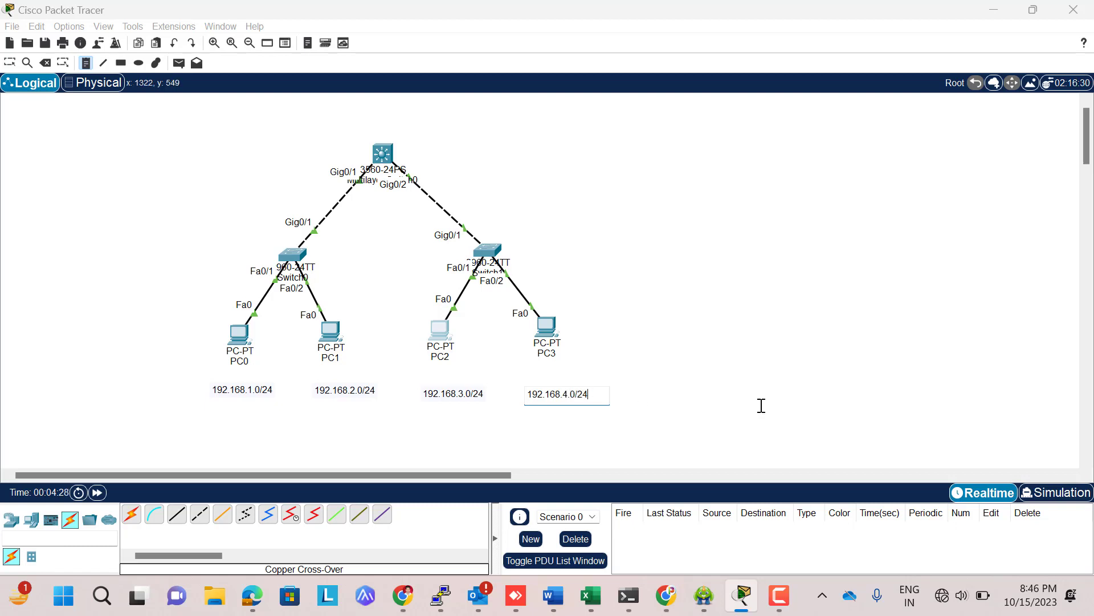
Move the four subnet notes slightly down and to the left so they line up in a row beneath the PCs
left_click(10, 64)
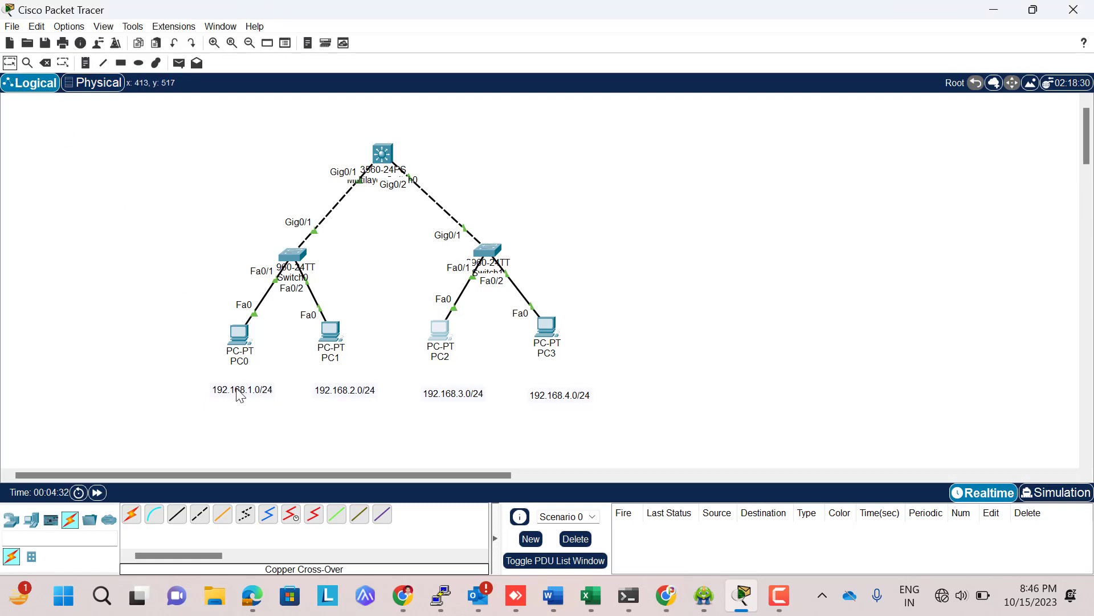
left_click_drag(237, 396, 229, 405)
left_click_drag(354, 396, 337, 407)
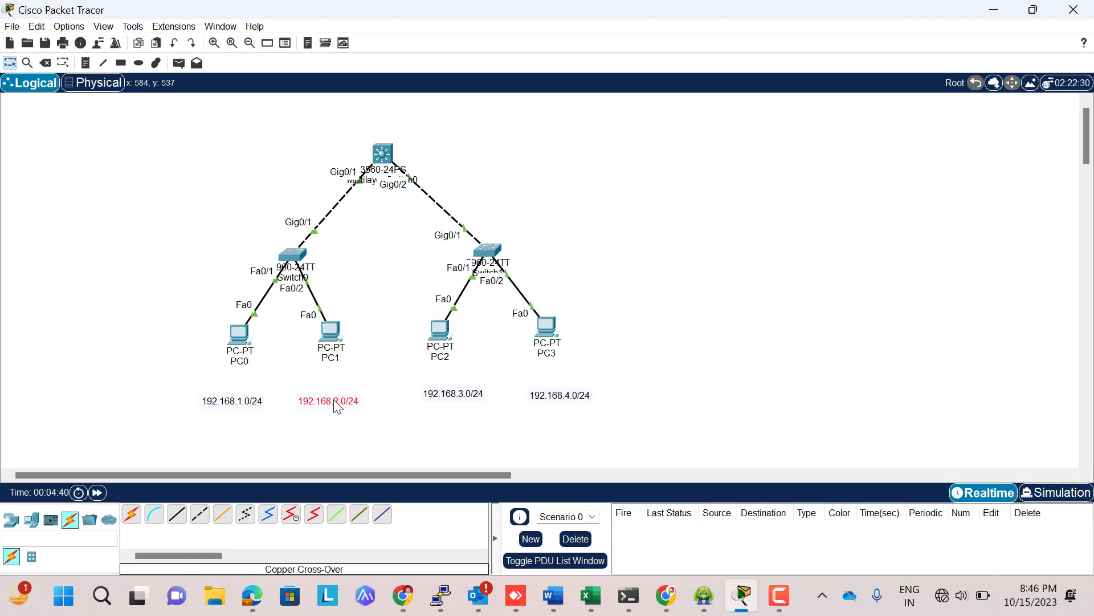
left_click_drag(454, 399, 437, 407)
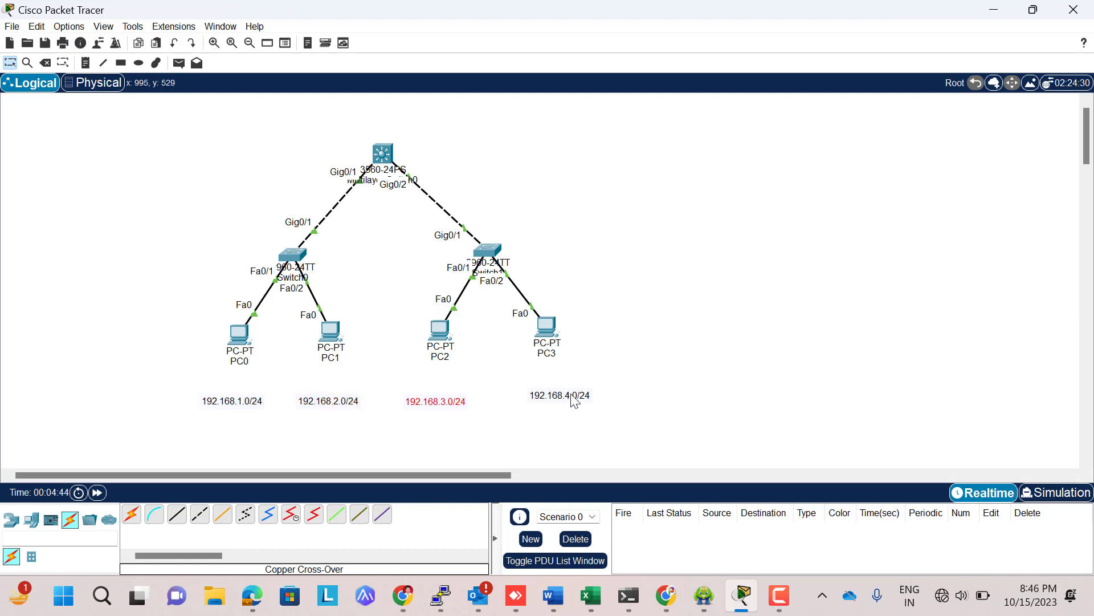
left_click_drag(572, 400, 559, 408)
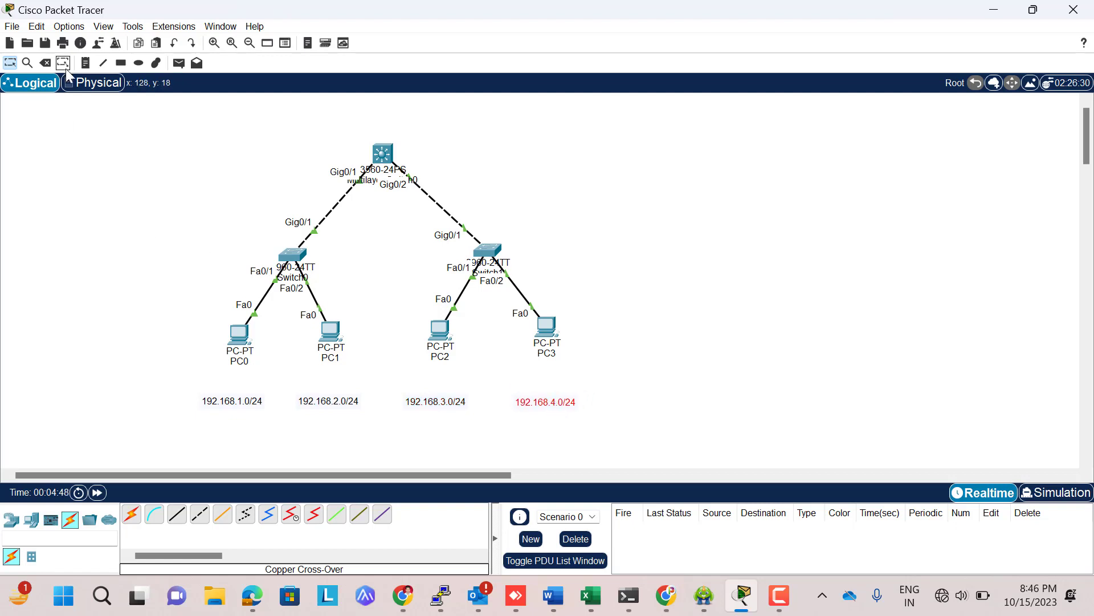
Add text notes reading VLAN 10 and VLAN 20 between the PC0 and PC1 names and their subnet notes
left_click(86, 63)
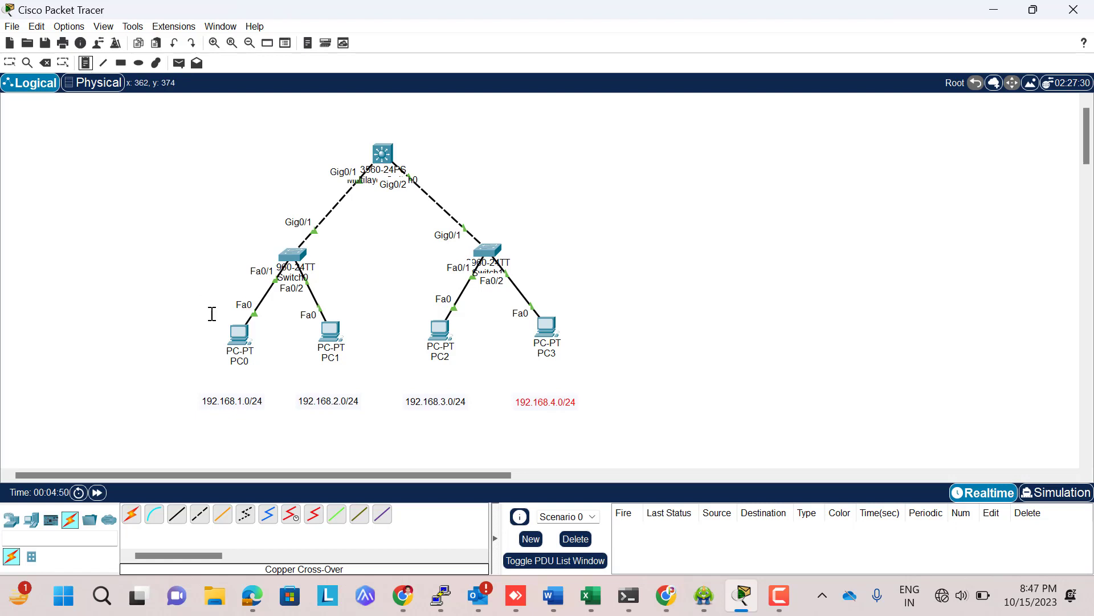
left_click(222, 376)
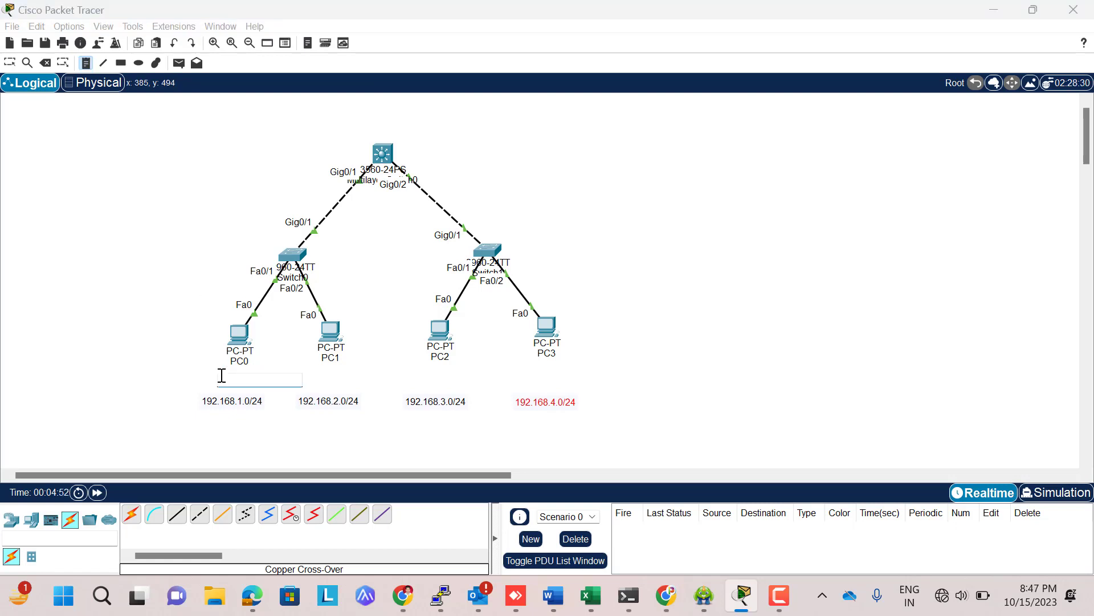
type("VLAN 10")
left_click(321, 378)
type("V")
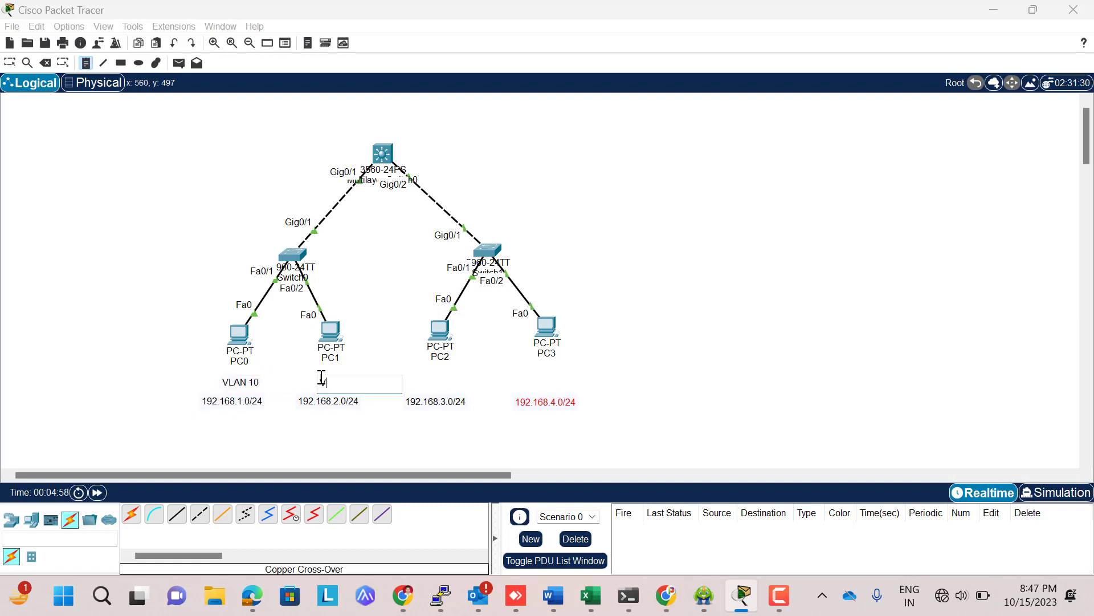
type("LAN 20")
Add text notes reading VLAN 30 beneath PC2 and VLAN 40 beneath PC3, above their subnet notes
left_click(428, 376)
type("Vla")
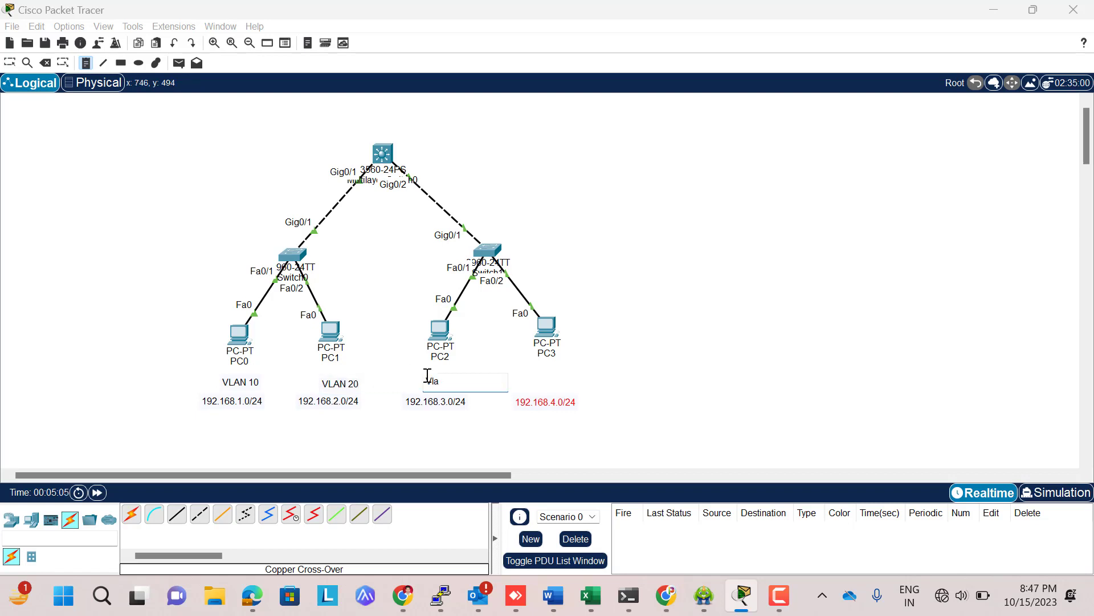
key("BackSpace")
type("VLAN 30")
left_click(537, 376)
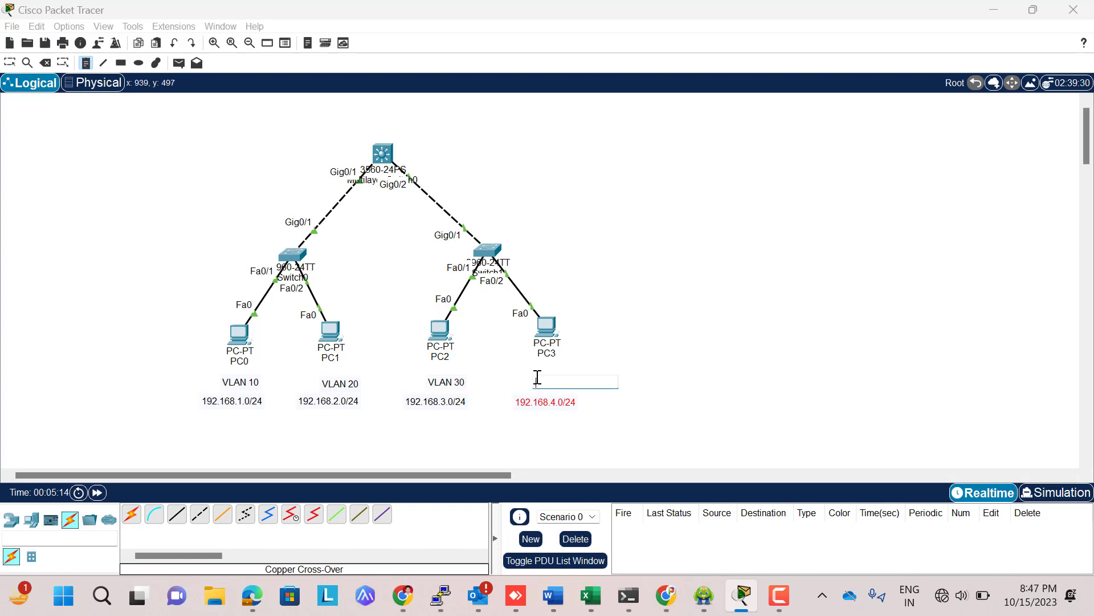
type("VLAN 40")
left_click(730, 402)
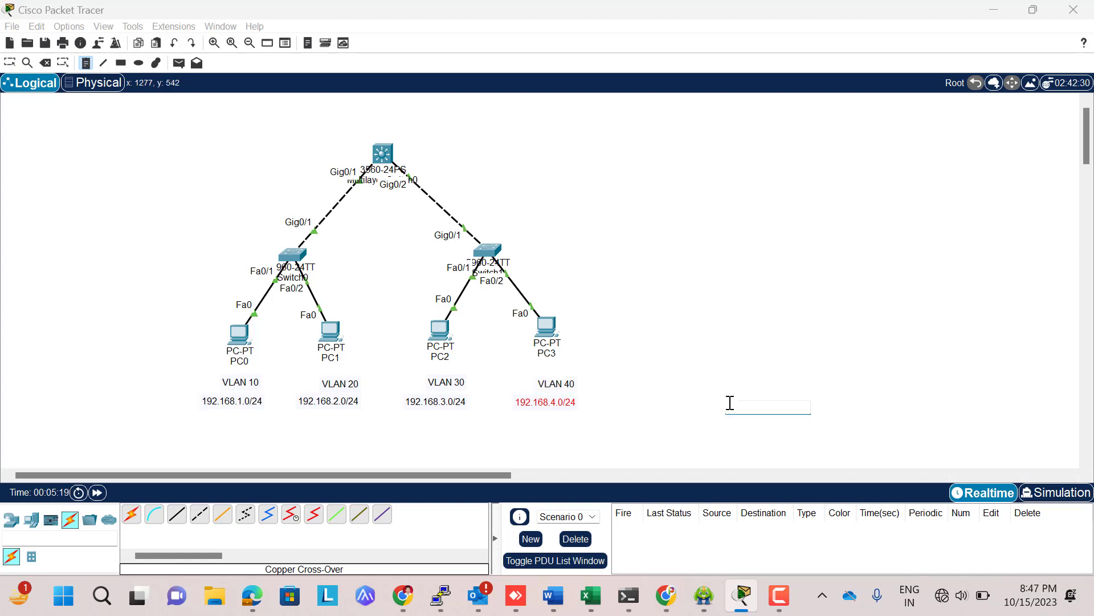
left_click(13, 66)
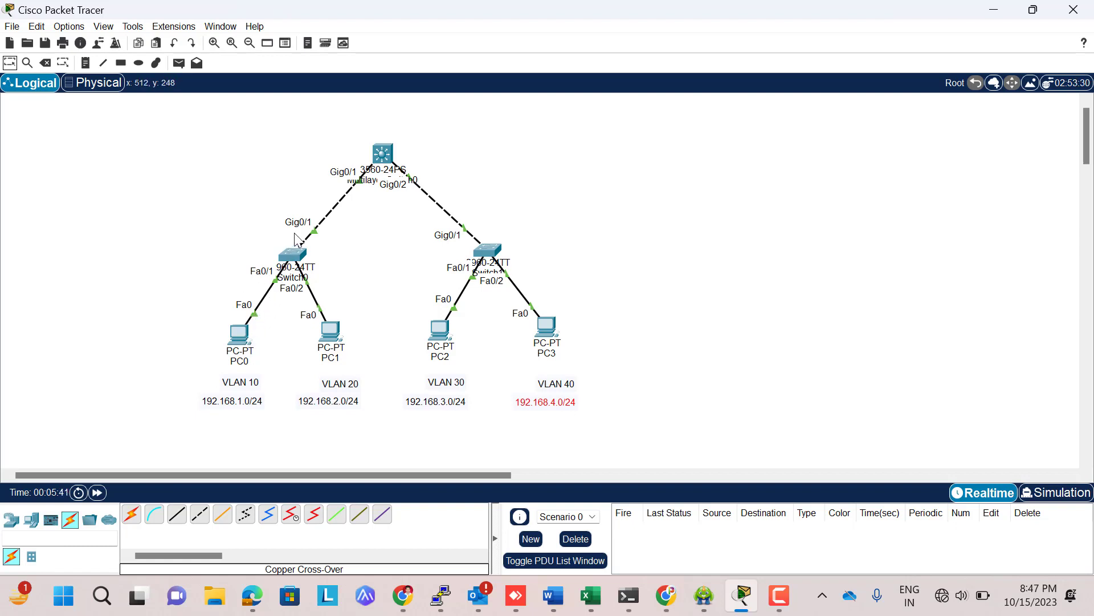
Open Switch0's command line and enter global configuration mode with en and config t
mouse_move(380, 163)
double_click(293, 258)
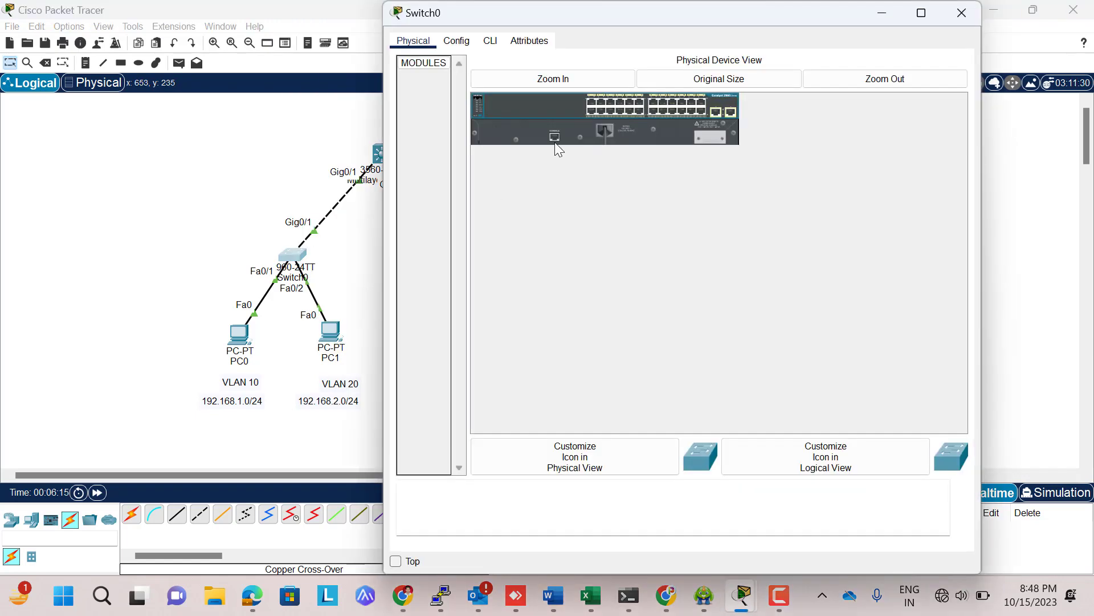
left_click(490, 42)
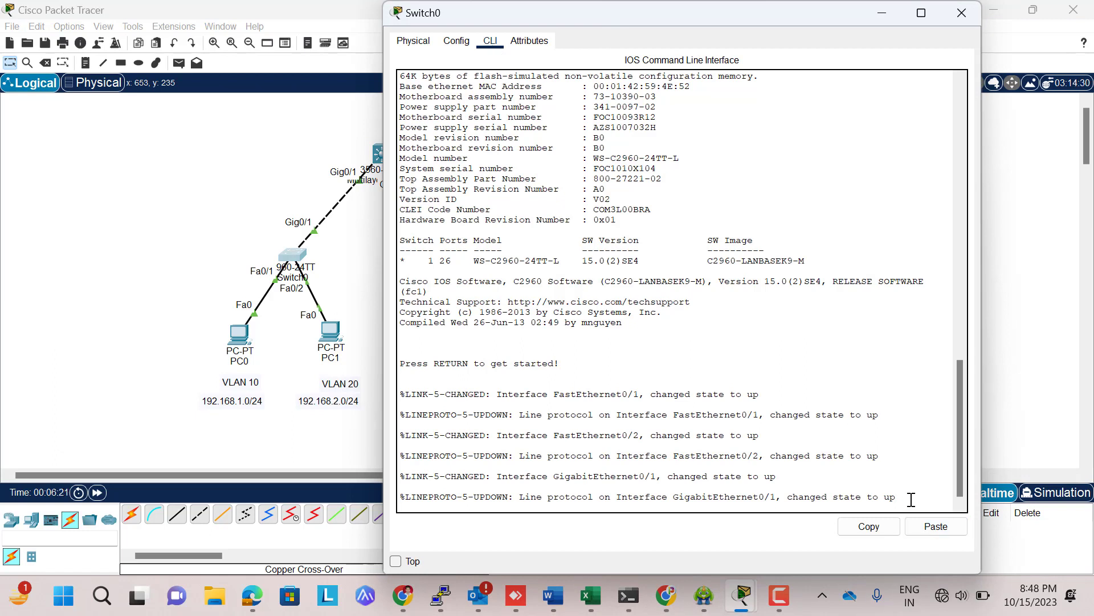
key("Return")
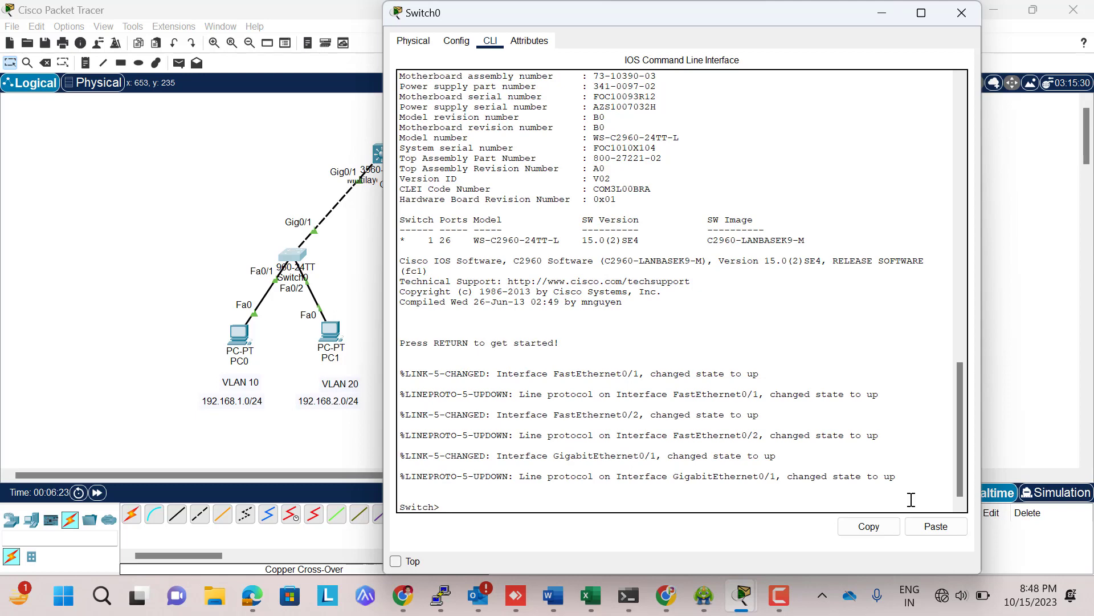
type("en")
key("Return")
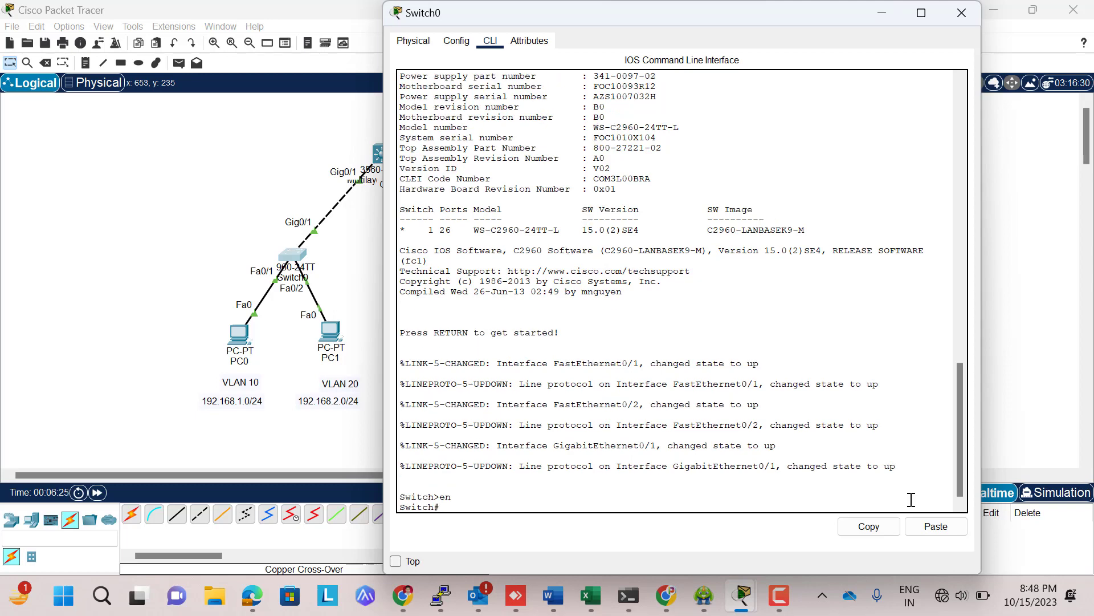
type("config t")
key("Return")
Set Switch0's hostname to SWL2-1
type("hos")
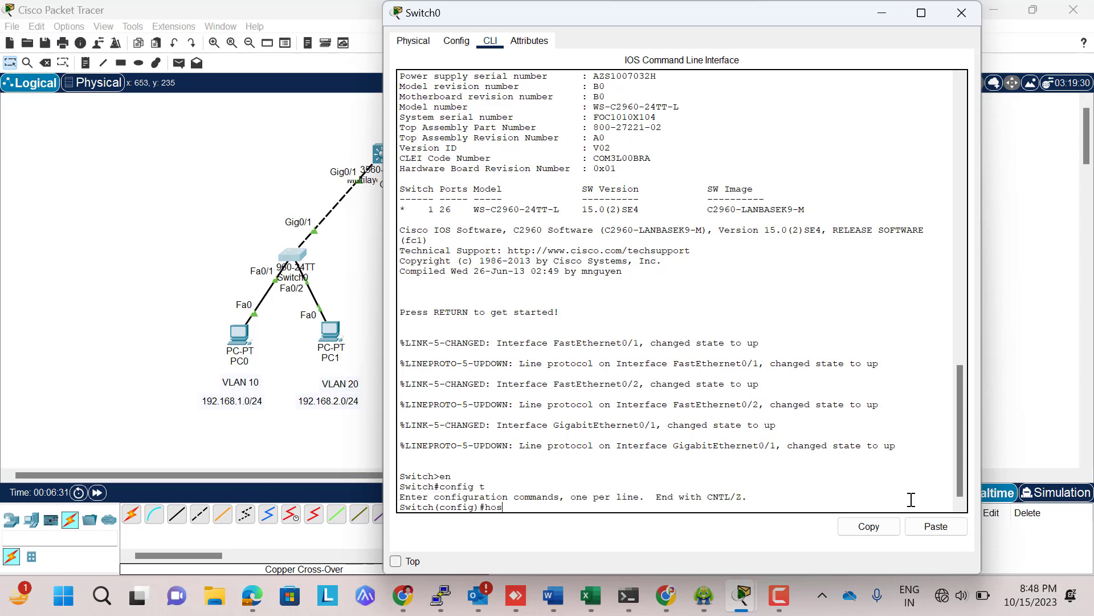
type("t")
key("Tab")
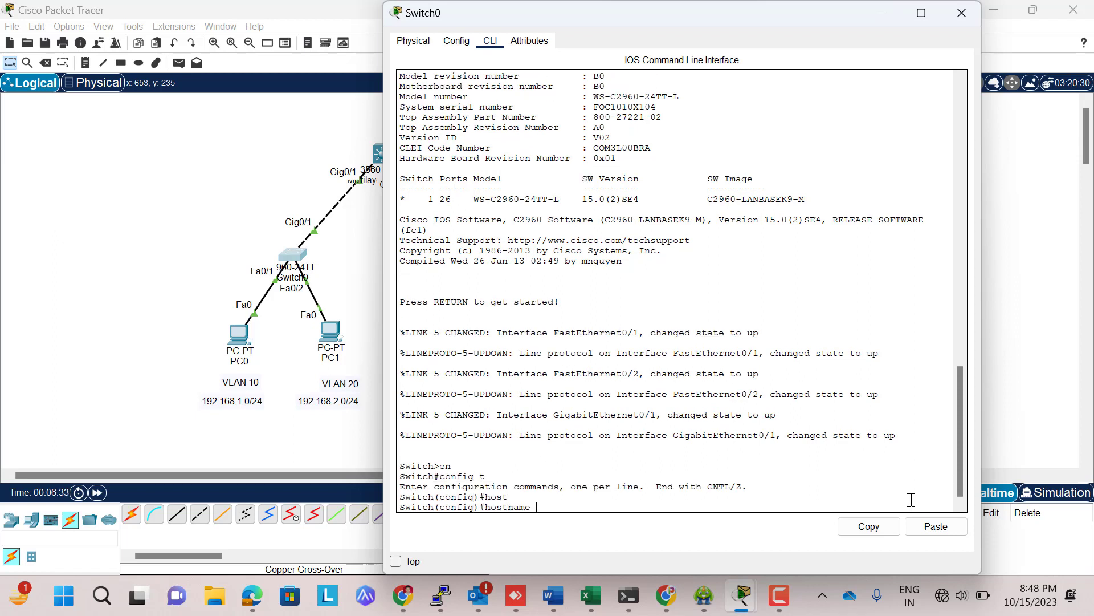
type("SWL2-1")
key("Return")
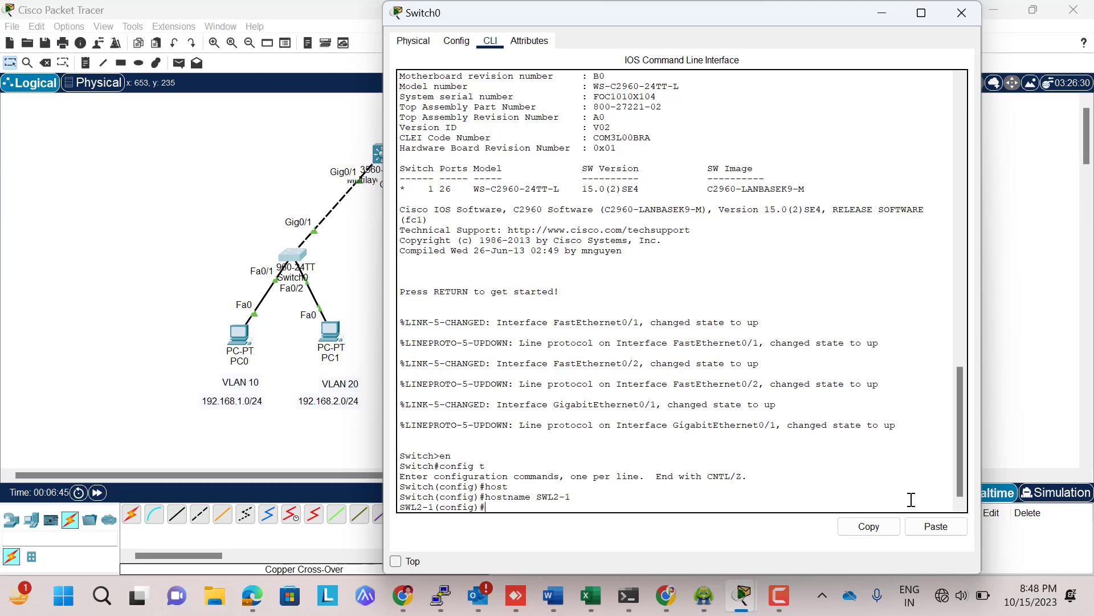
Create VLANs 10, 20, 30 and 40 on SWL2-1, and return to global configuration mode
type("vlan 10")
key("Return")
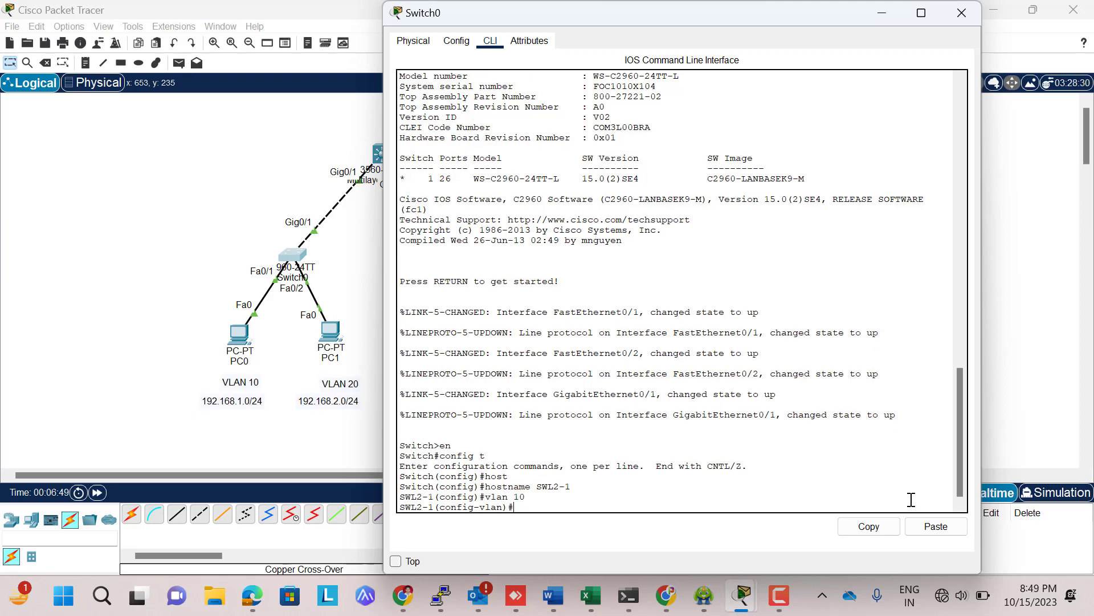
type("vlan 20")
key("Return")
type("vl")
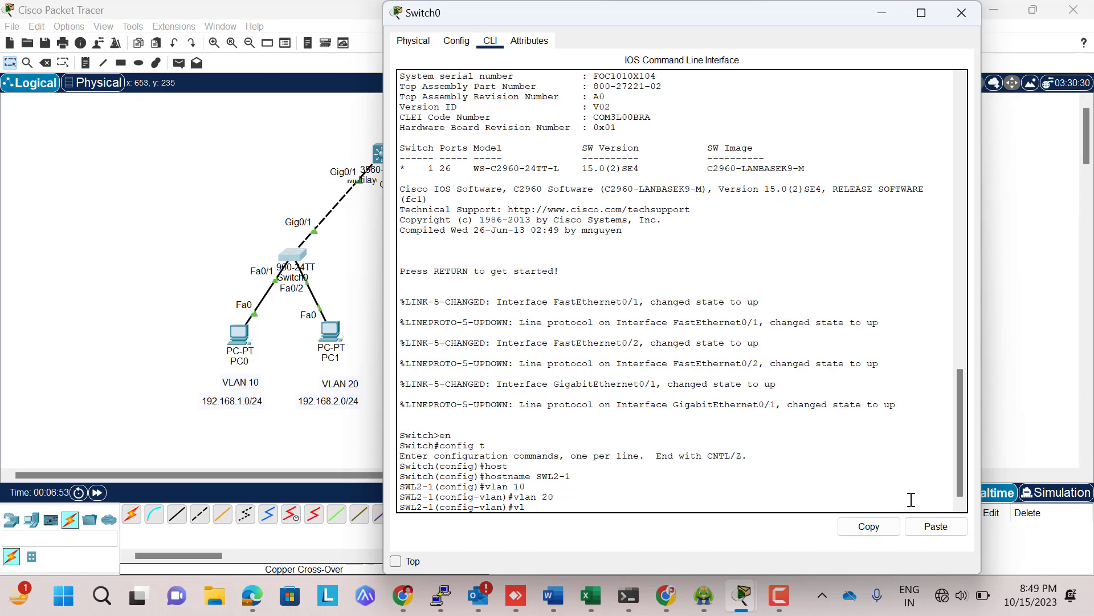
type("an 30")
key("Return")
type("vlan)#vla")
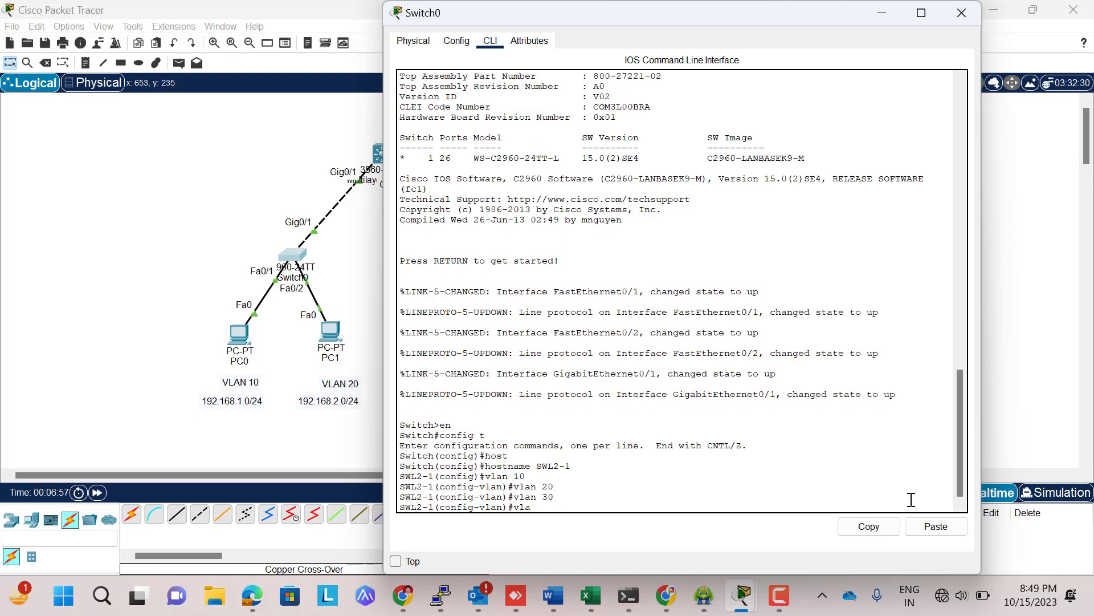
type("n 40")
key("Return")
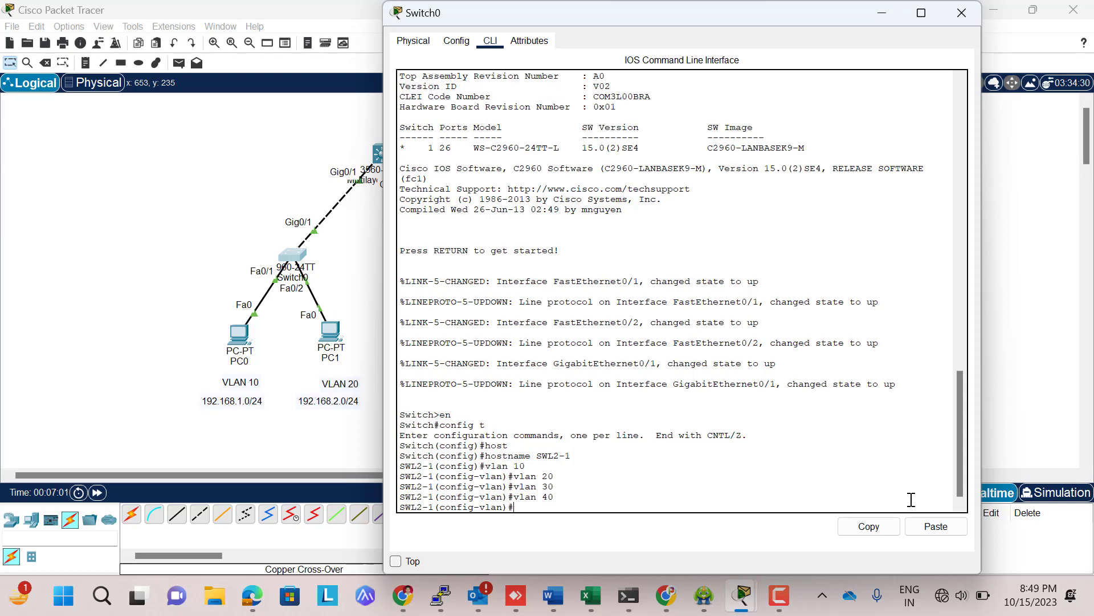
type("exit")
key("Return")
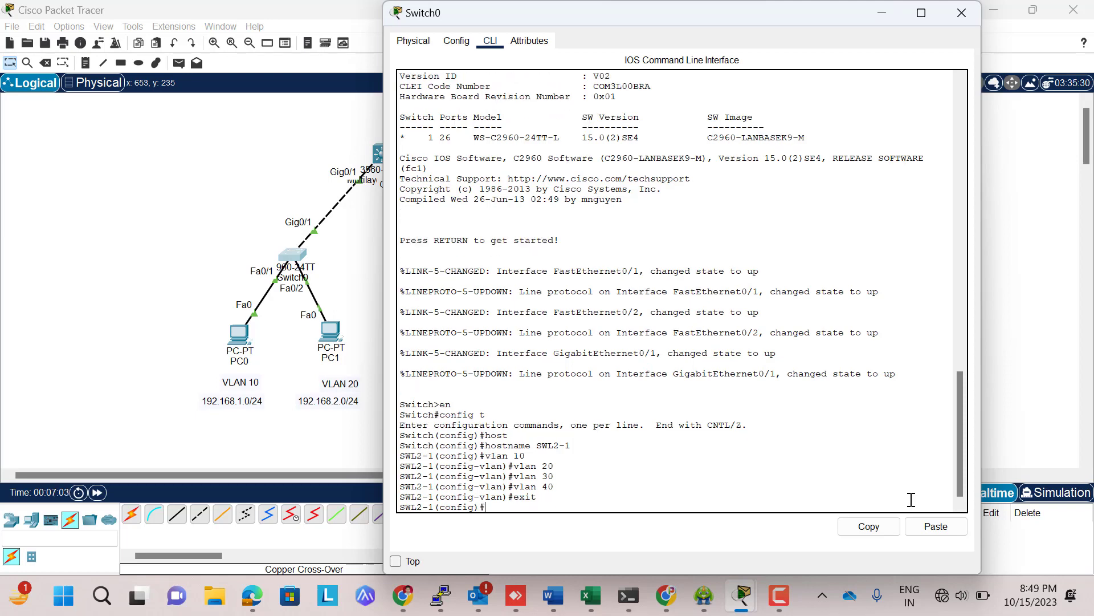
Set interface fa0/1 of SWL2-1 to access mode with switchport mode access
type("int")
key("Tab")
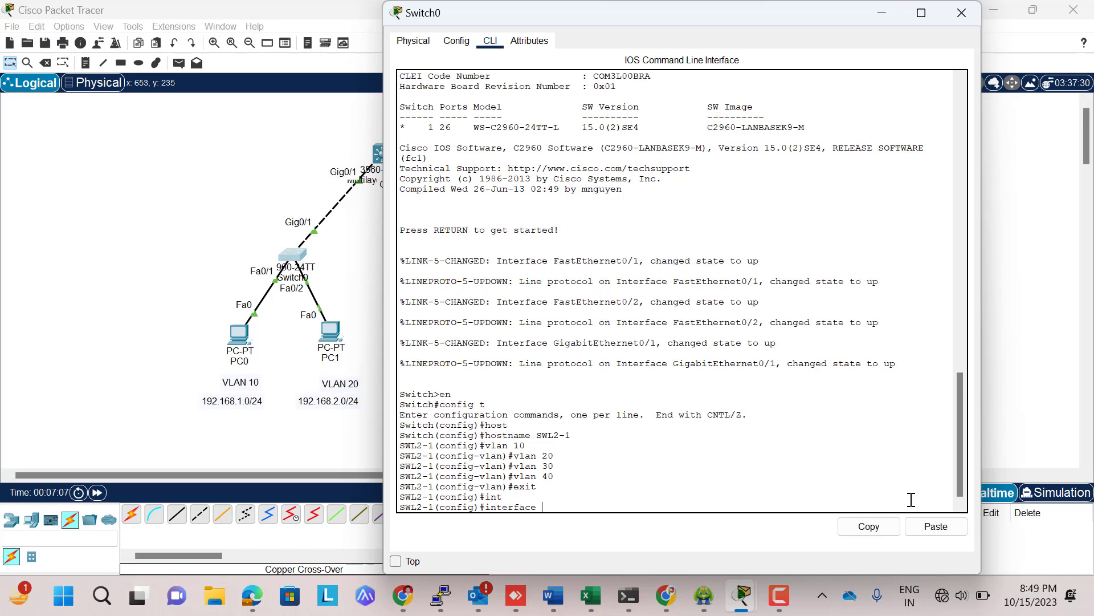
type("fa0/1")
key("Return")
type("swi")
key("Tab")
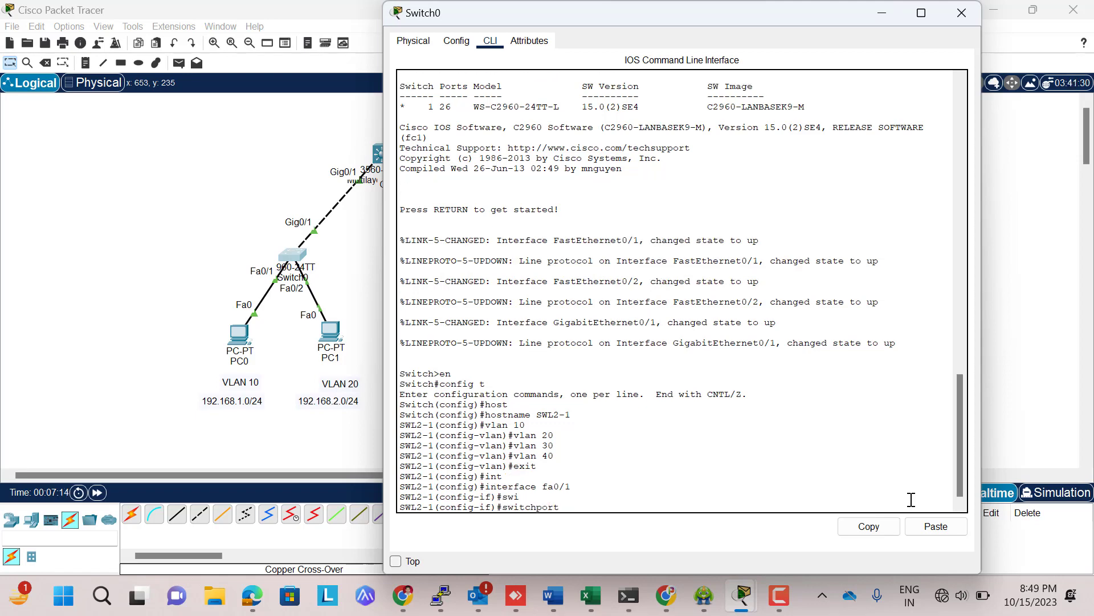
type("mo")
key("Tab")
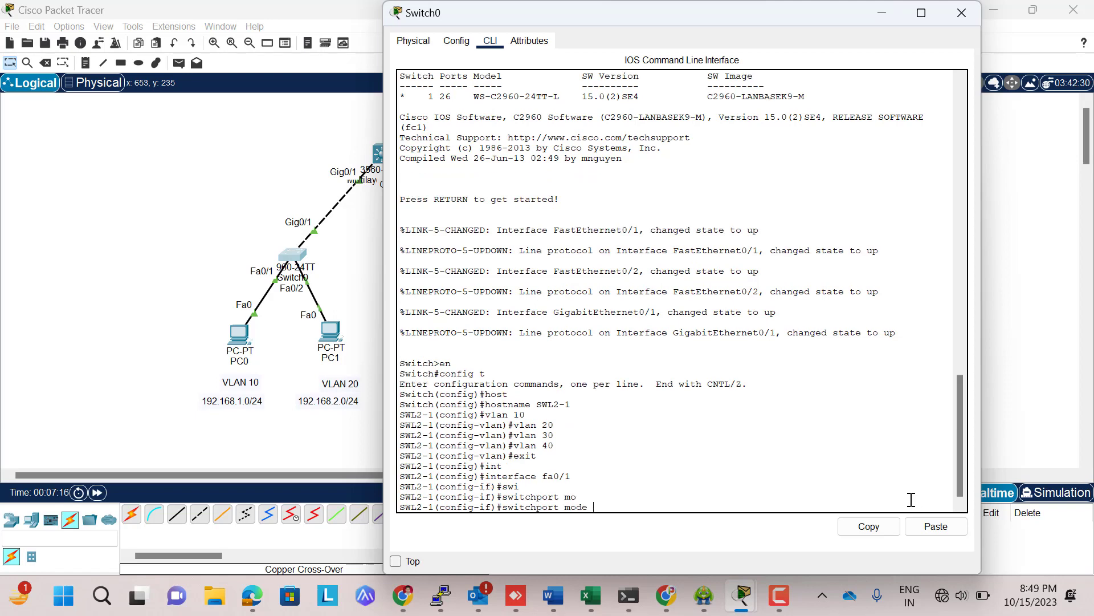
type("acc")
key("Tab")
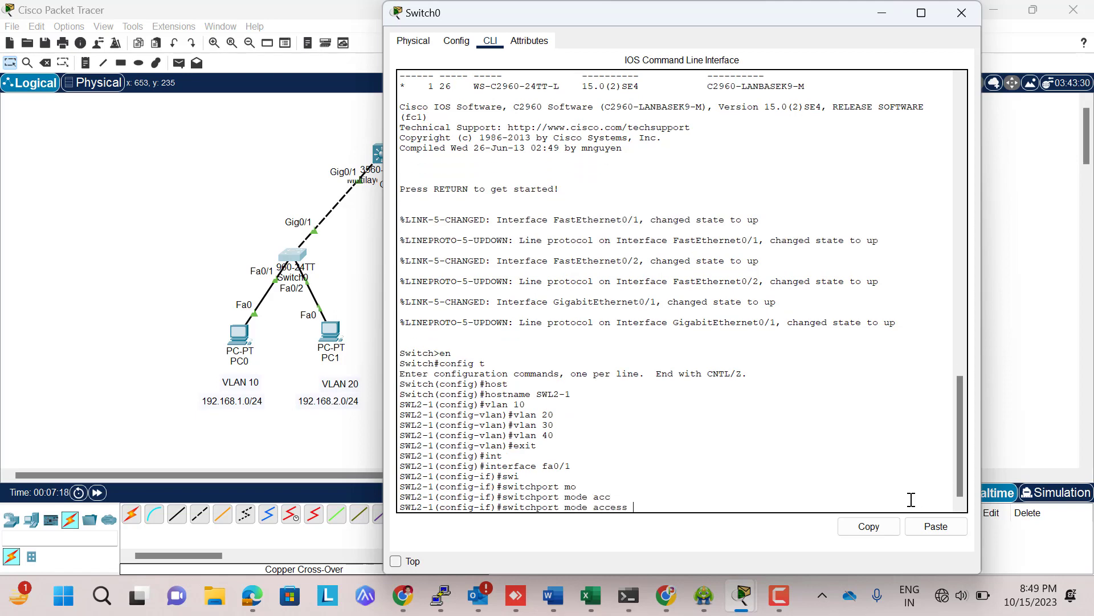
key("Return")
Assign interface fa0/1 to VLAN 10 with switchport access vlan 10, and exit interface configuration
type("swi")
key("Tab")
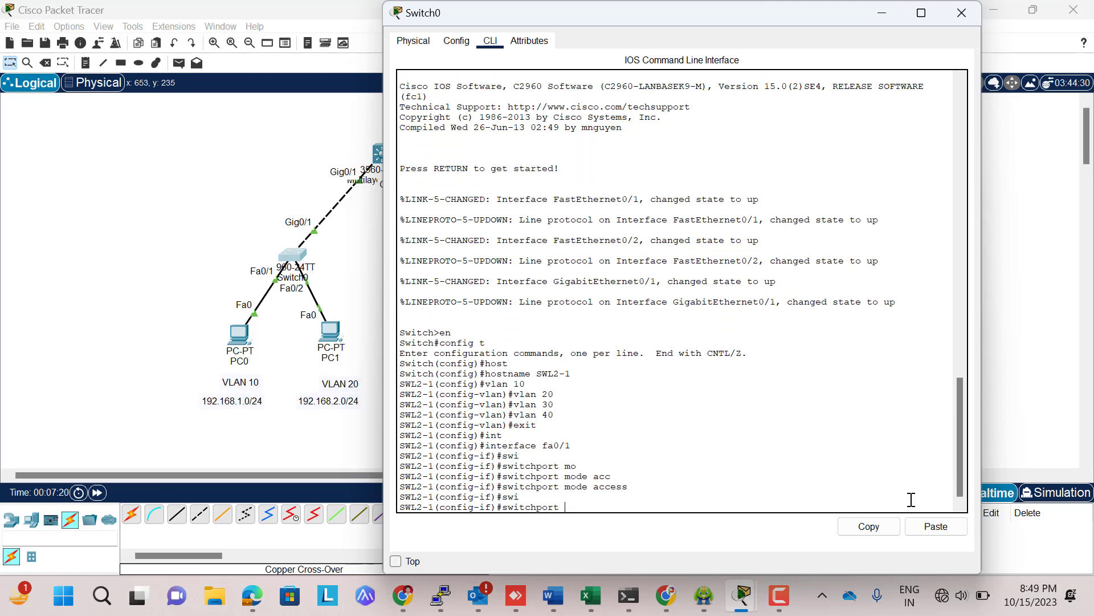
type("acc")
key("Tab")
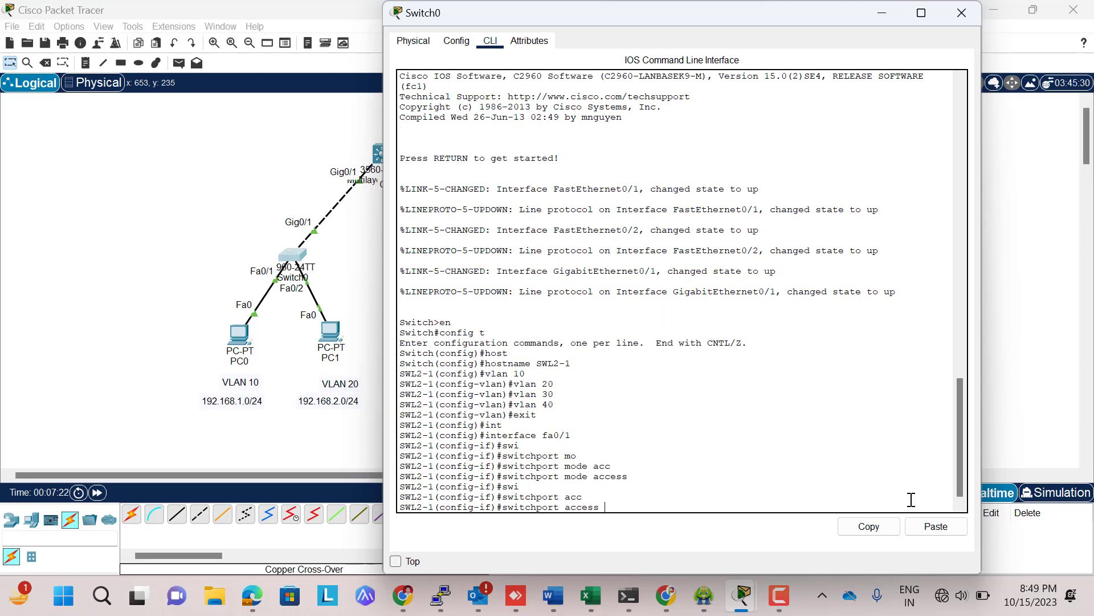
type("vlan 10")
key("Return")
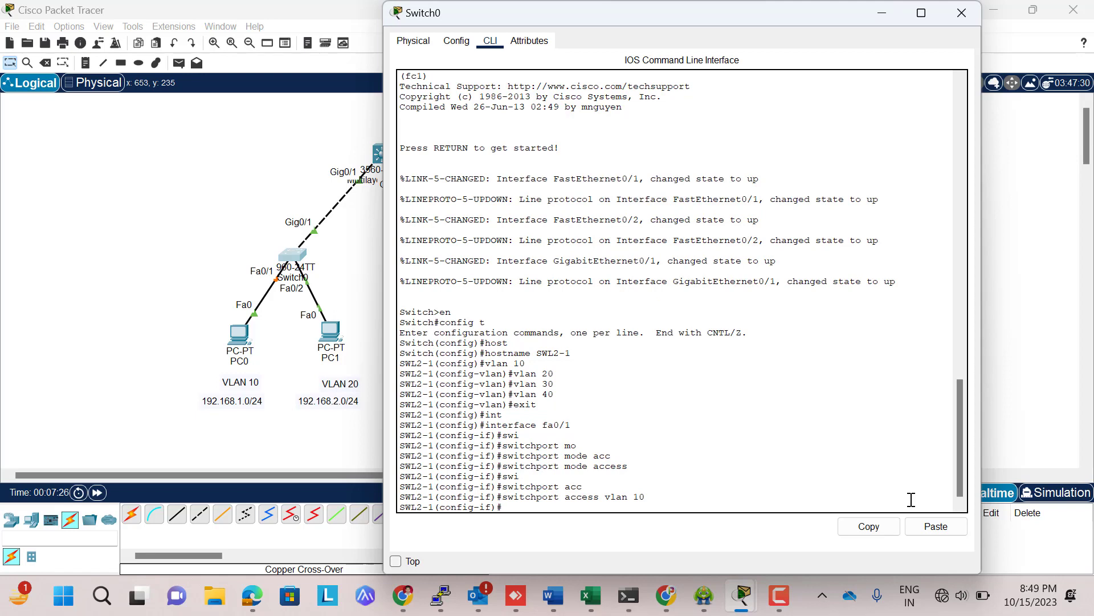
type("exit")
key("Return")
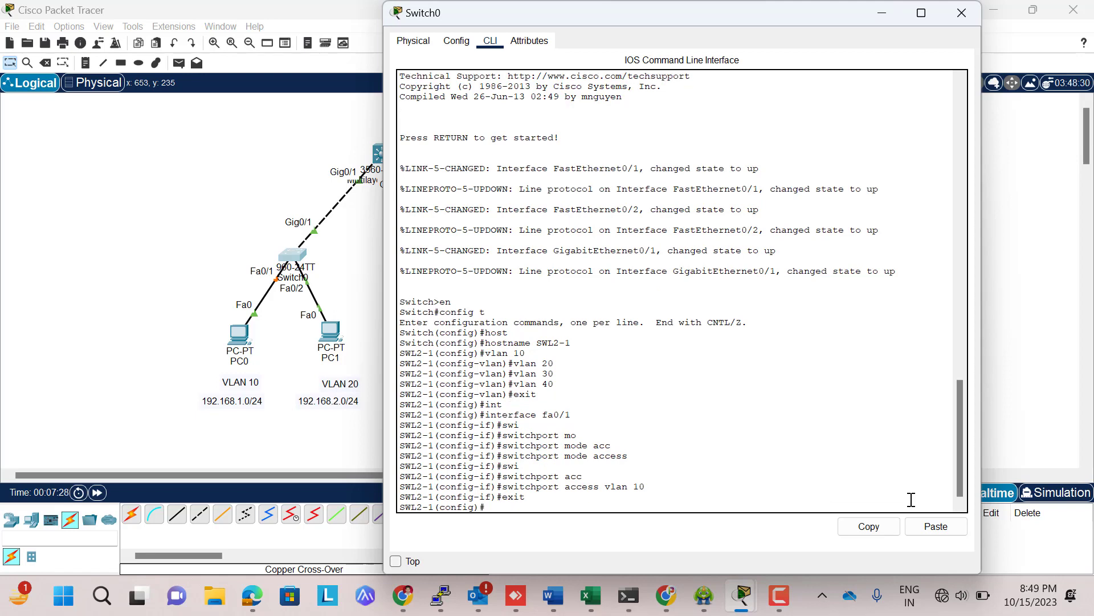
Set interface fa0/2 of SWL2-1 to access mode with switchport mode access
type("int")
key("Tab")
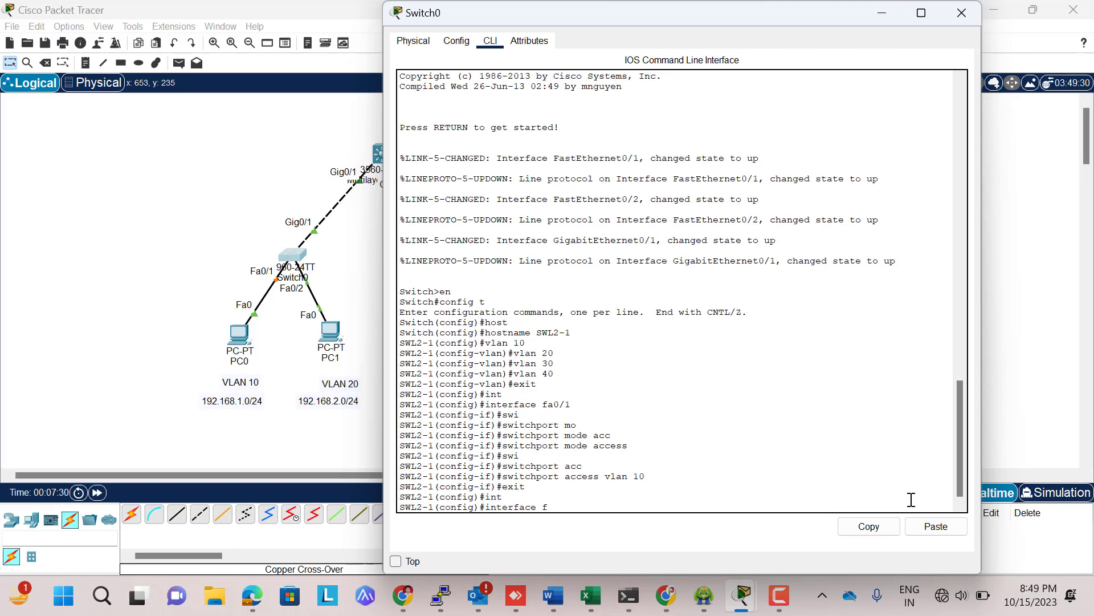
type("fa0/2")
key("Return")
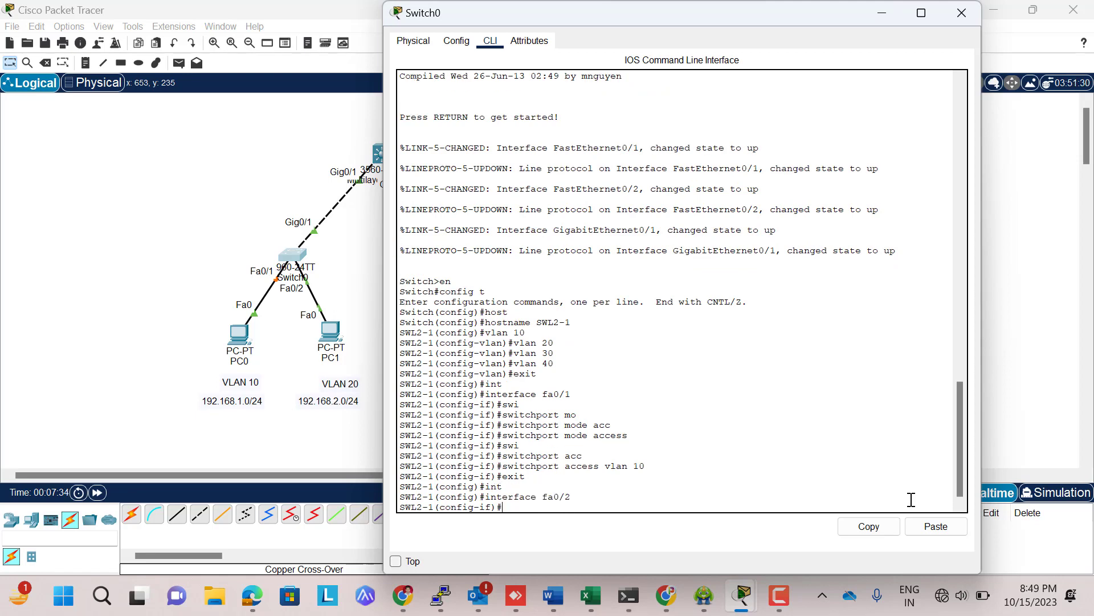
type("swi")
key("Tab")
type("mo")
key("Tab")
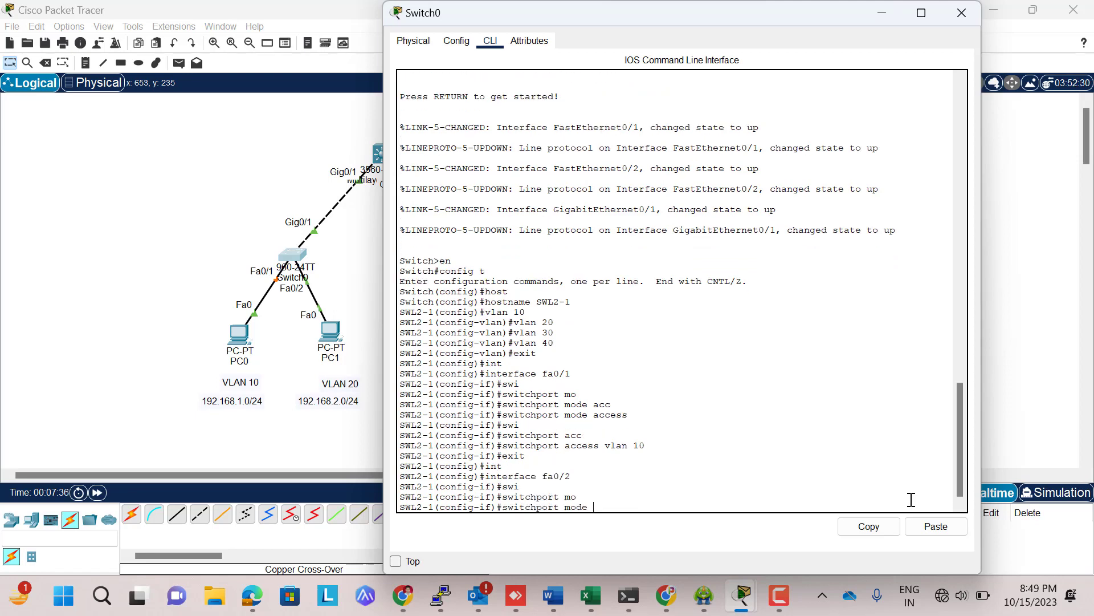
type("acc")
key("Tab")
key("Return")
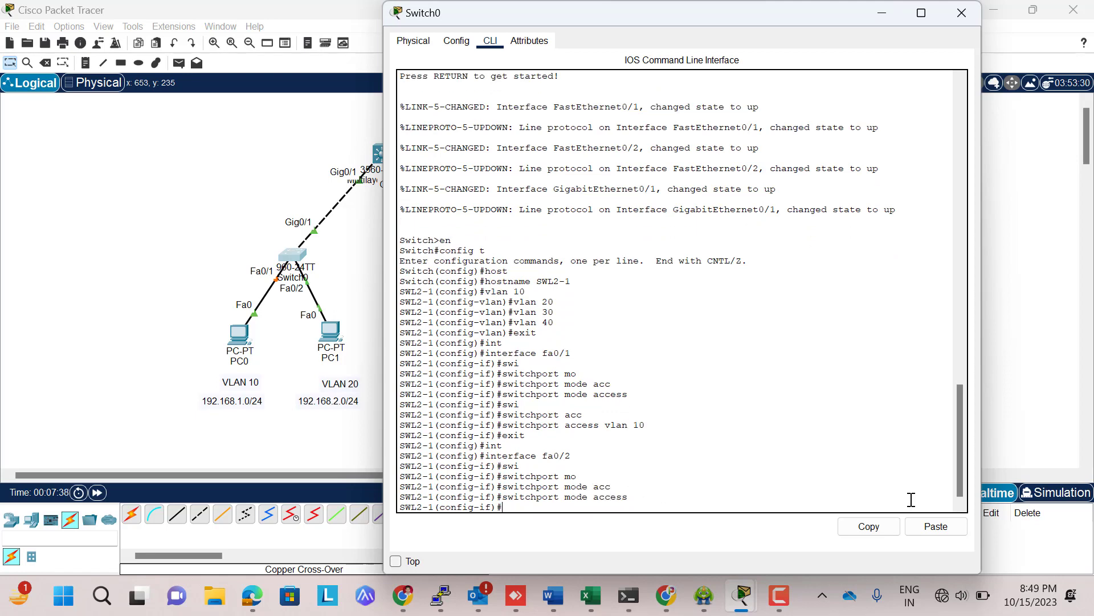
Assign interface fa0/2 to VLAN 20 with switchport access vlan 20, and exit interface configuration
type("swi")
key("Tab")
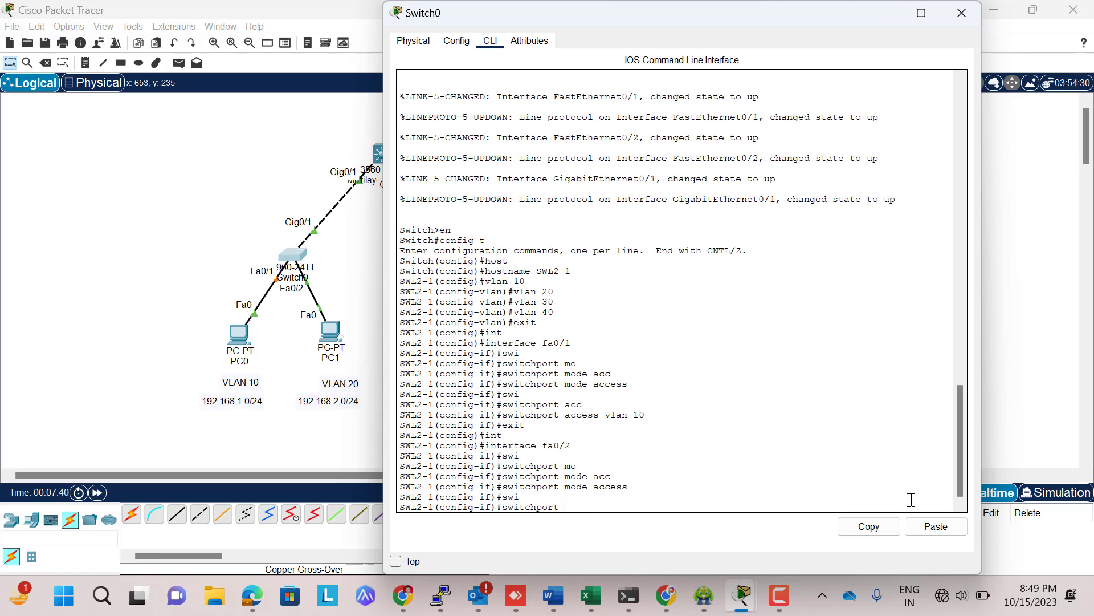
type("acc")
key("Tab")
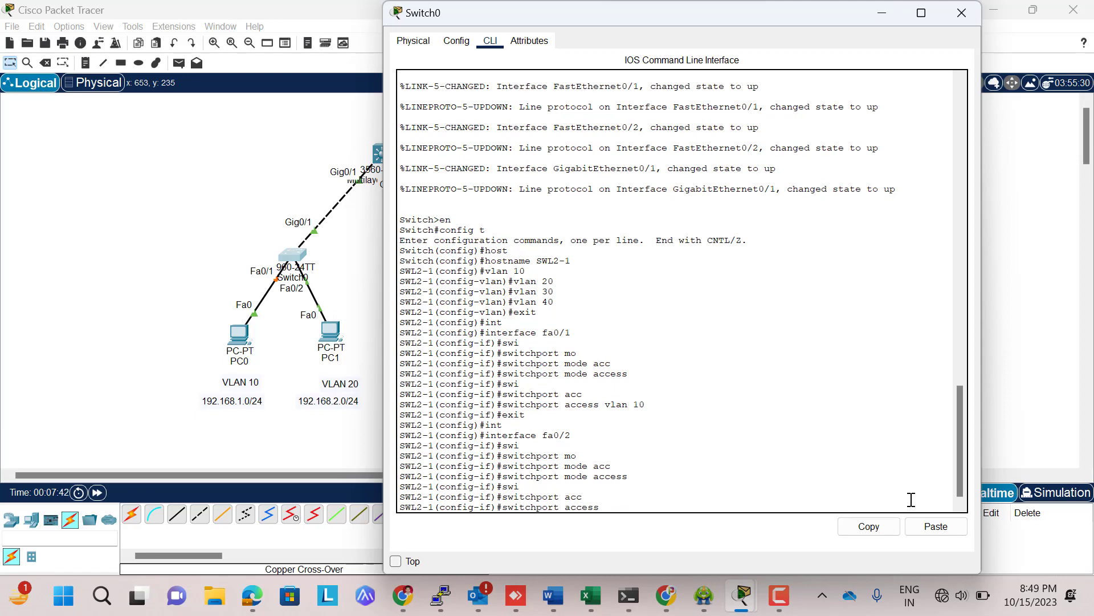
type("vlan 20")
key("Return")
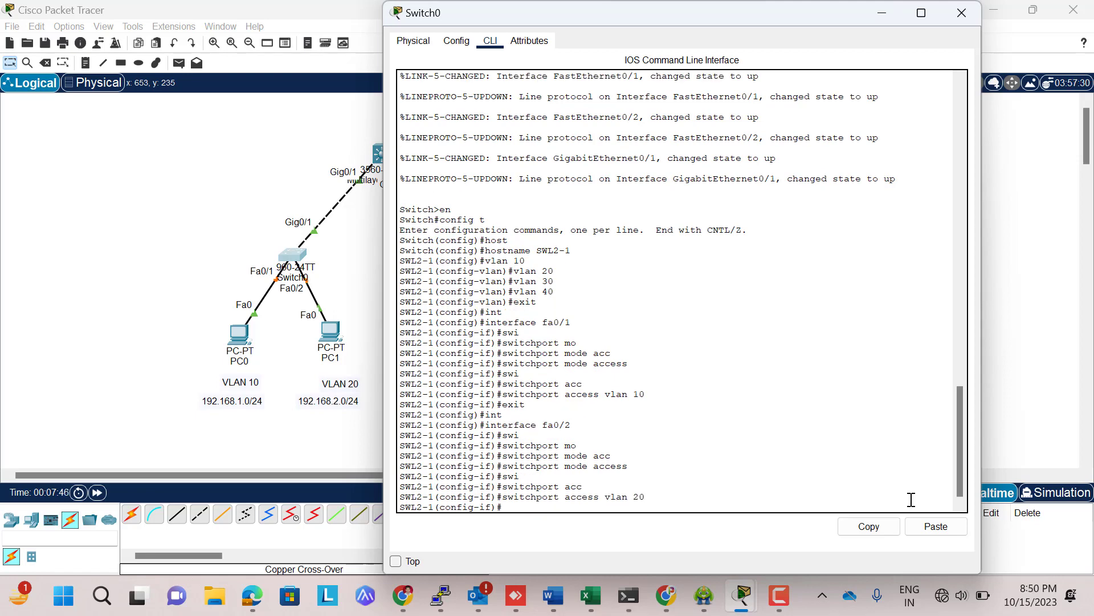
type("exit")
key("Return")
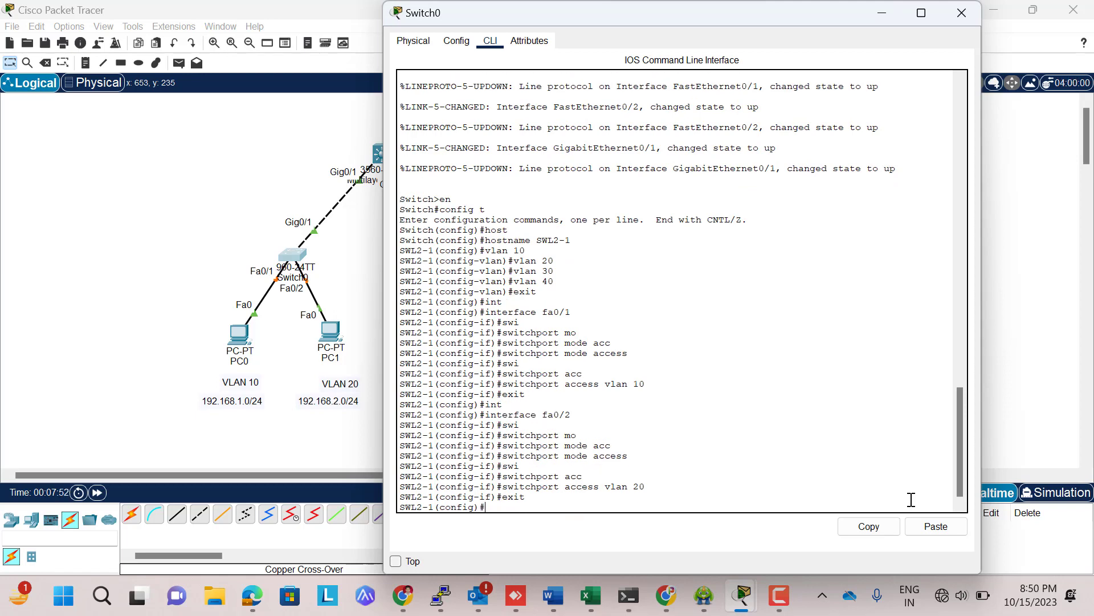
Set interface gigabitEthernet 0/1 of SWL2-1 to trunk mode with switchport mode trunk
type("int")
key("Tab")
type("gig")
key("Tab")
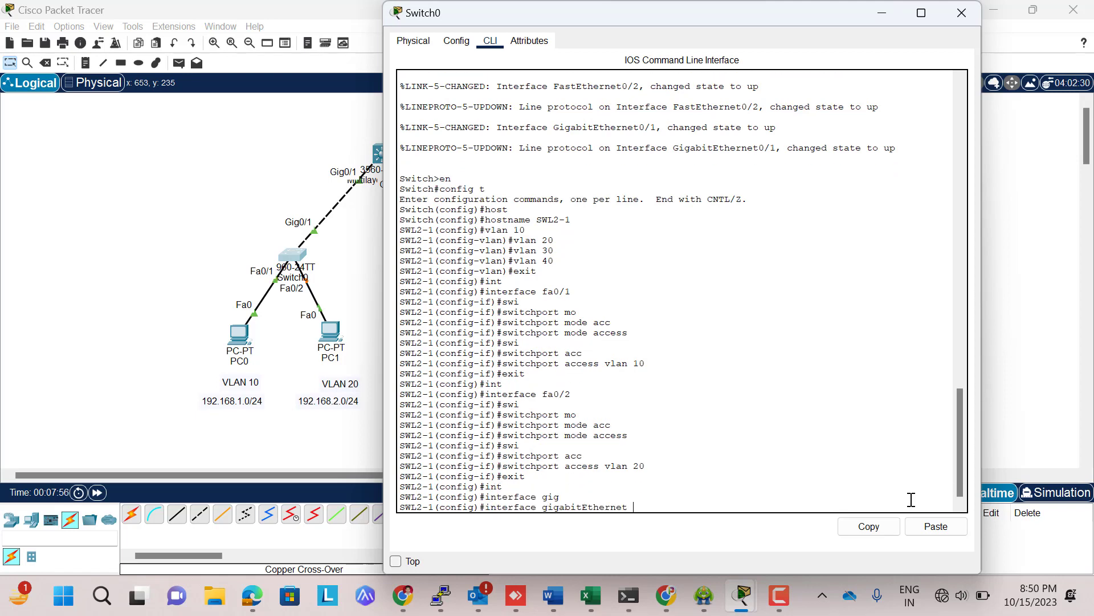
type("0/1")
key("Return")
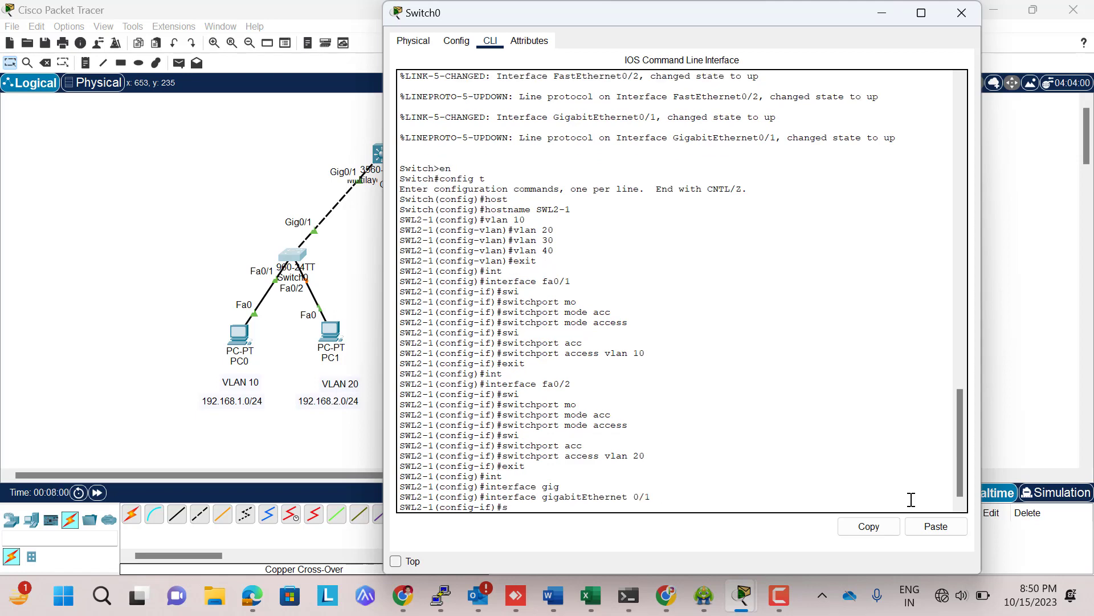
type("swi")
key("Tab")
type("mo")
key("Tab")
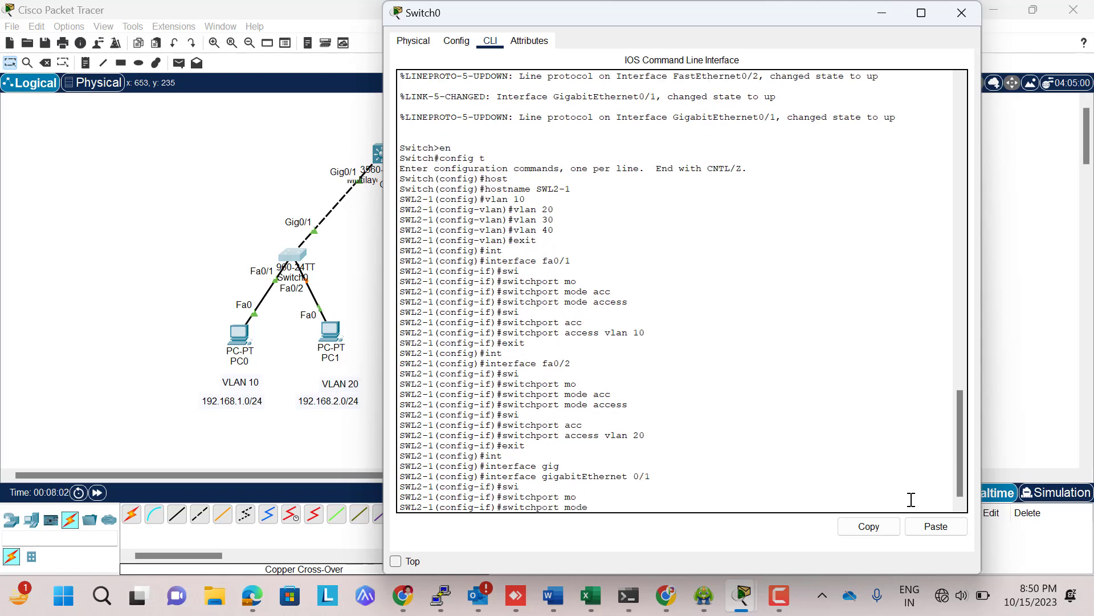
type("tr")
key("Tab")
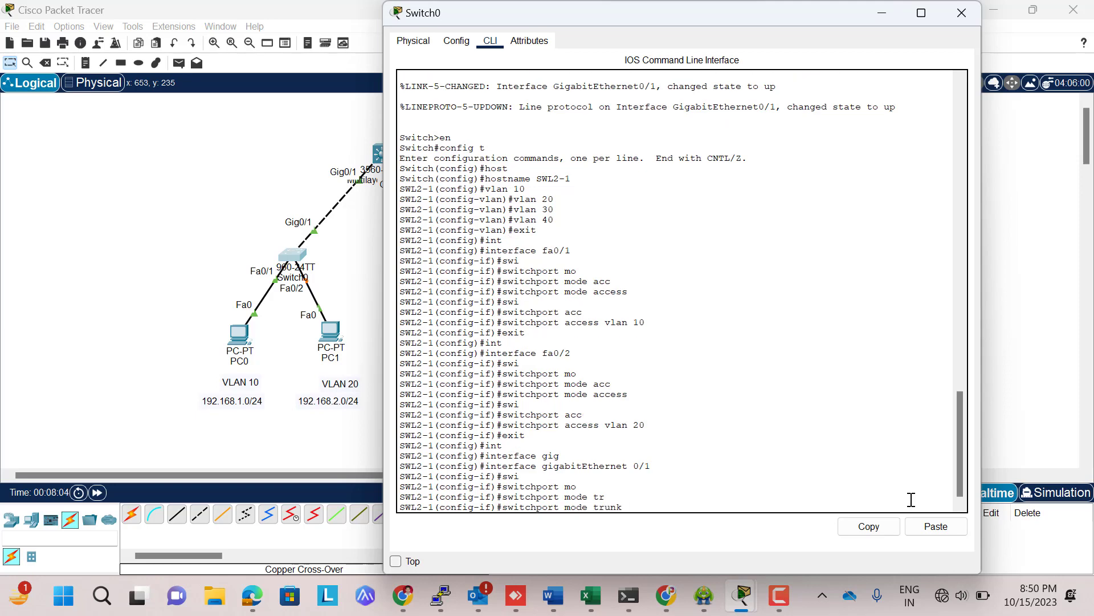
key("Return")
key("Return")
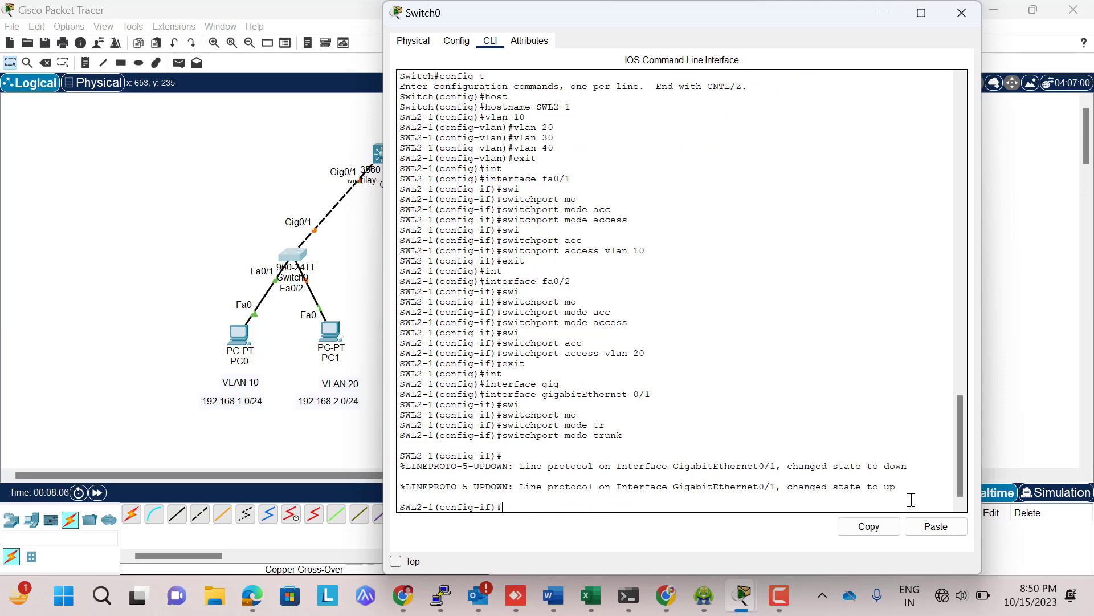
Exit to privileged mode on SWL2-1 and save its configuration with wr, then minimize the Switch0 window
type("exit")
key("Return")
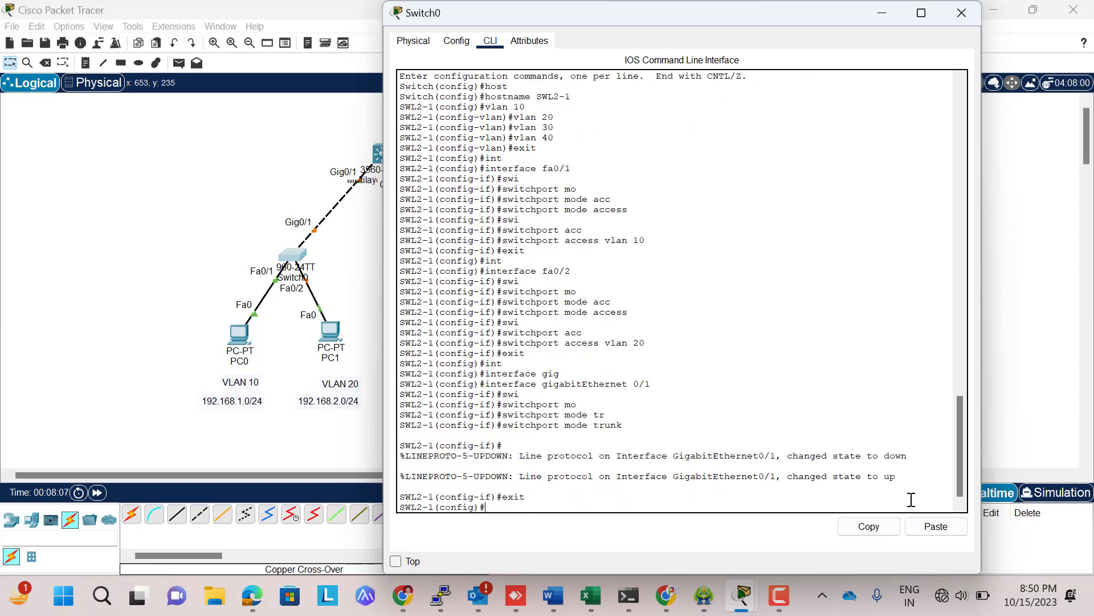
type("exit")
key("Return")
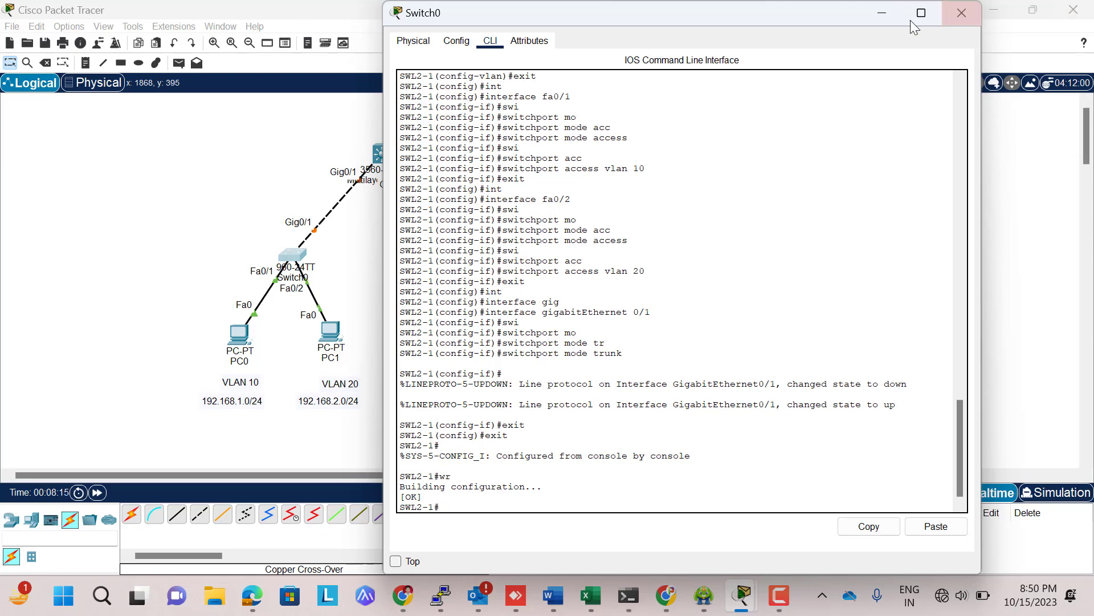
left_click(883, 17)
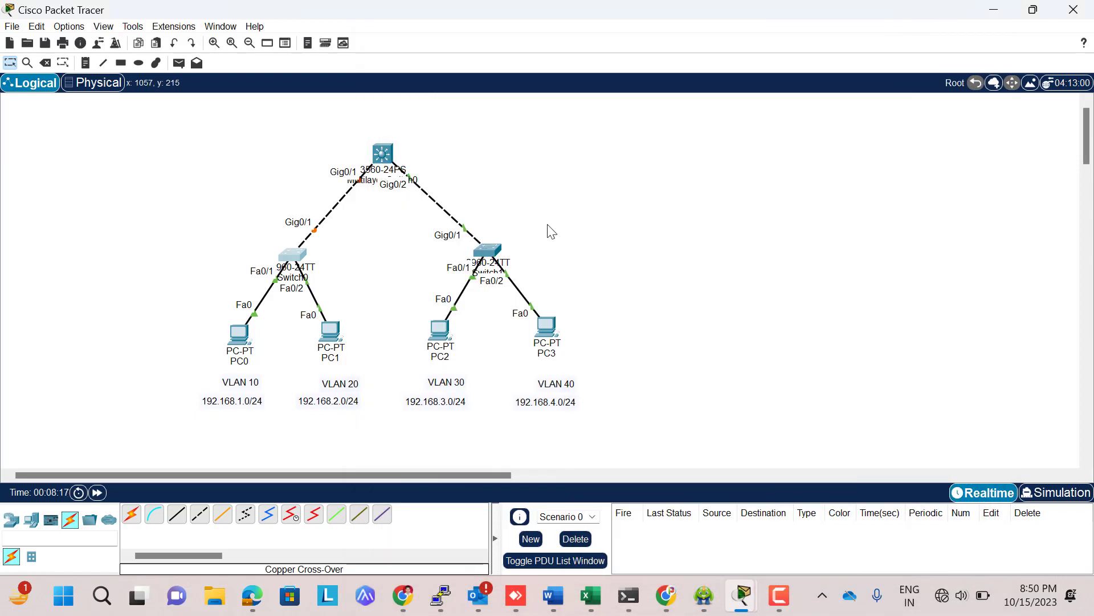
Open Switch1's command line and enter global configuration mode from the terminal
left_click(487, 254)
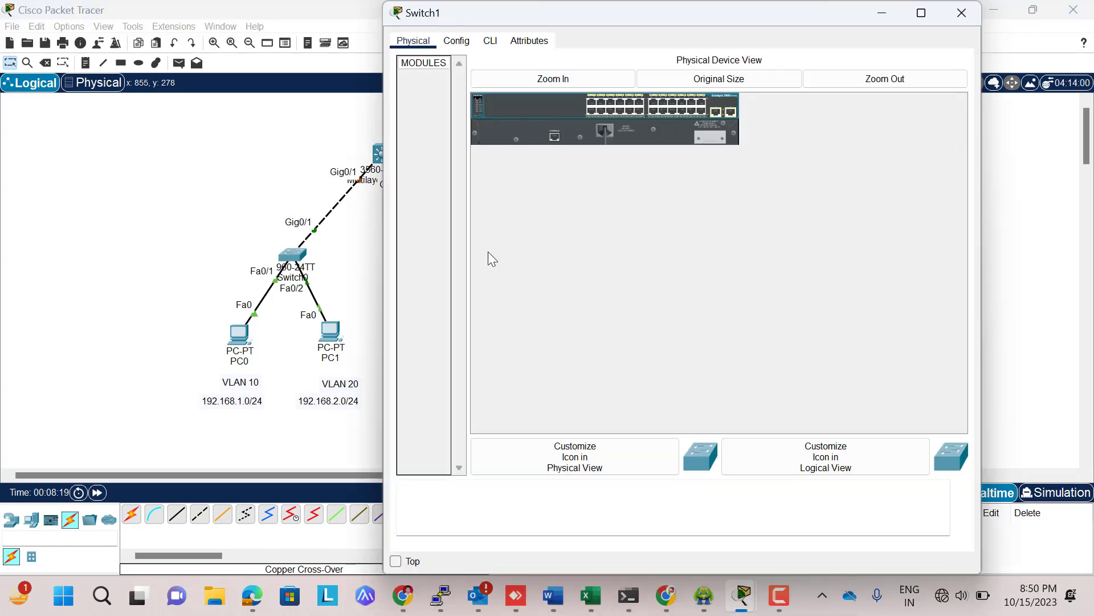
left_click(490, 41)
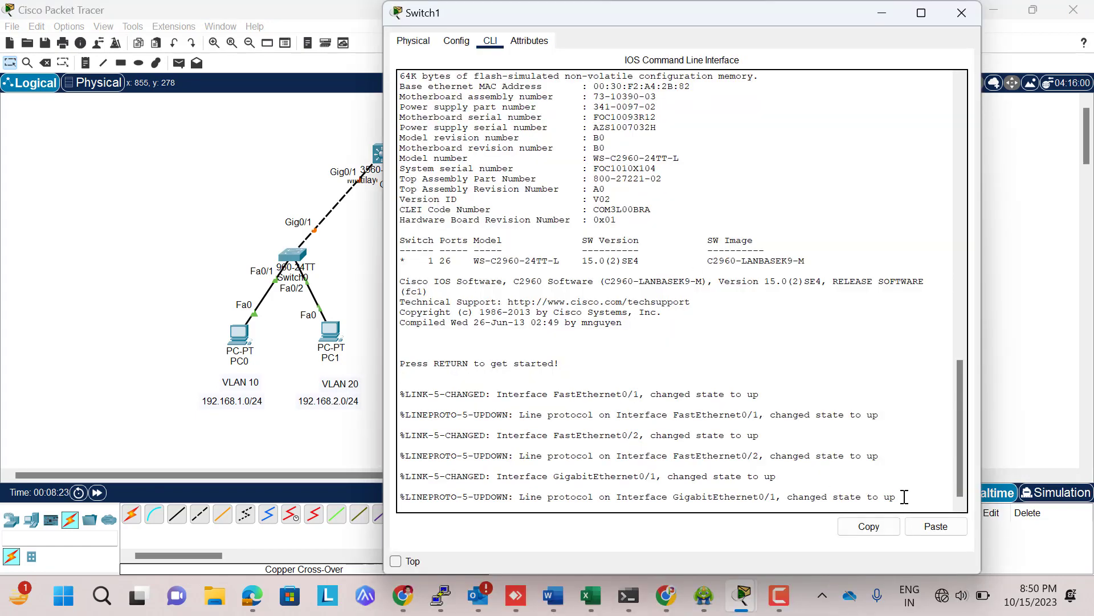
key("Return")
type("en")
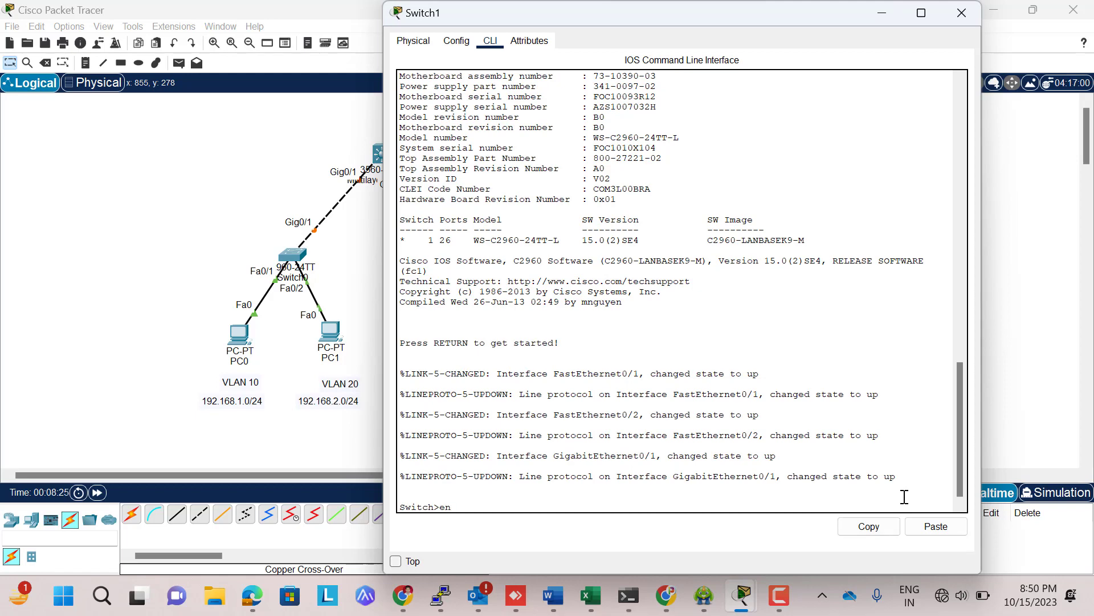
key("Return")
type("config")
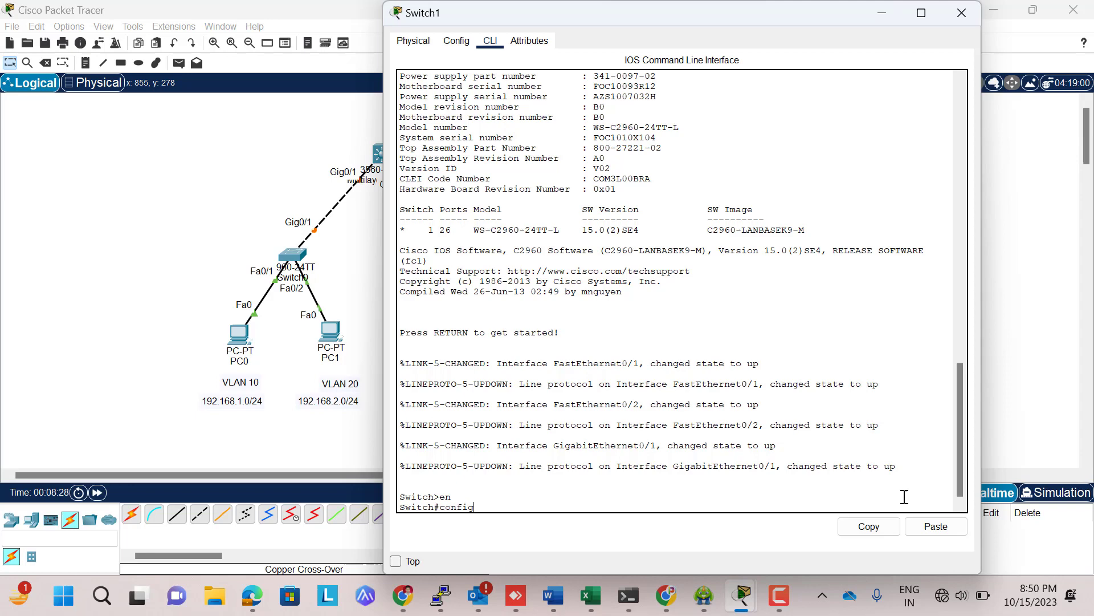
key("Return")
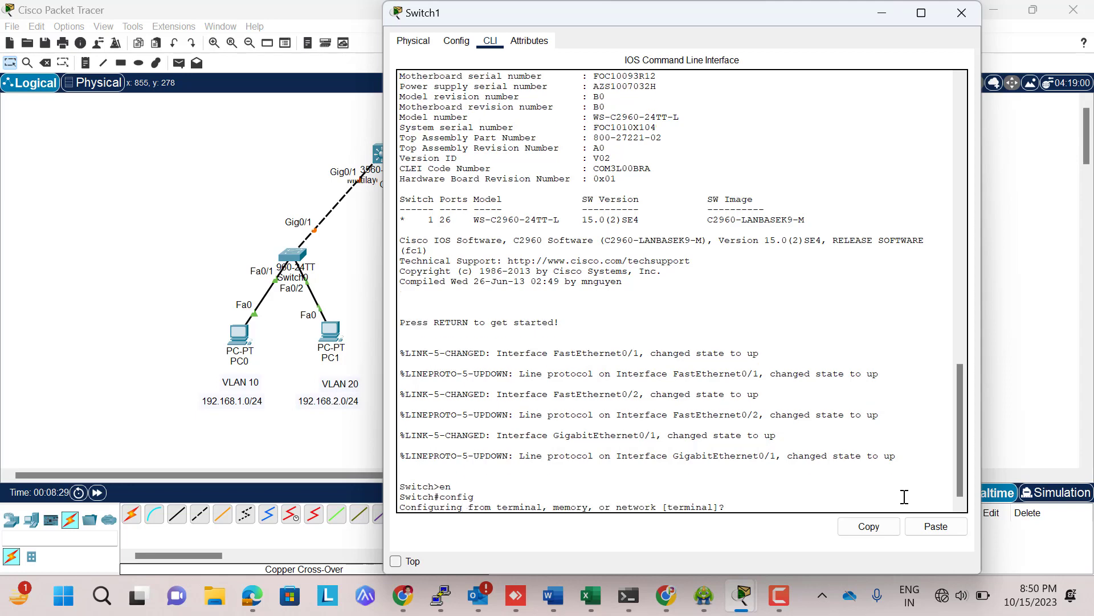
key("Return")
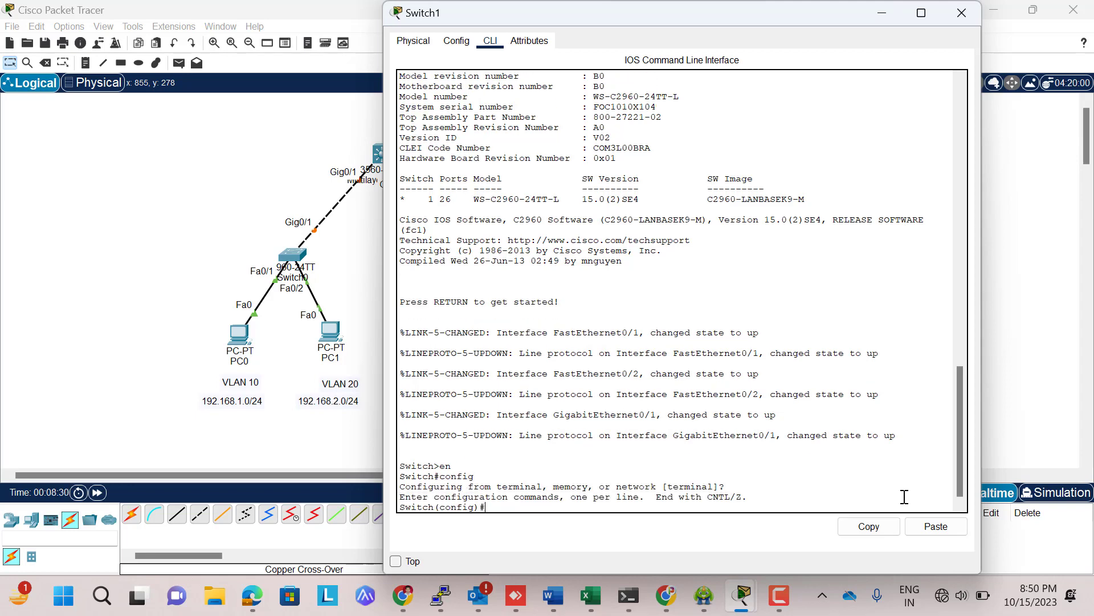
Set Switch1's hostname to SWL2-2
type("ho")
key("Tab")
type("S")
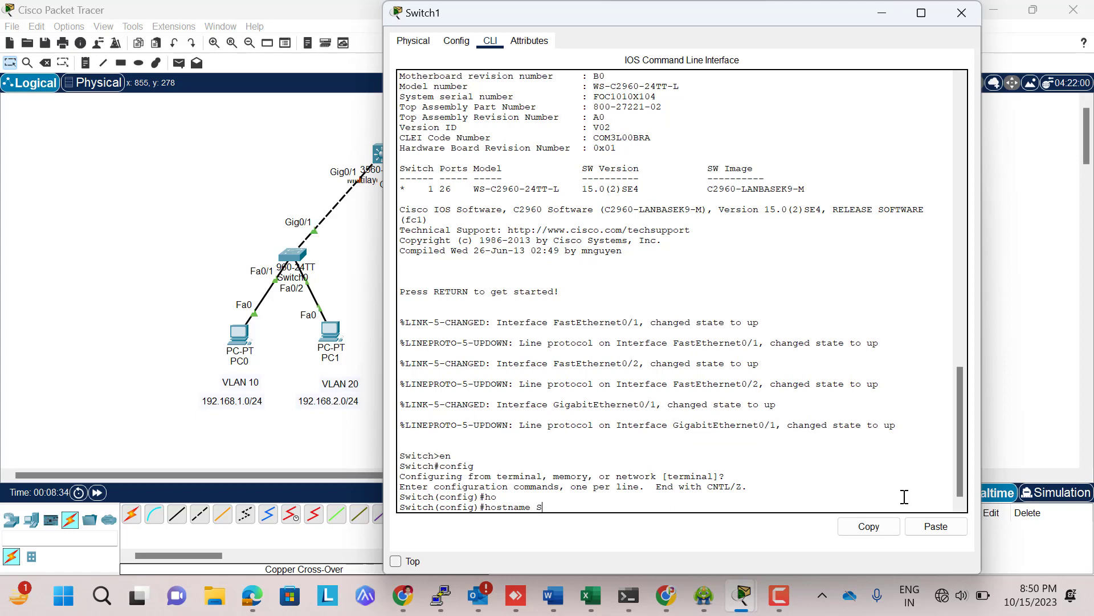
type("WL2-2")
key("Return")
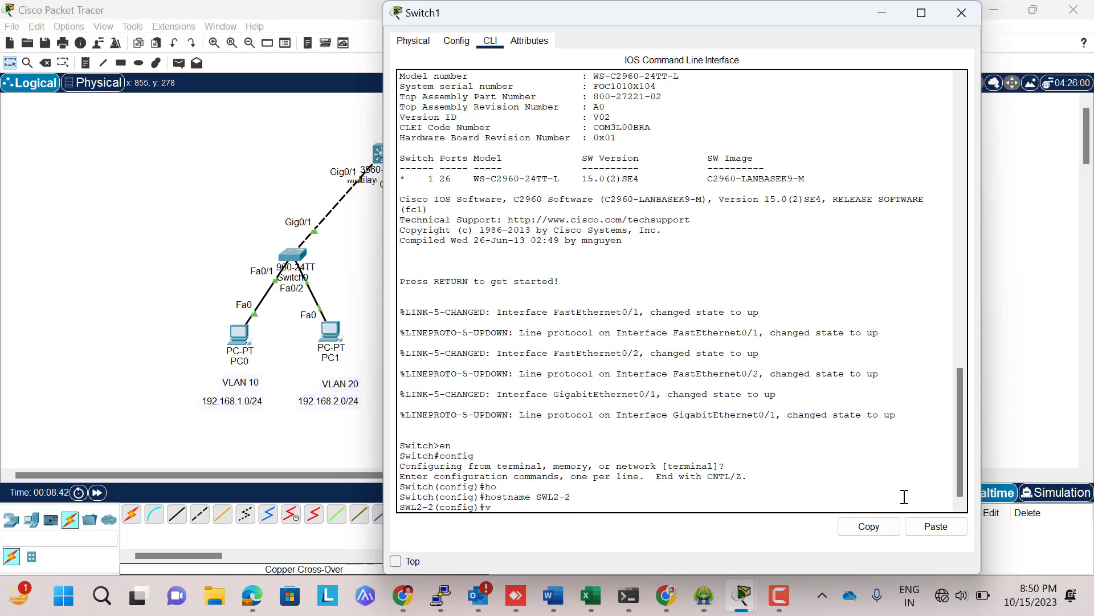
Create VLANs 10, 20, 30 and 40 on SWL2-2, and return to global configuration mode
type("vlan 10")
key("Return")
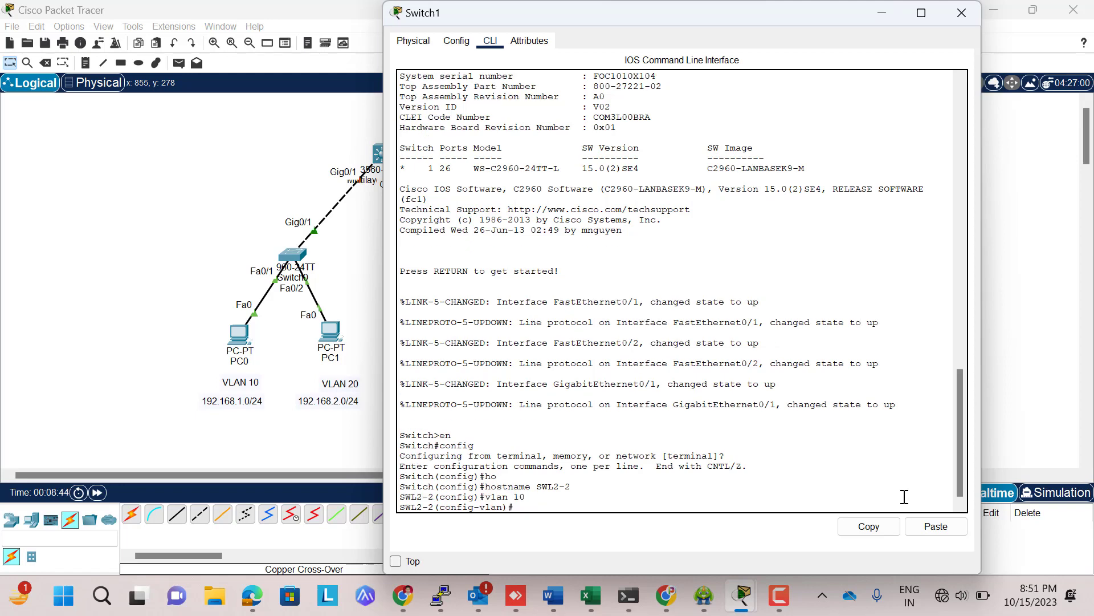
type("vlan 20")
key("Return")
type("vlan ")
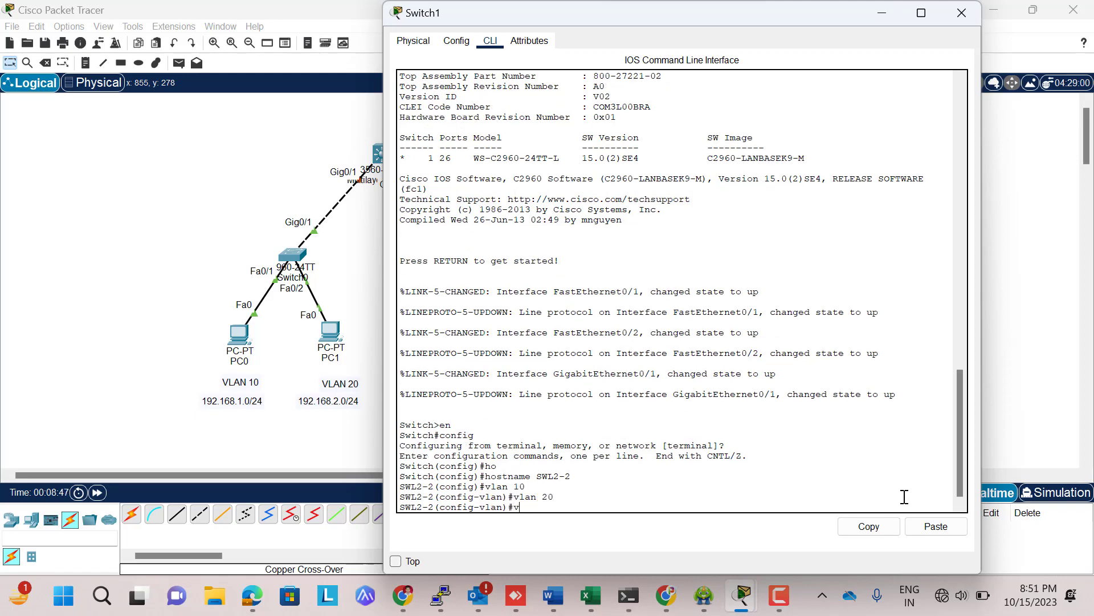
type("30")
key("Return")
type("vlan")
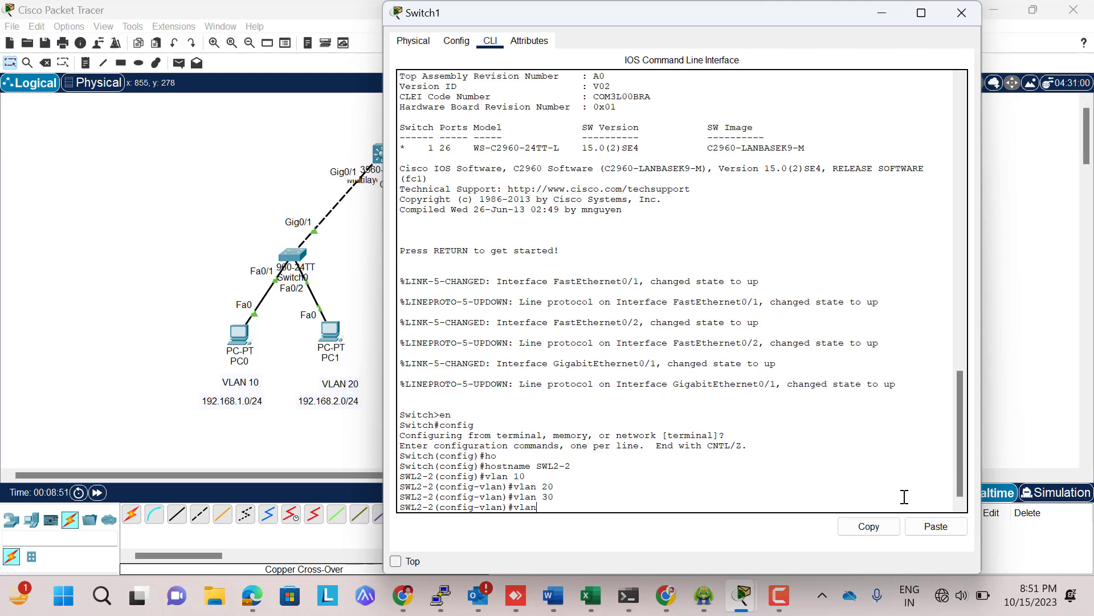
type(" 40")
key("Return")
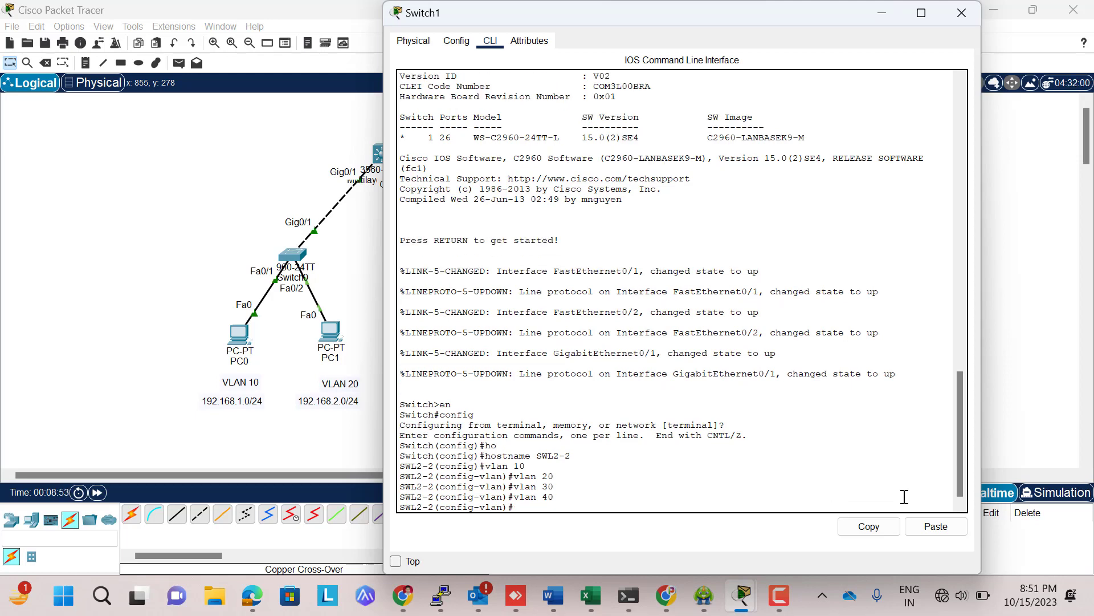
type("exit")
key("Return")
Set interface fa0/1 of SWL2-2 to access mode with switchport mode access
type("ig)#i")
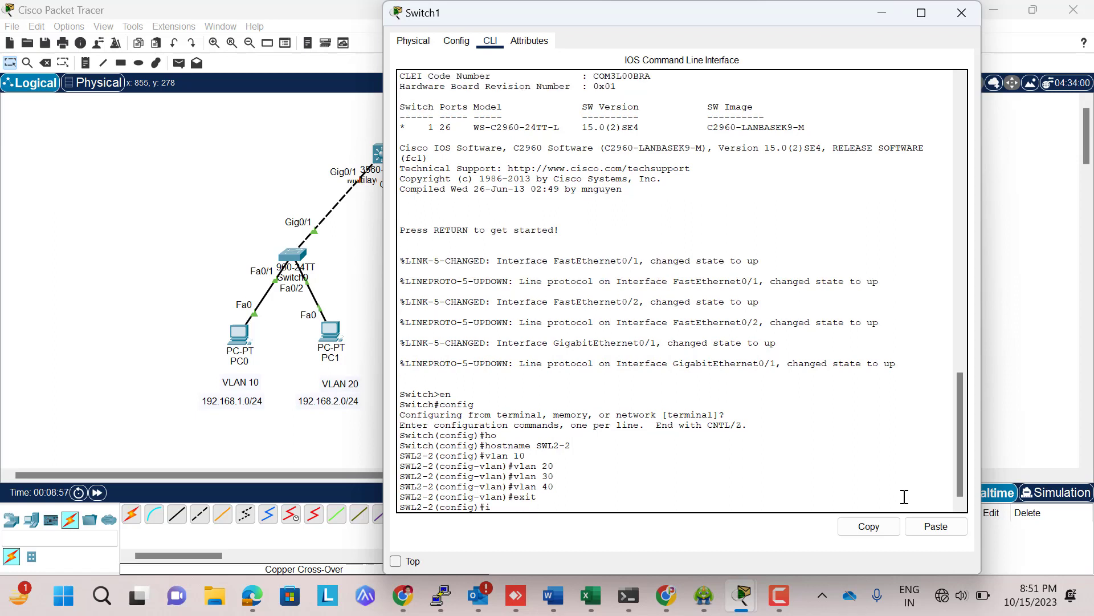
type("nt")
key("Tab")
type("fa0")
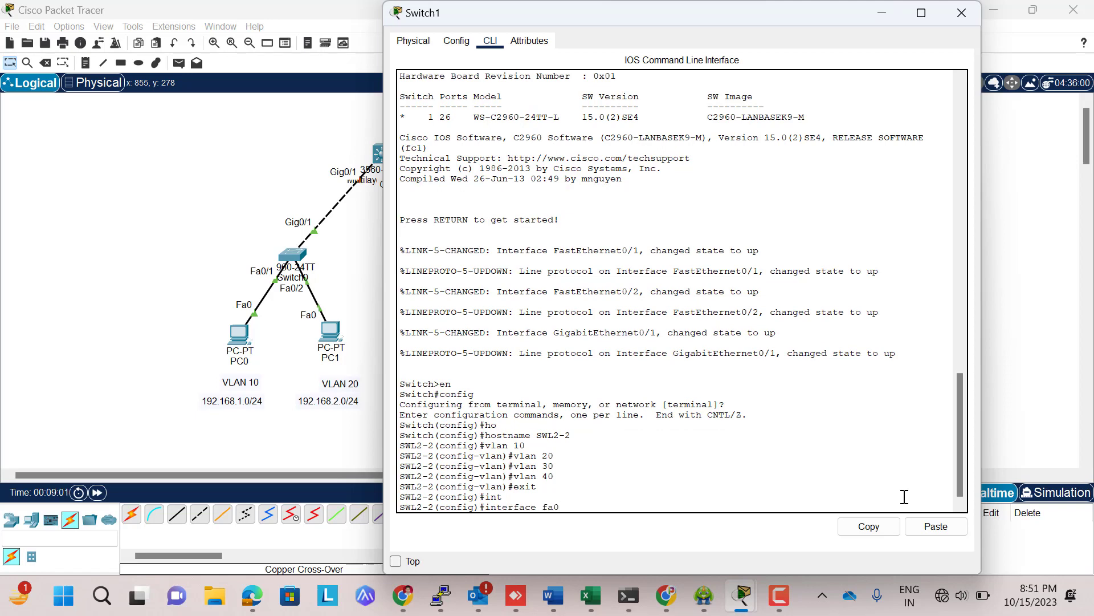
type("/1")
key("Return")
type("swi")
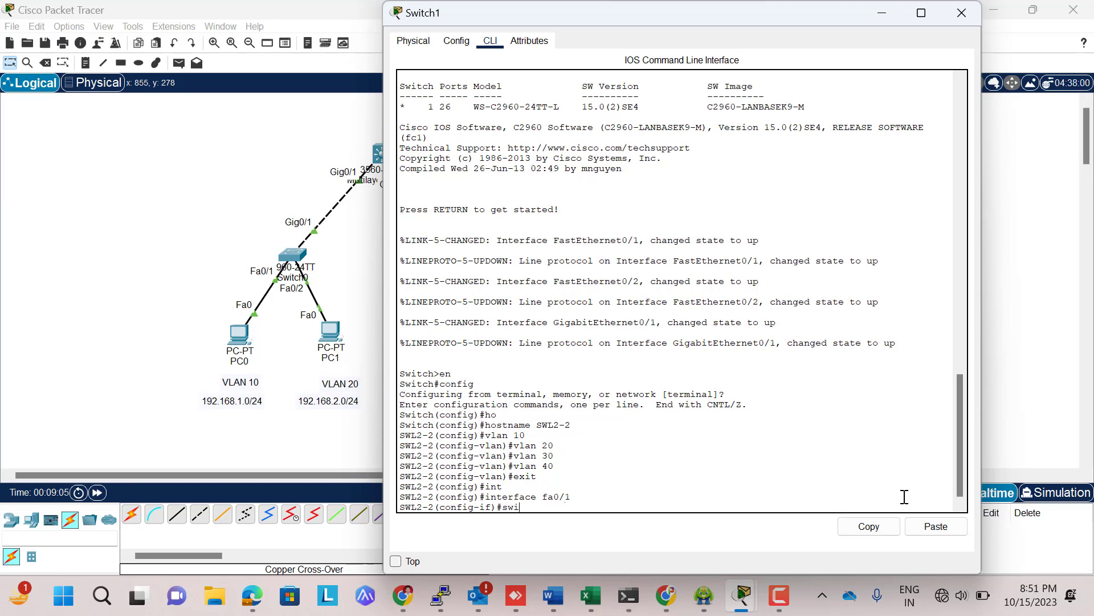
key("Tab")
type("mo")
key("Tab")
type("acc")
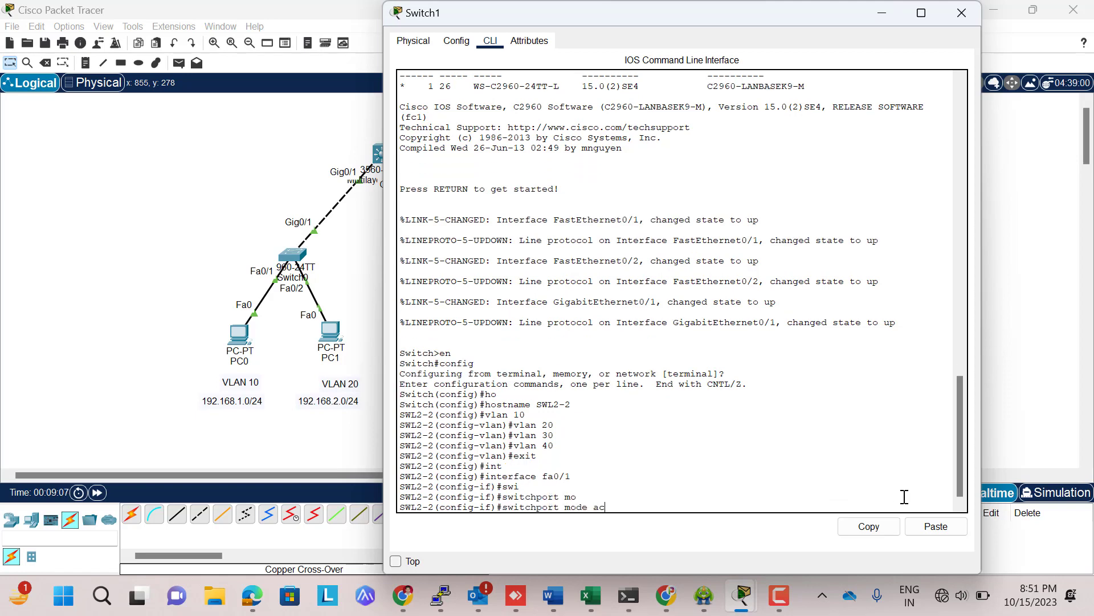
key("Tab")
key("Return")
Assign interface fa0/1 of SWL2-2 to VLAN 30 with switchport access vlan 30
type("swi")
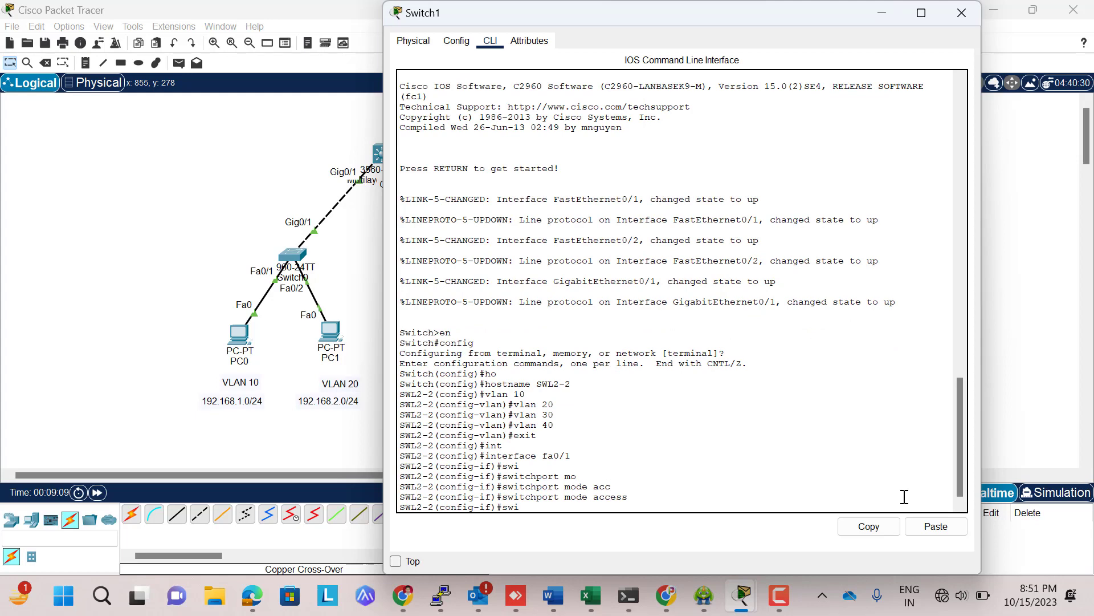
key("Tab")
type("acc")
key("Tab")
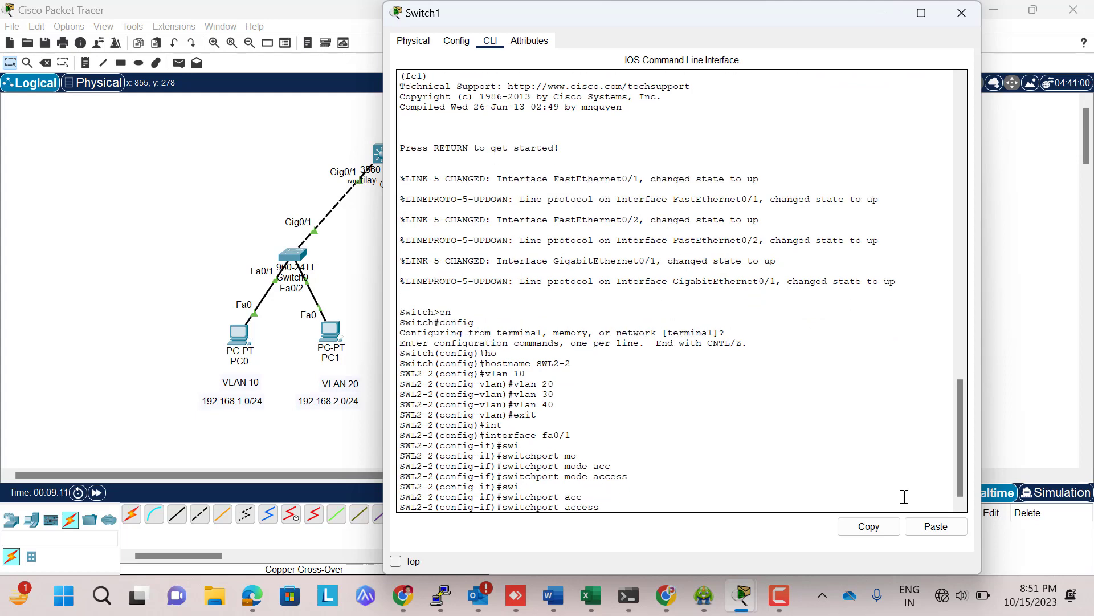
type("vlan 30")
key("Return")
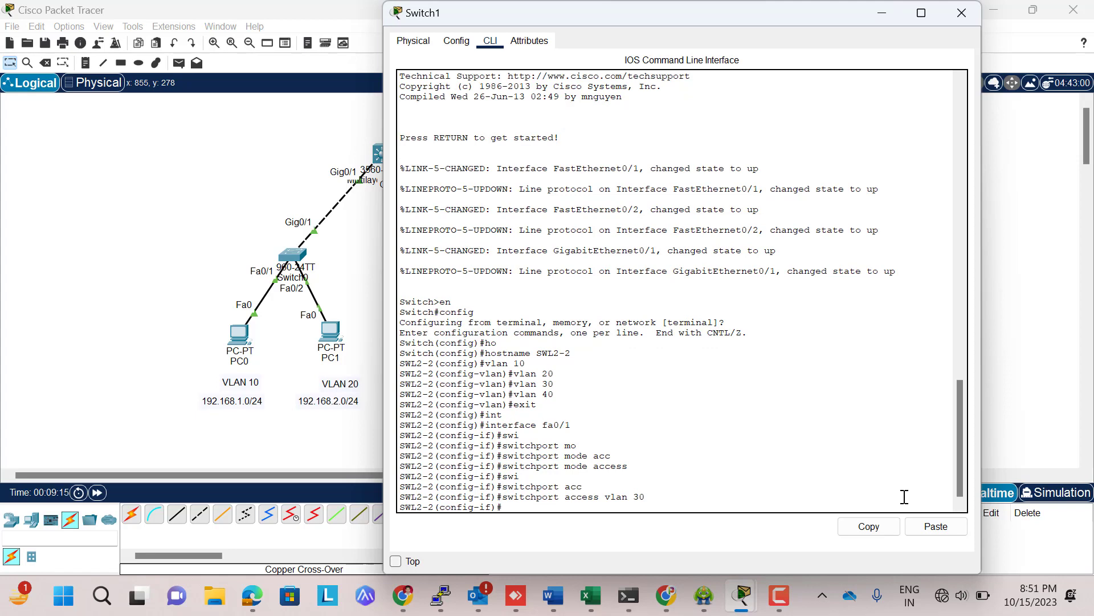
Set interface fa0/2 of SWL2-2 to access mode with switchport mode access
type("exit")
key("Return")
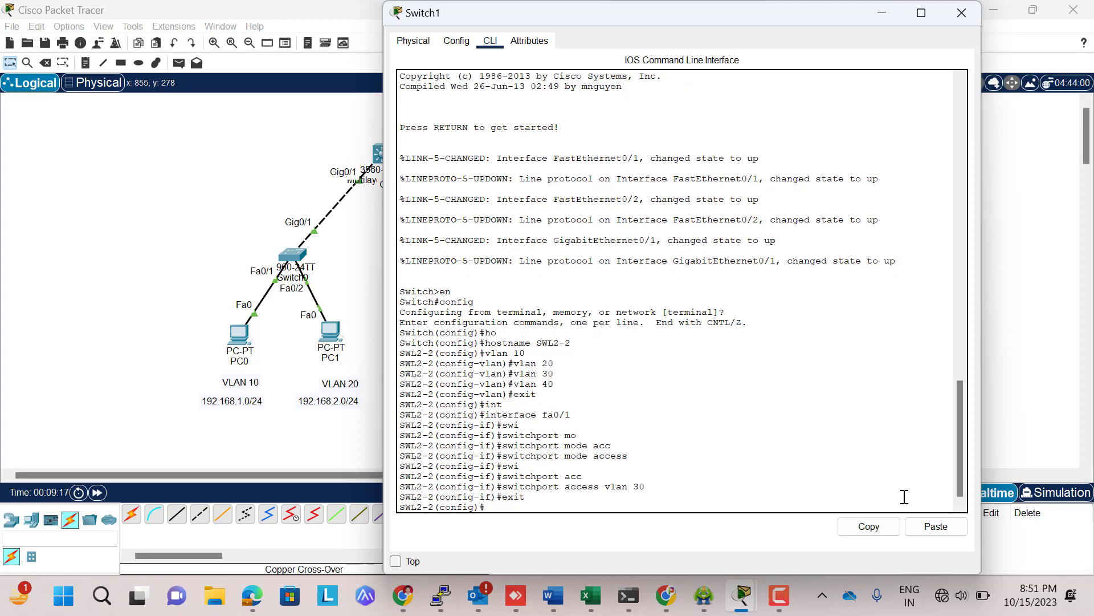
type("int")
key("Tab")
type("fa")
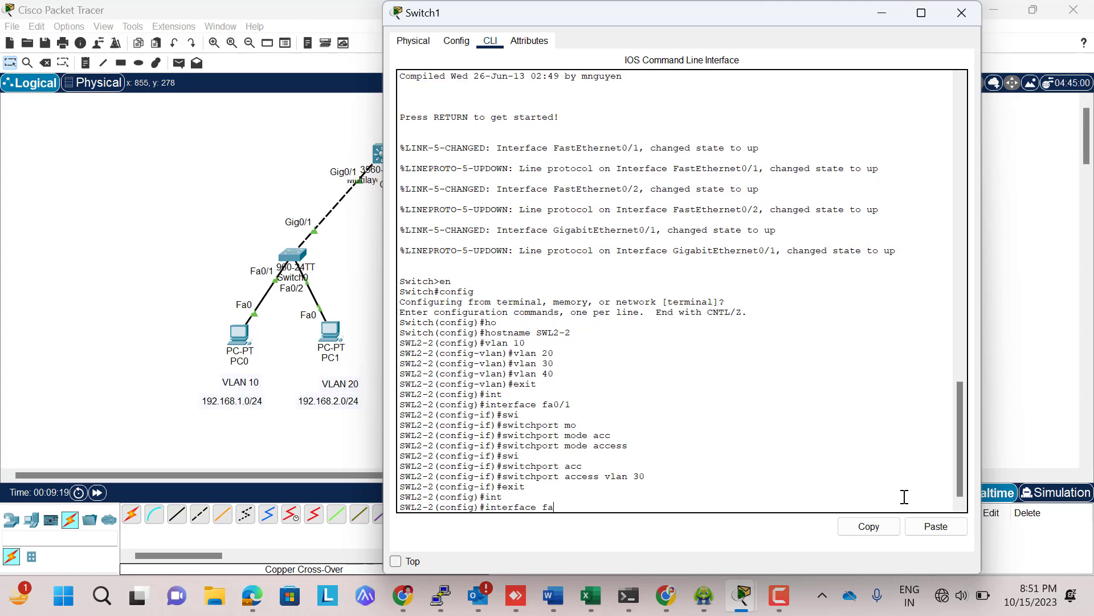
type("0/2")
key("Return")
type("swi")
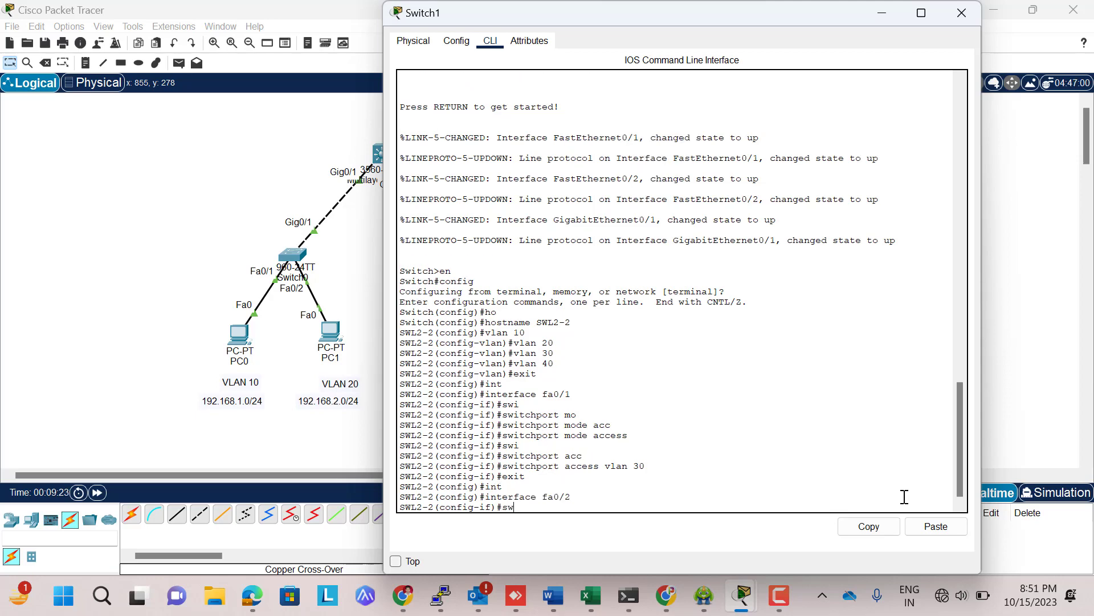
key("Tab")
type("mo")
key("Tab")
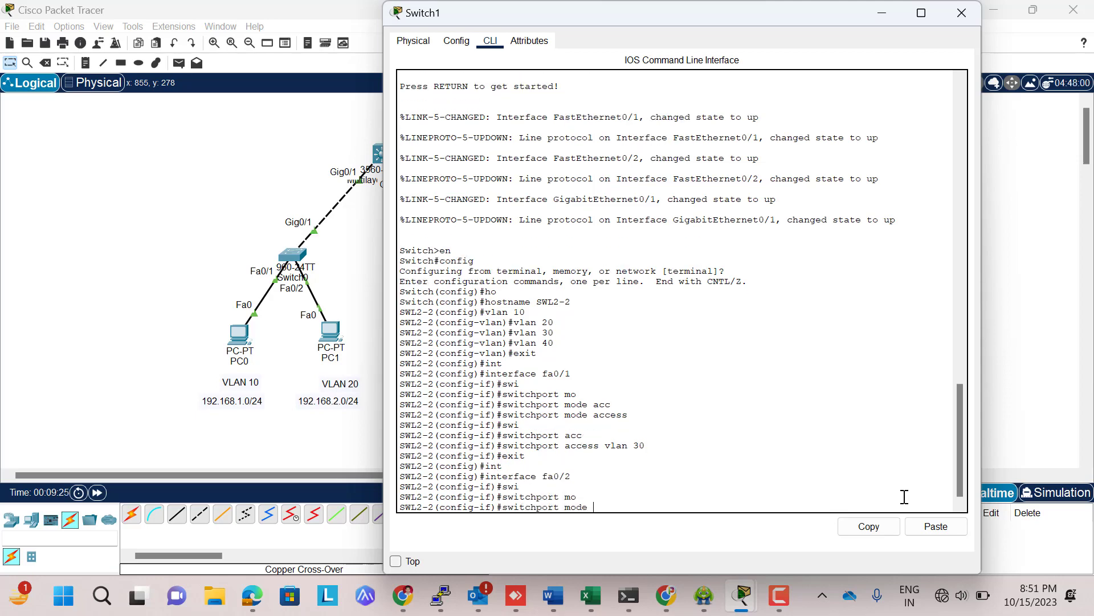
type("acc")
key("Tab")
key("Return")
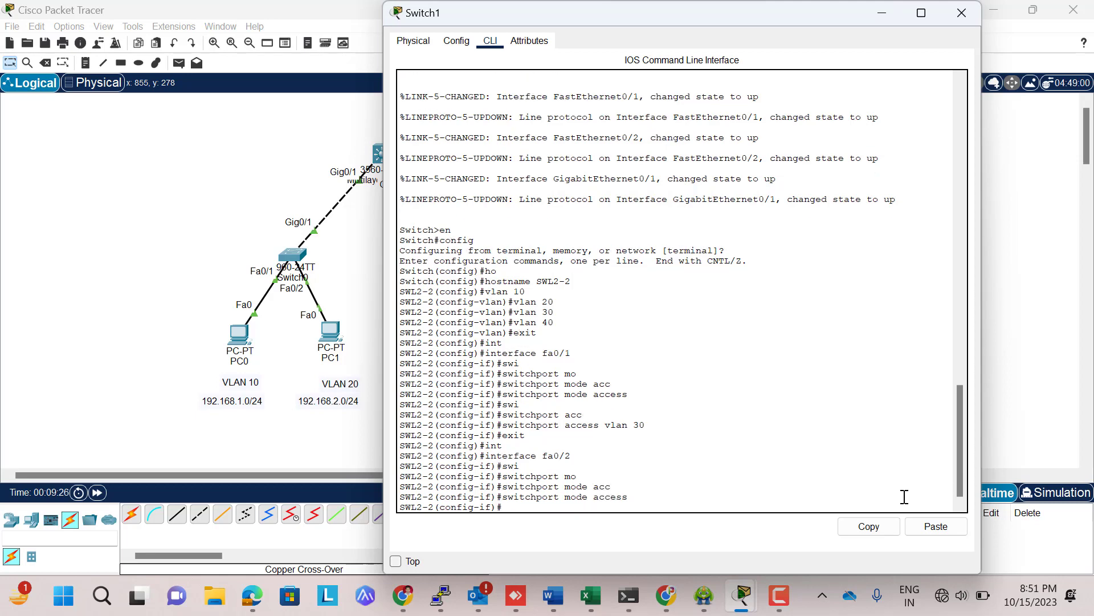
Assign interface fa0/2 of SWL2-2 to VLAN 40 with switchport access vlan 40
type("swi")
key("Tab")
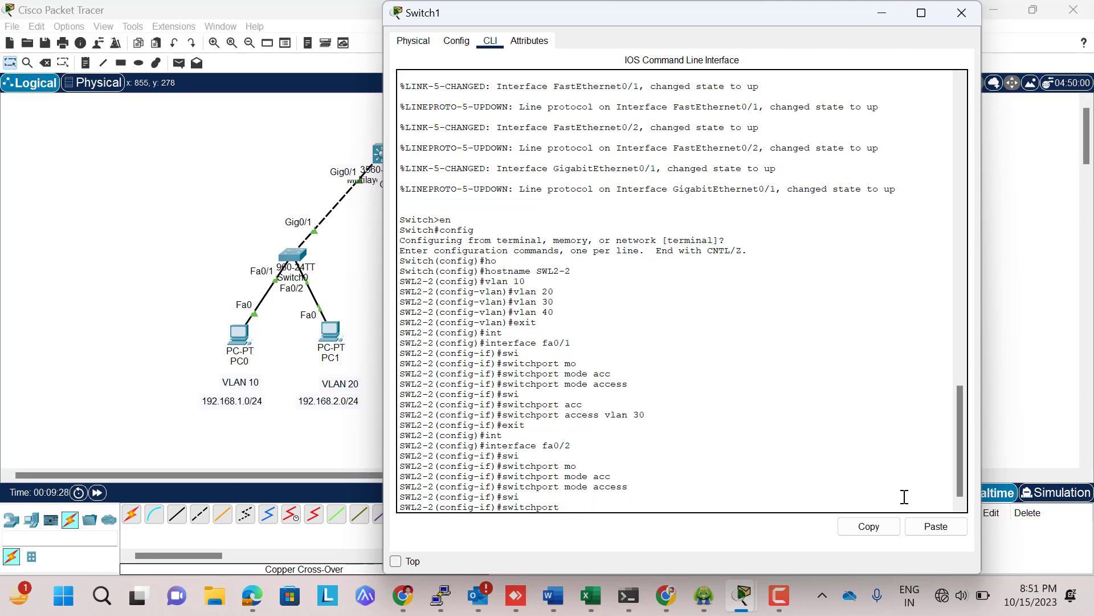
type("acc")
key("Tab")
type("vlan")
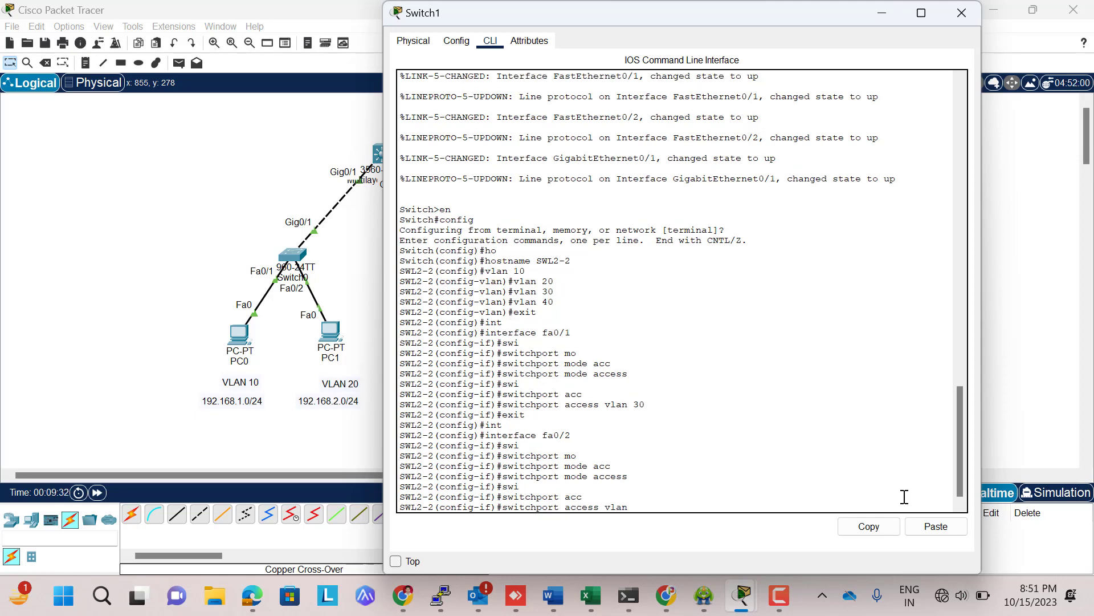
type(" 40")
key("Return")
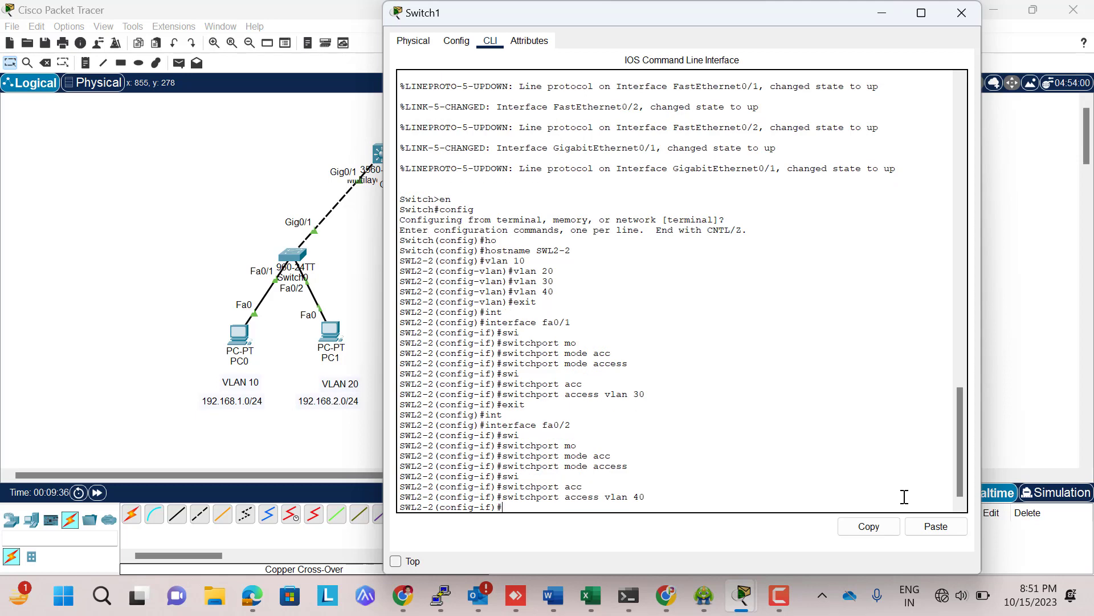
Set interface gigabitEthernet 0/1 of SWL2-2 to trunk mode with switchport mode trunk
type("exit")
key("Return")
type("int")
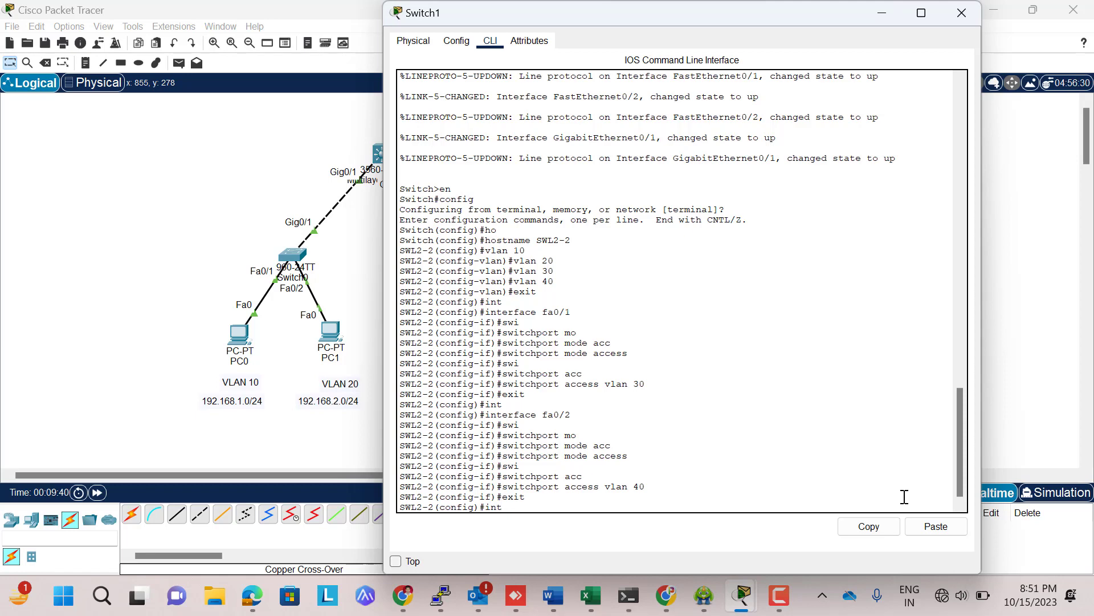
key("Tab")
type("gig")
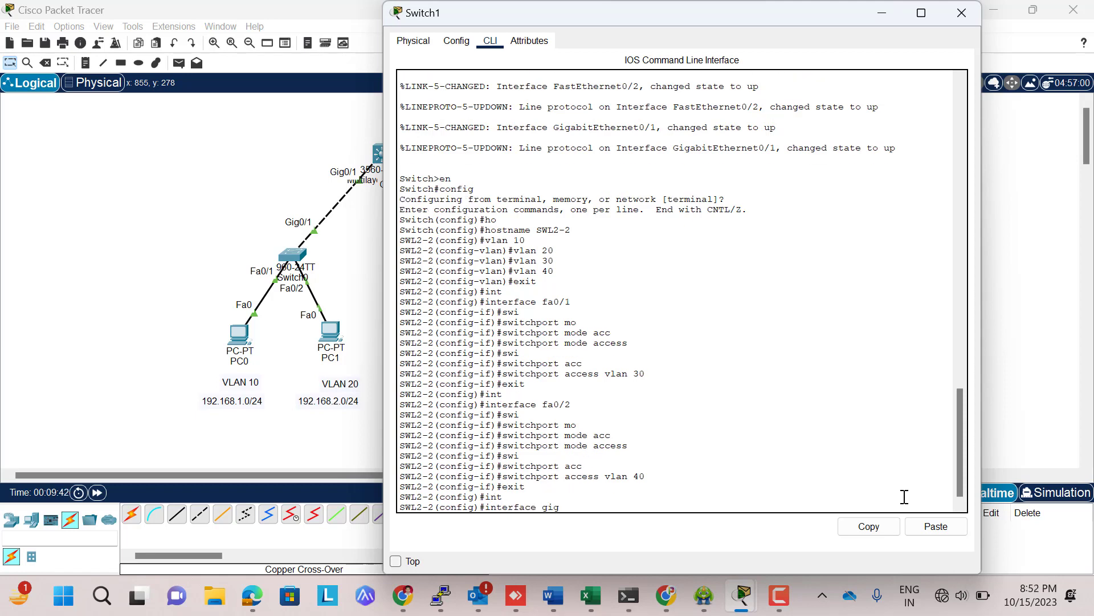
key("Tab")
type("0/1")
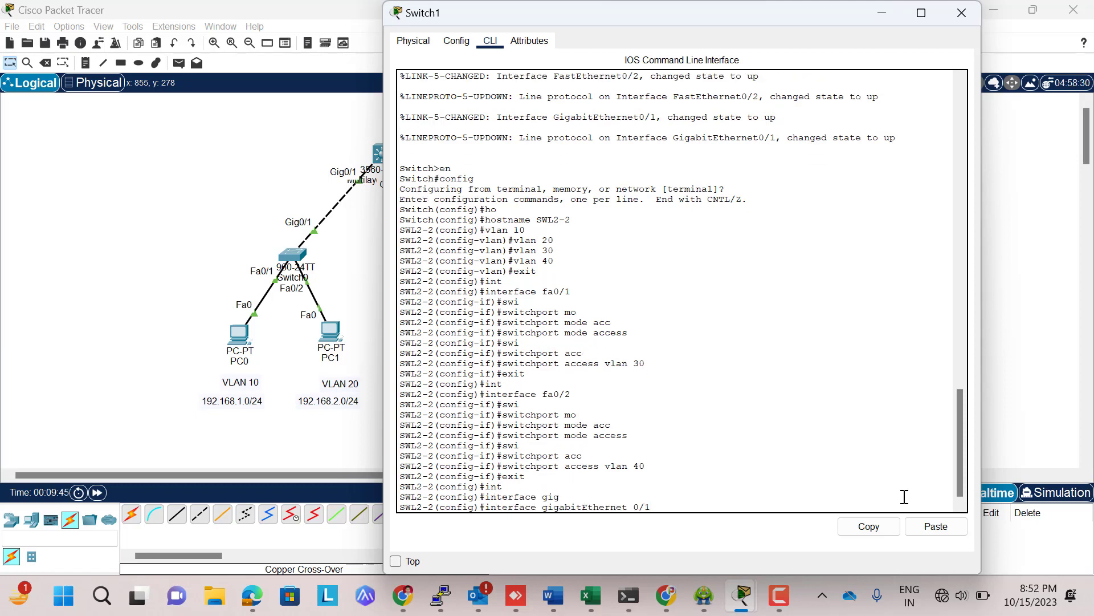
key("Return")
type("swi")
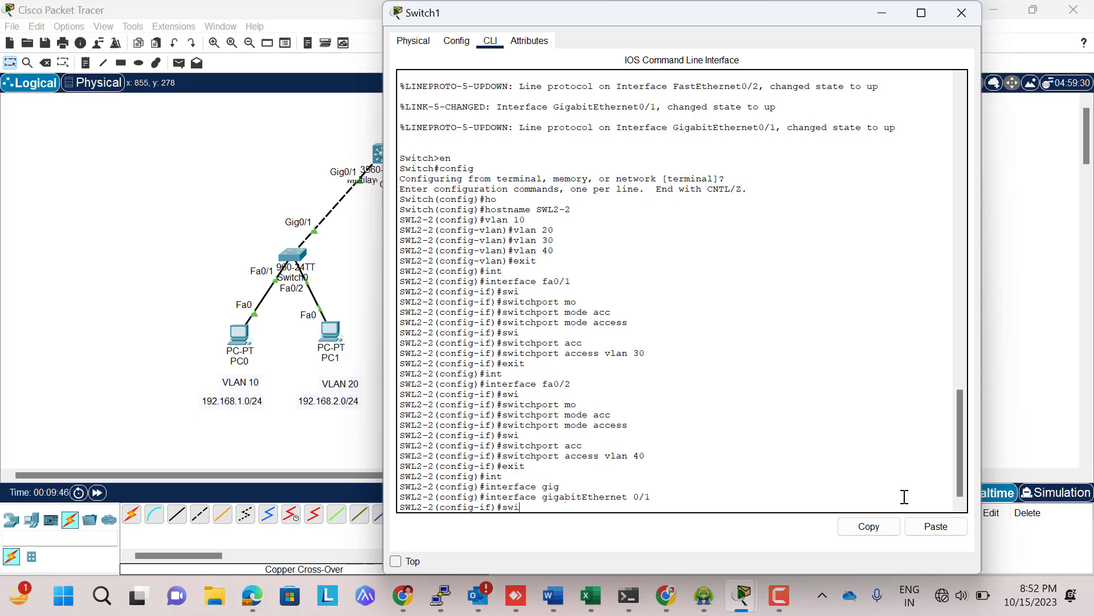
key("Tab")
type("mo")
key("Tab")
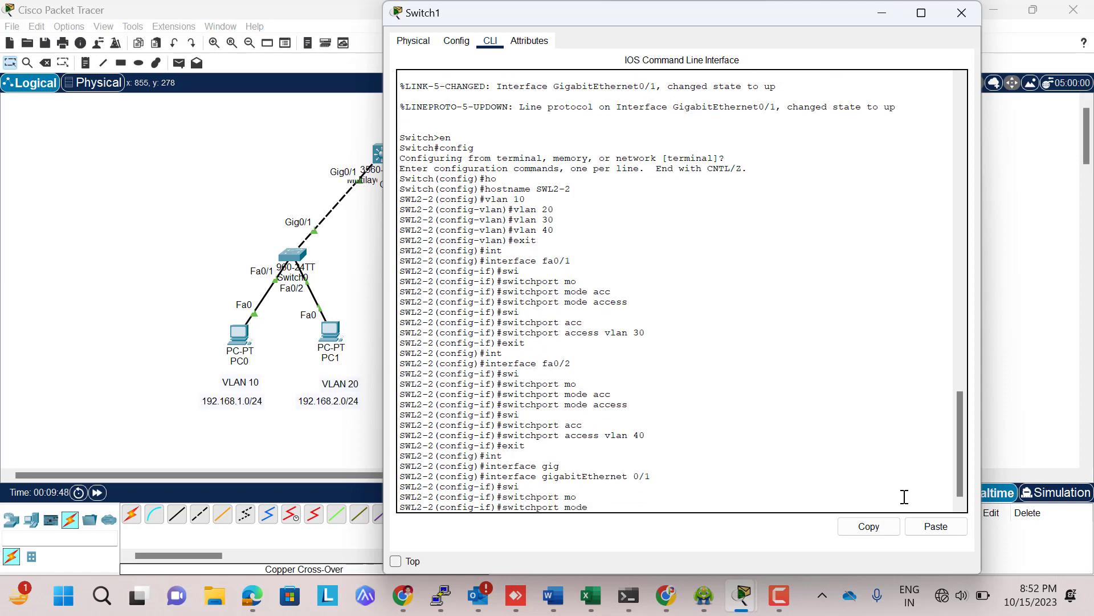
type("tr")
key("Tab")
key("Return")
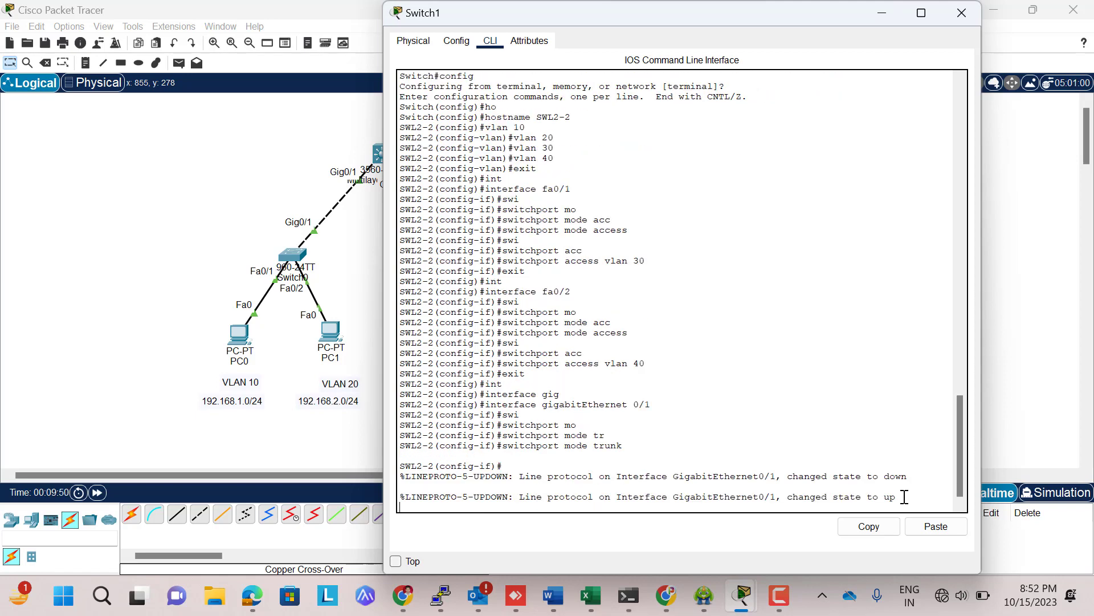
key("Return")
Exit configuration mode on SWL2-2, save its configuration with wr and minimize the switch's window
type("exit")
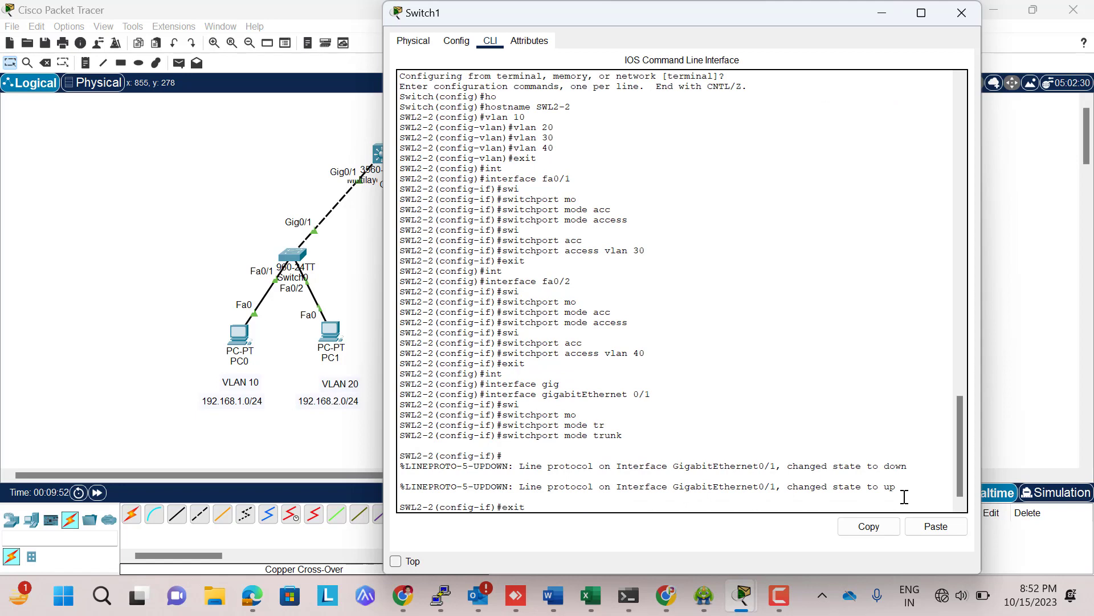
key("Return")
type("exiy")
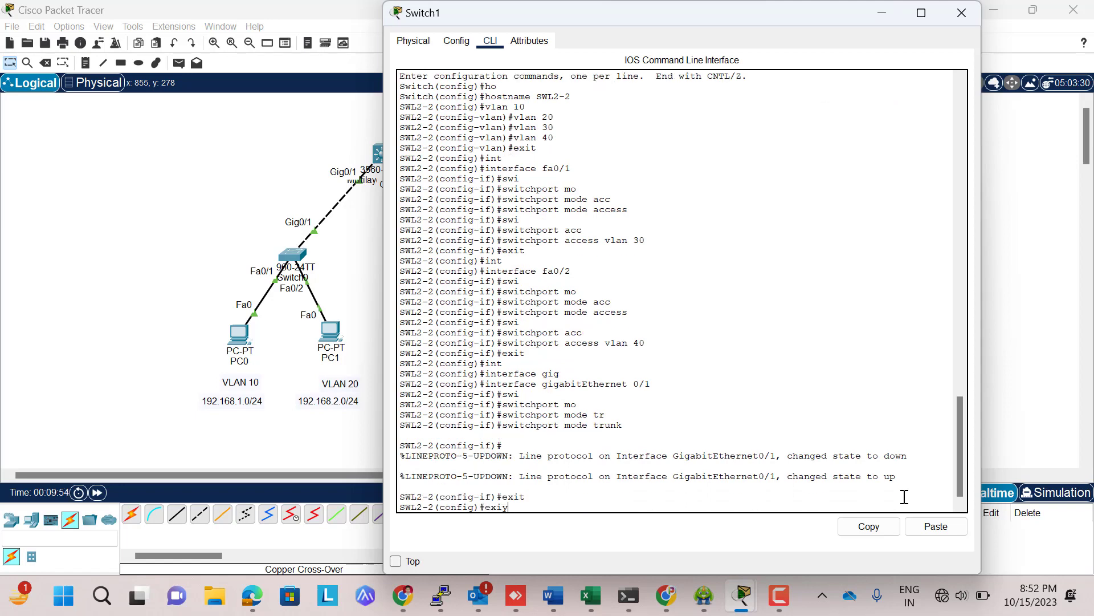
key("BackSpace")
type("t")
key("Return")
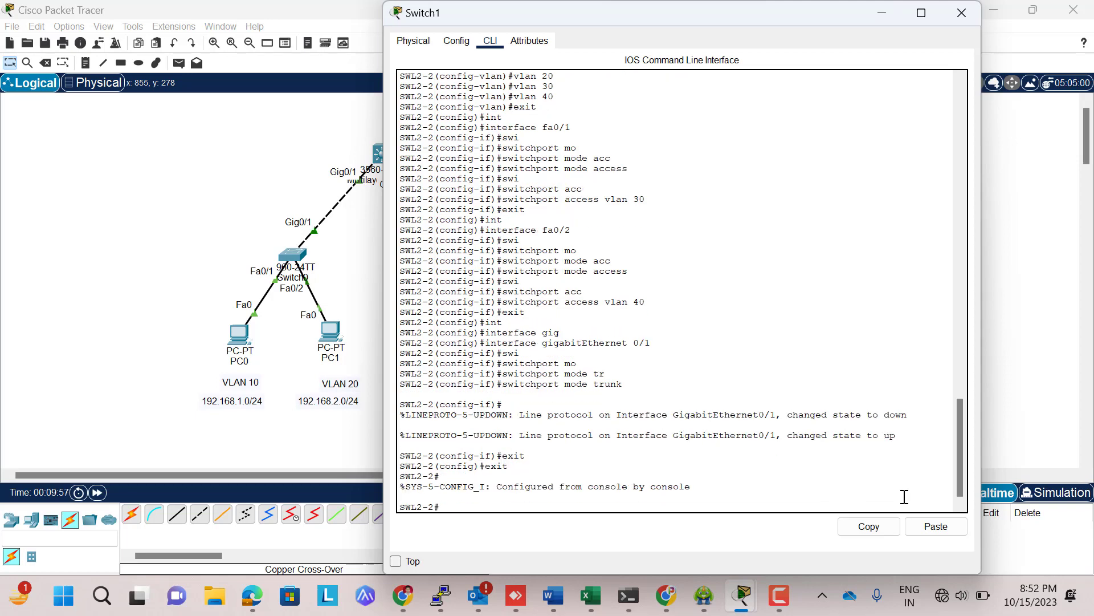
type("wr")
key("Return")
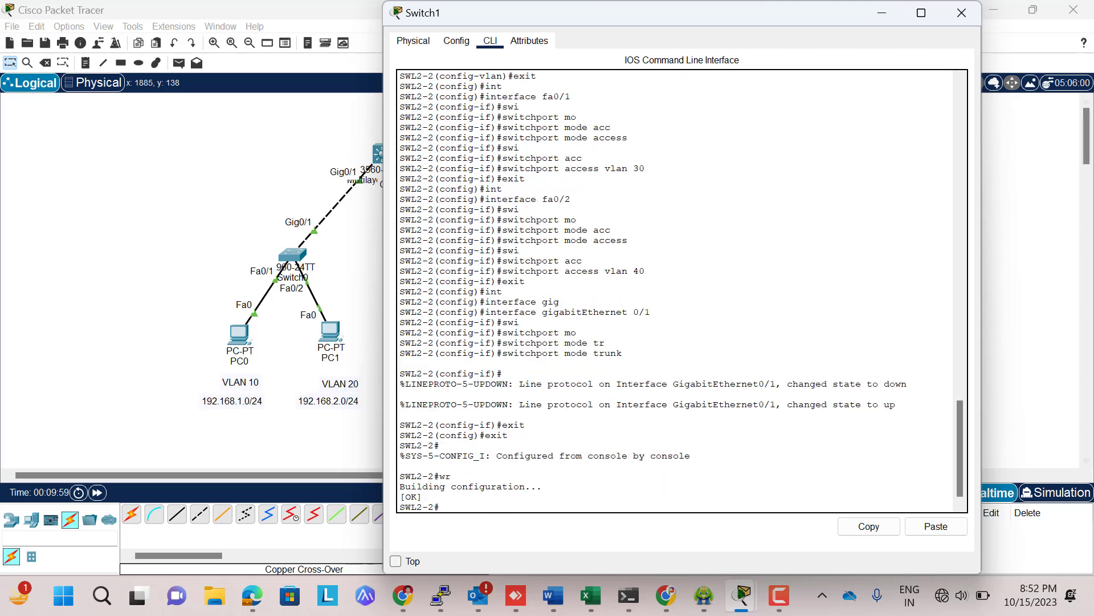
left_click(883, 12)
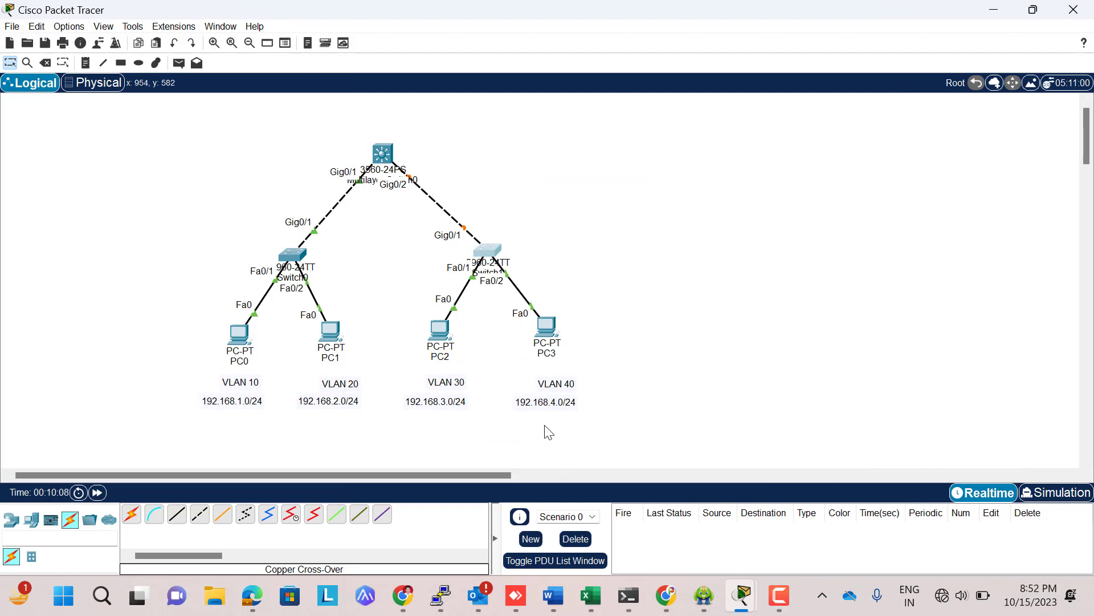
Open the command line of Multilayer Switch0 and answer no to the initial configuration dialog
mouse_move(345, 326)
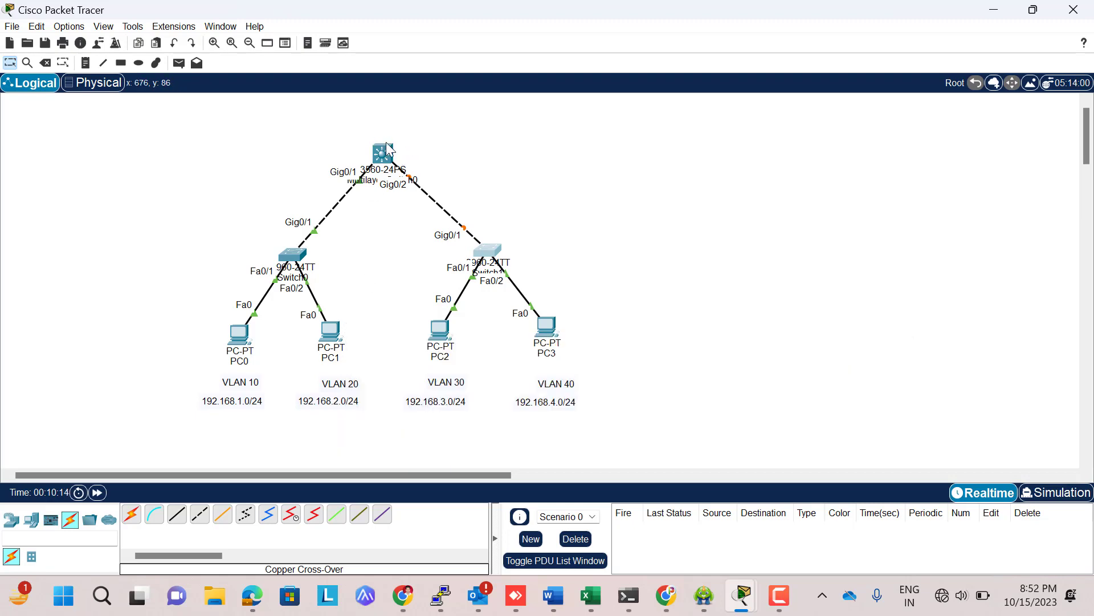
mouse_move(387, 145)
left_click(382, 155)
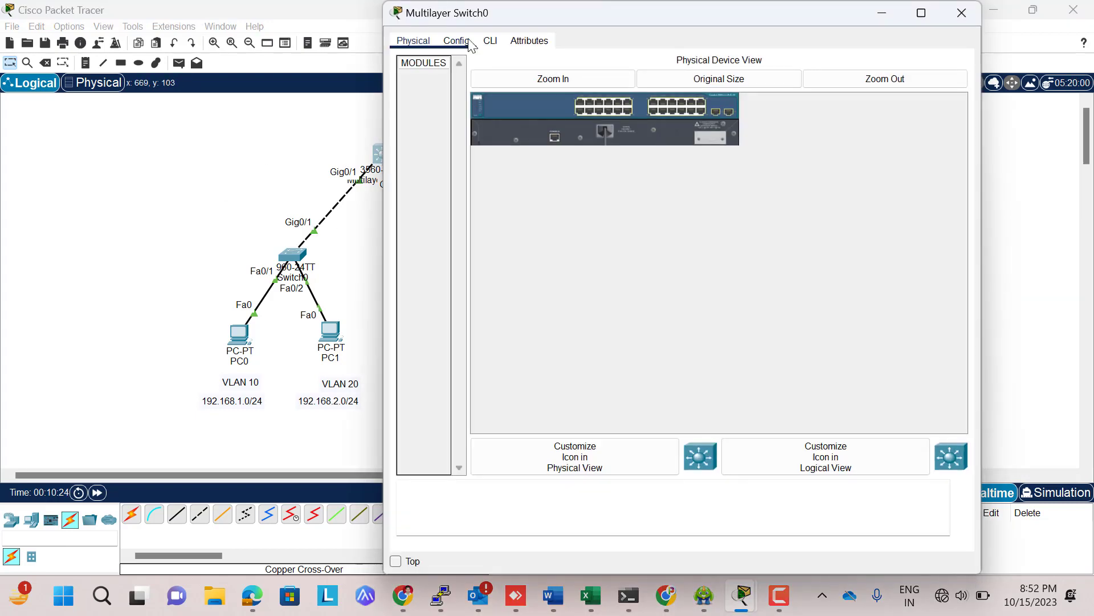
left_click(491, 41)
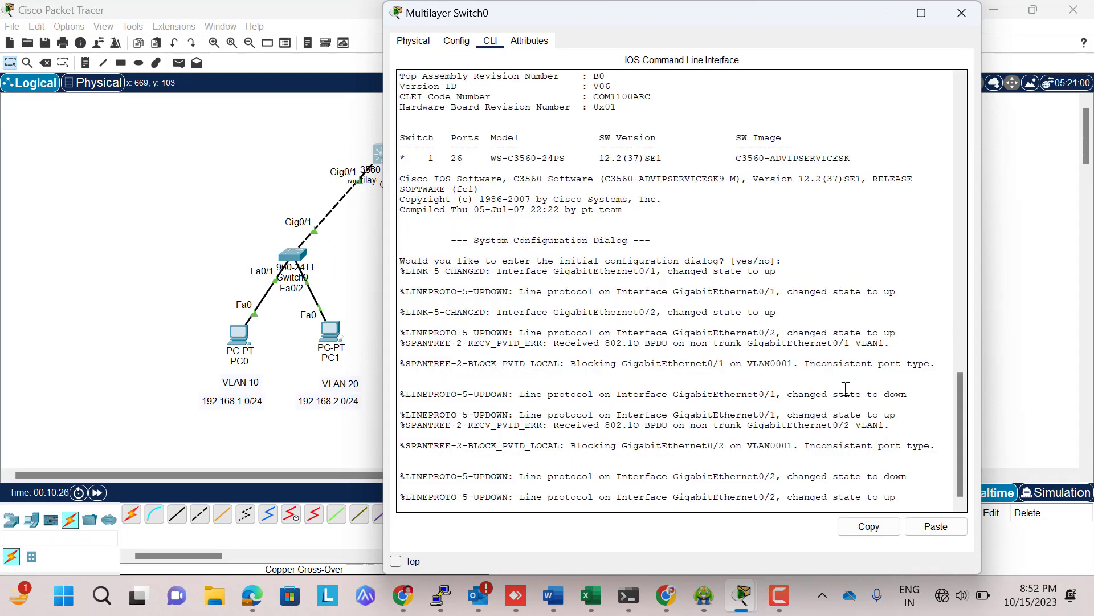
key("Return")
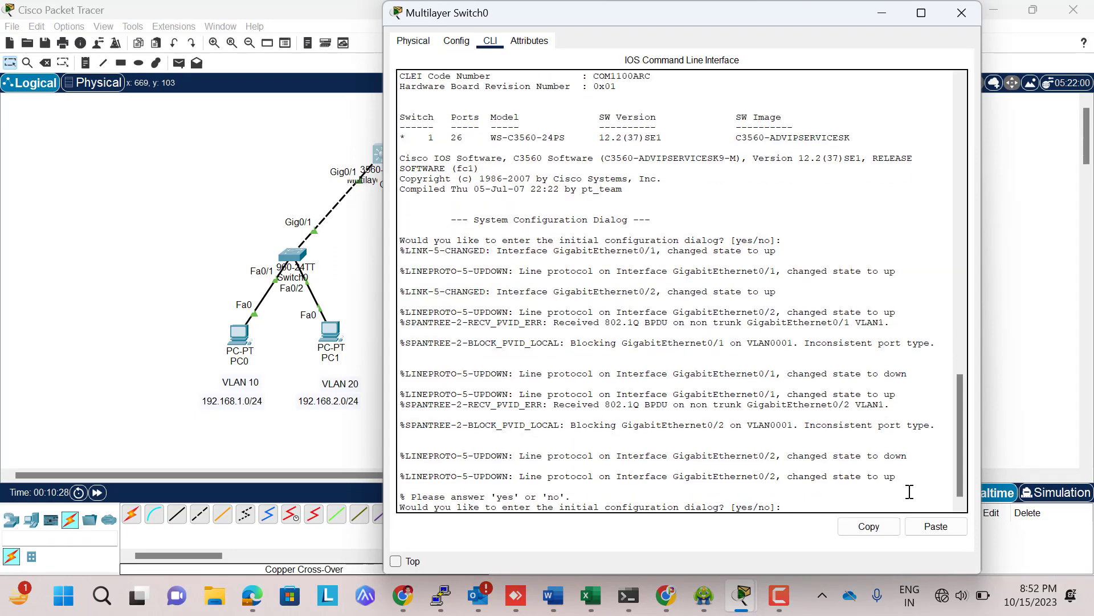
type("no")
key("Return")
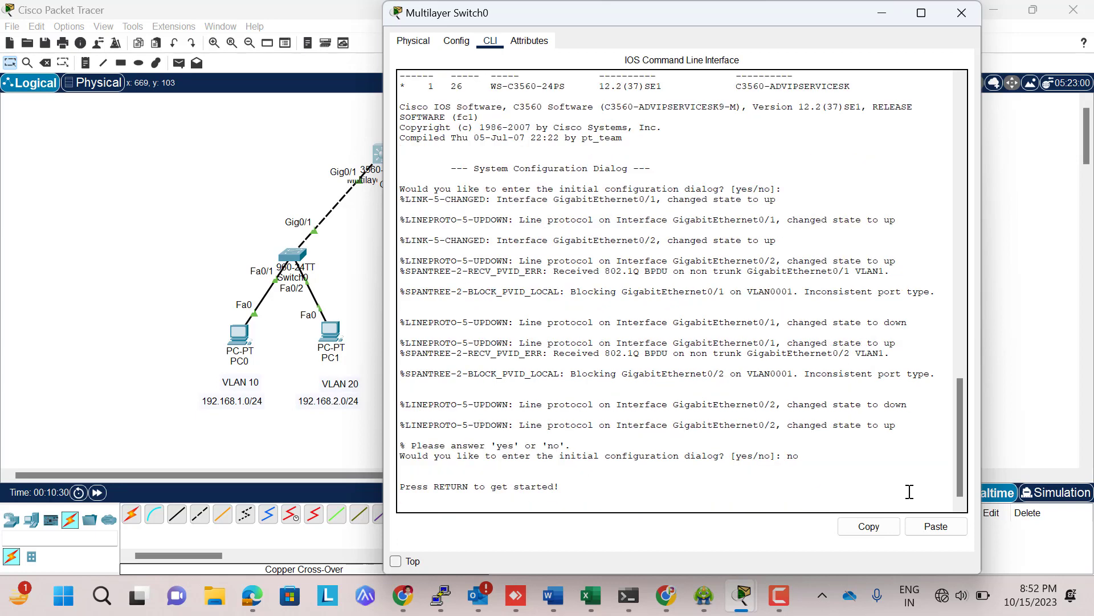
key("Return")
Enter global configuration mode on Multilayer Switch0 and set its hostname to SWL3
type("en")
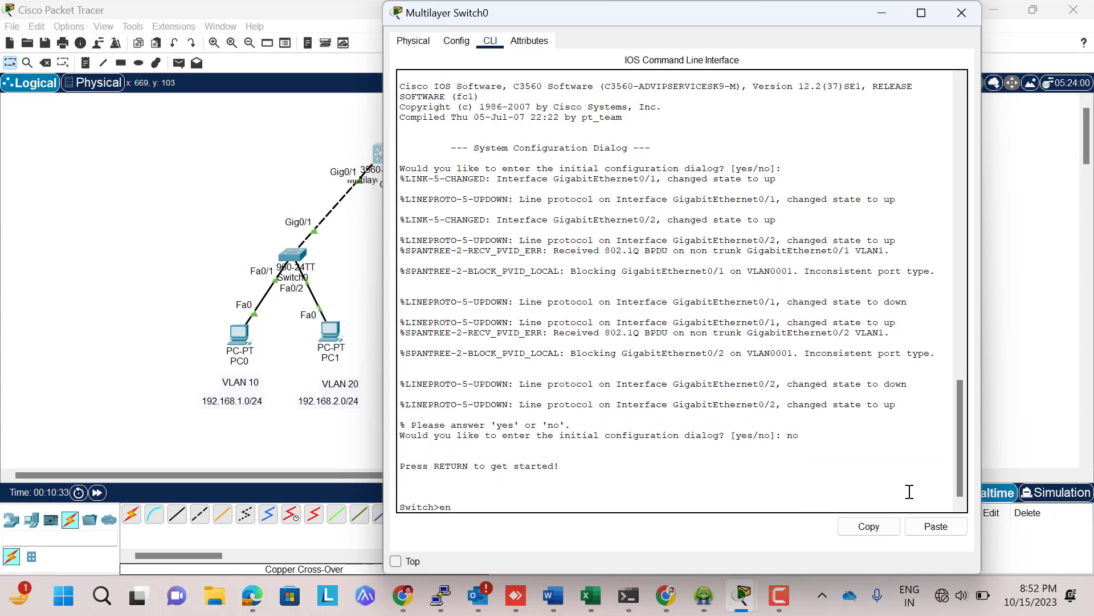
key("Return")
type("confi")
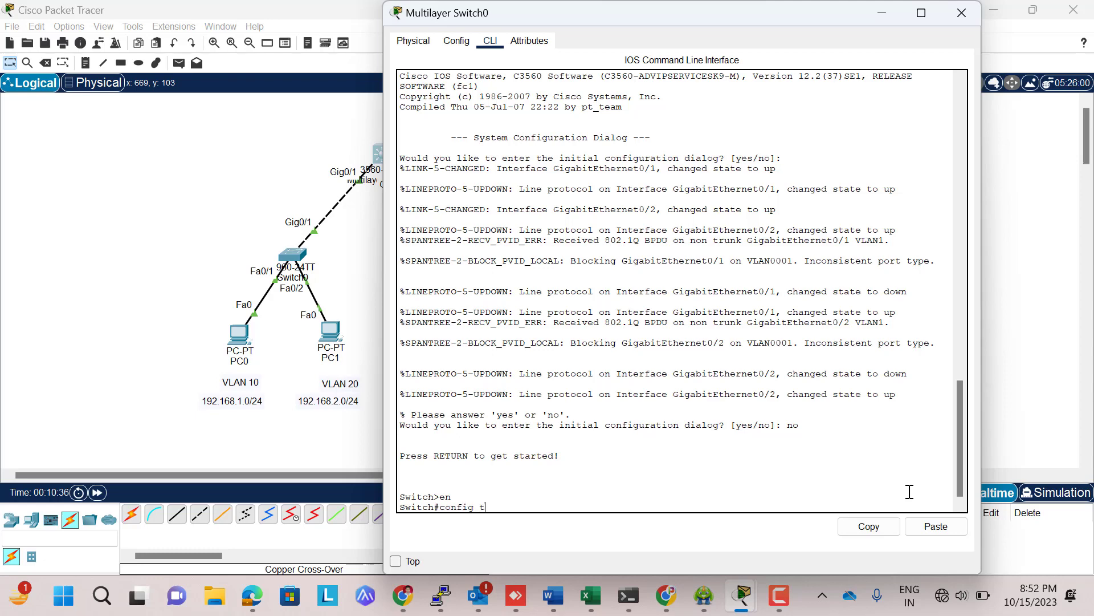
type("g t")
key("Return")
type("hos")
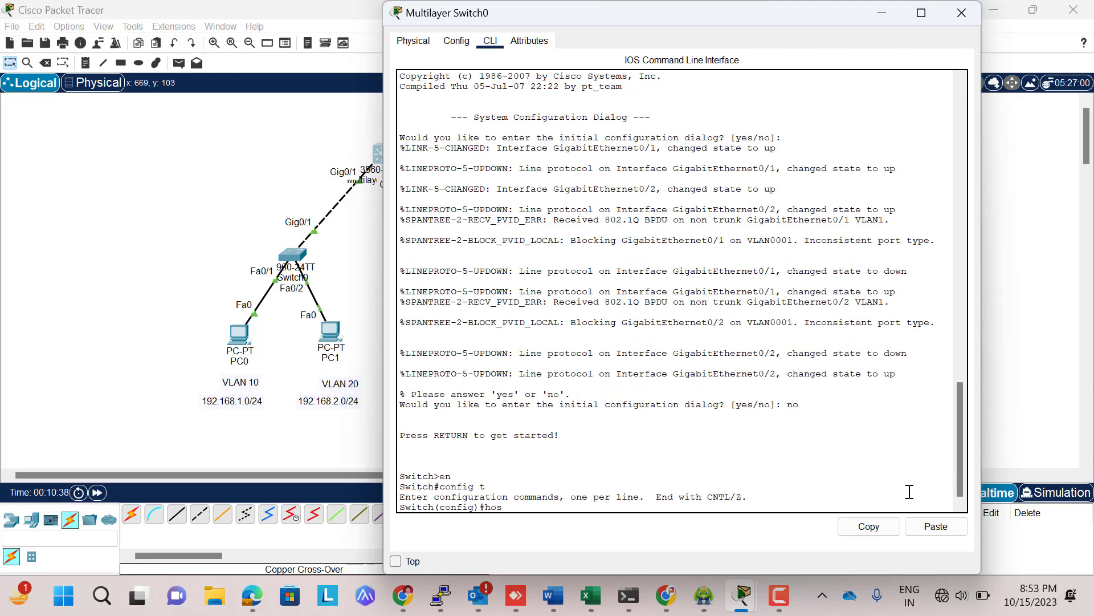
key("Tab")
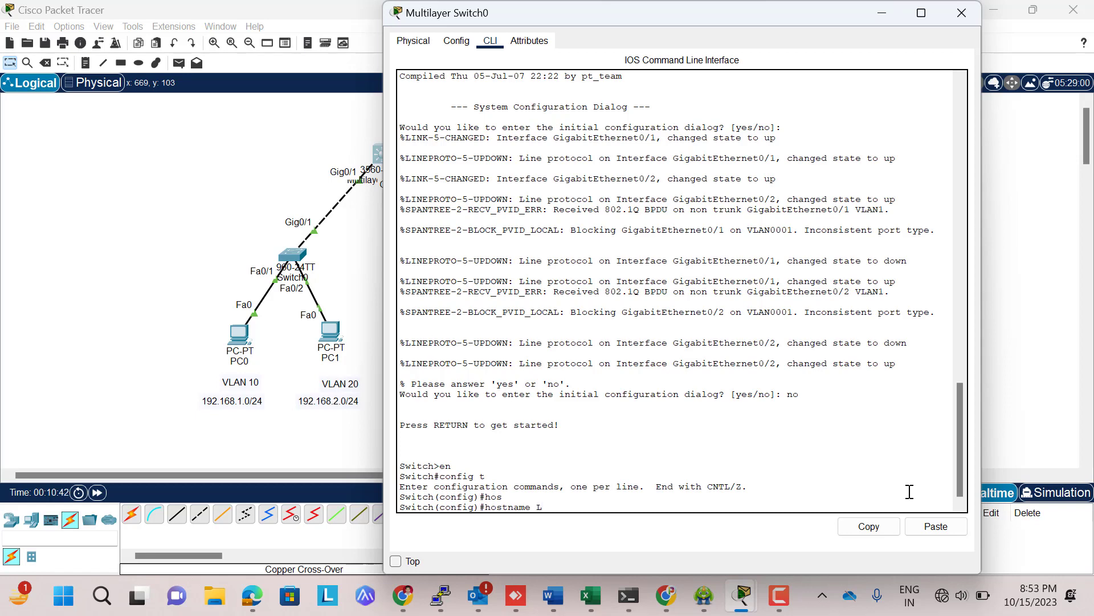
type("SWL3")
key("Return")
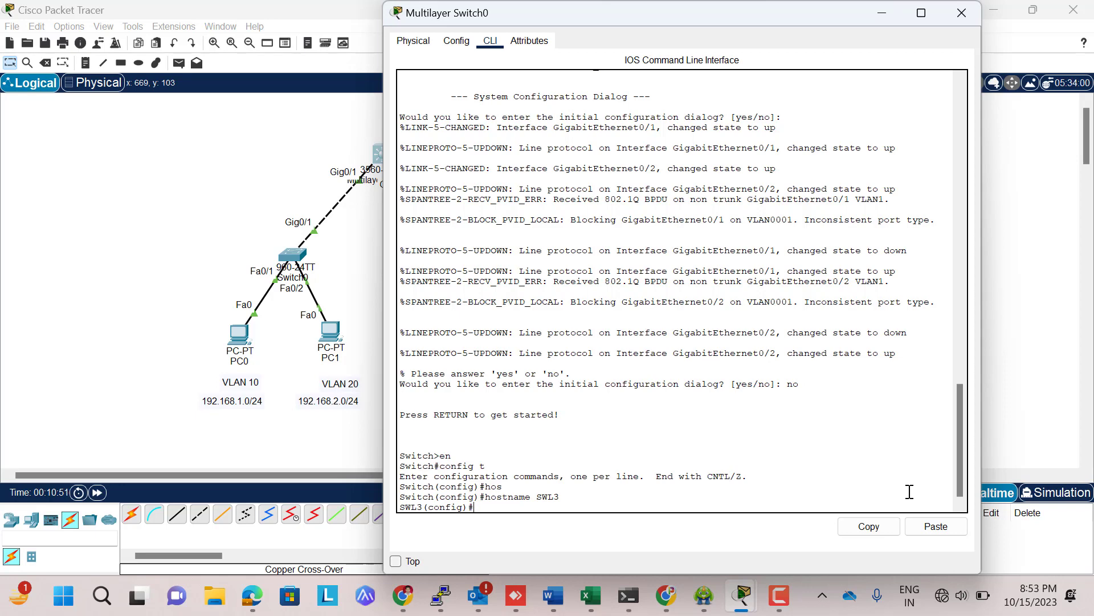
Create VLANs 10, 20, 30 and 40 on SWL3, and return to global configuration mode
type("vlan 10")
key("Return")
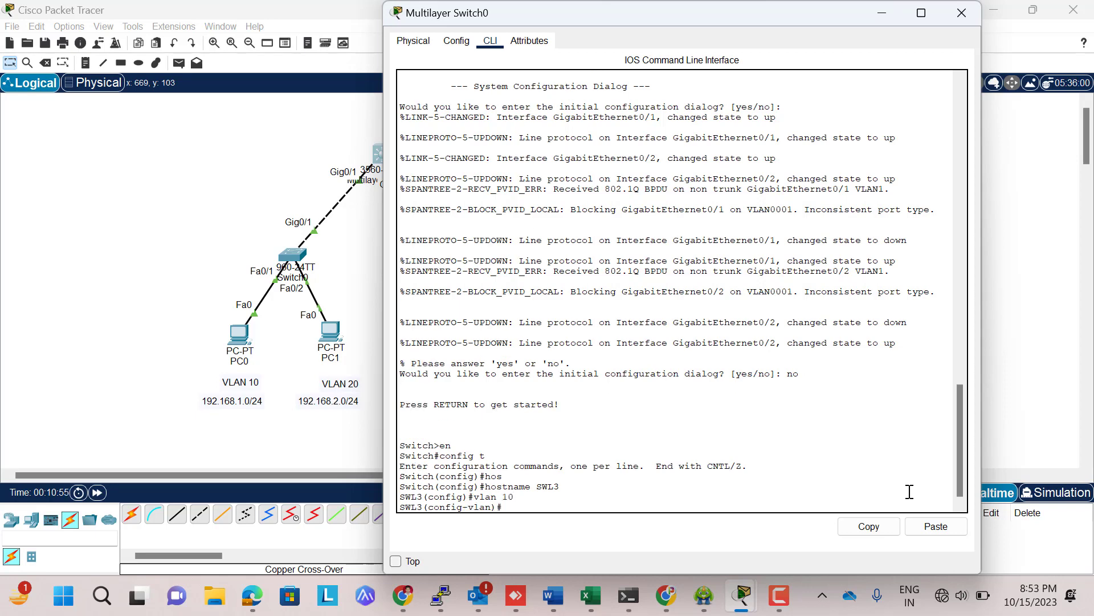
type("vlan 20")
key("Return")
type("vla")
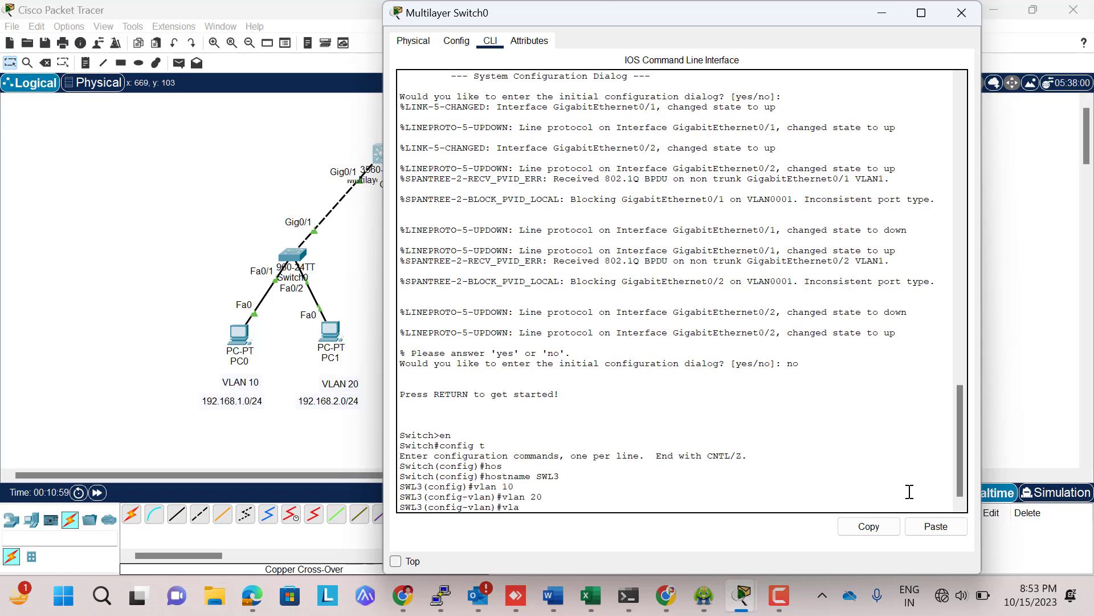
type("n 30")
key("Return")
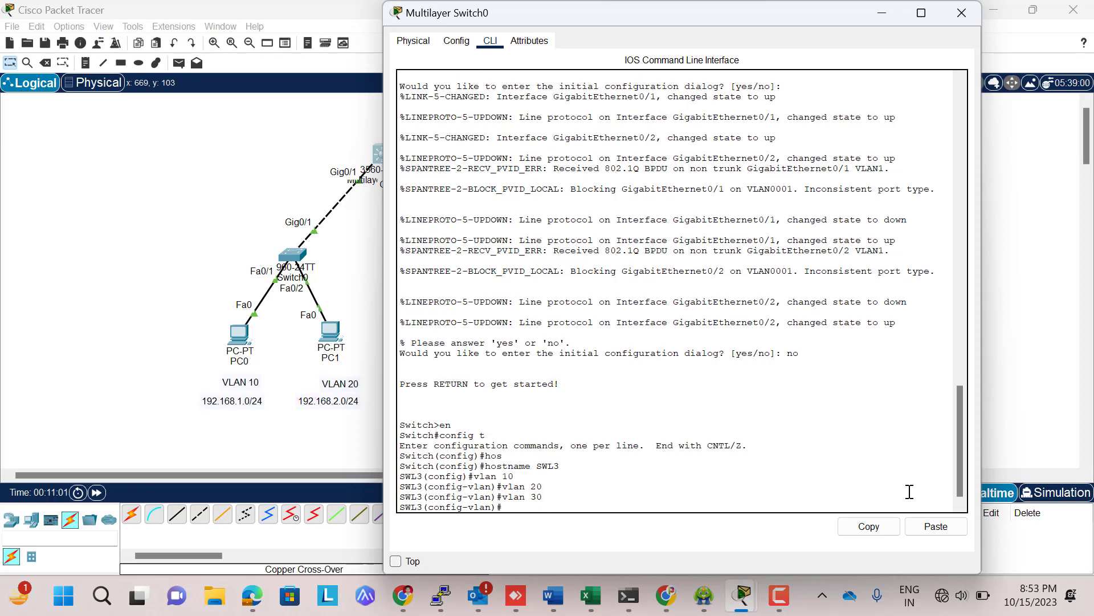
type("vlan 40")
key("Return")
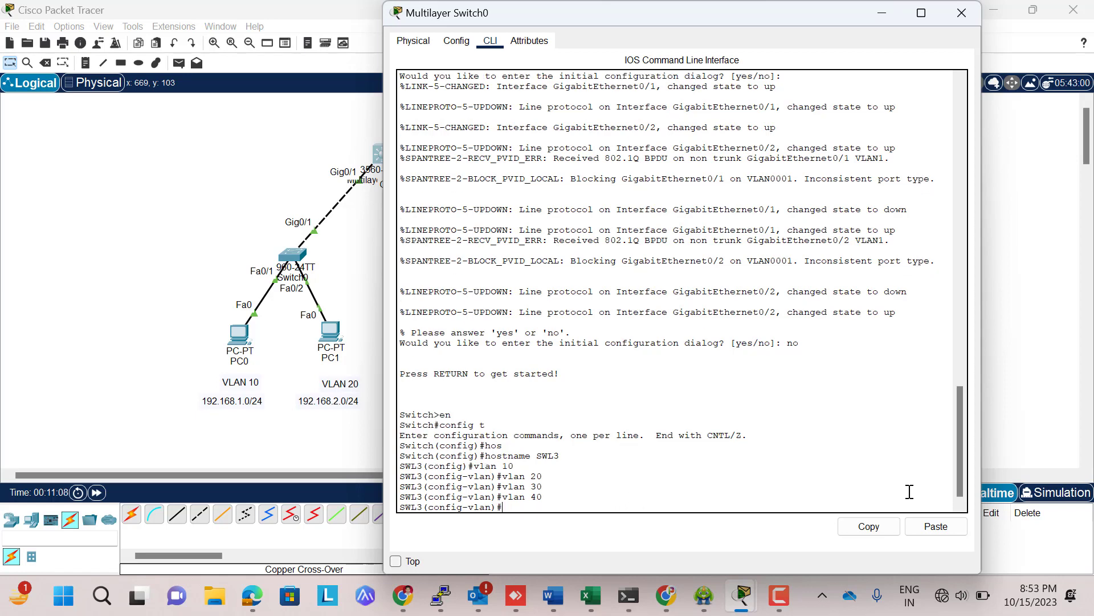
type("exit")
key("Return")
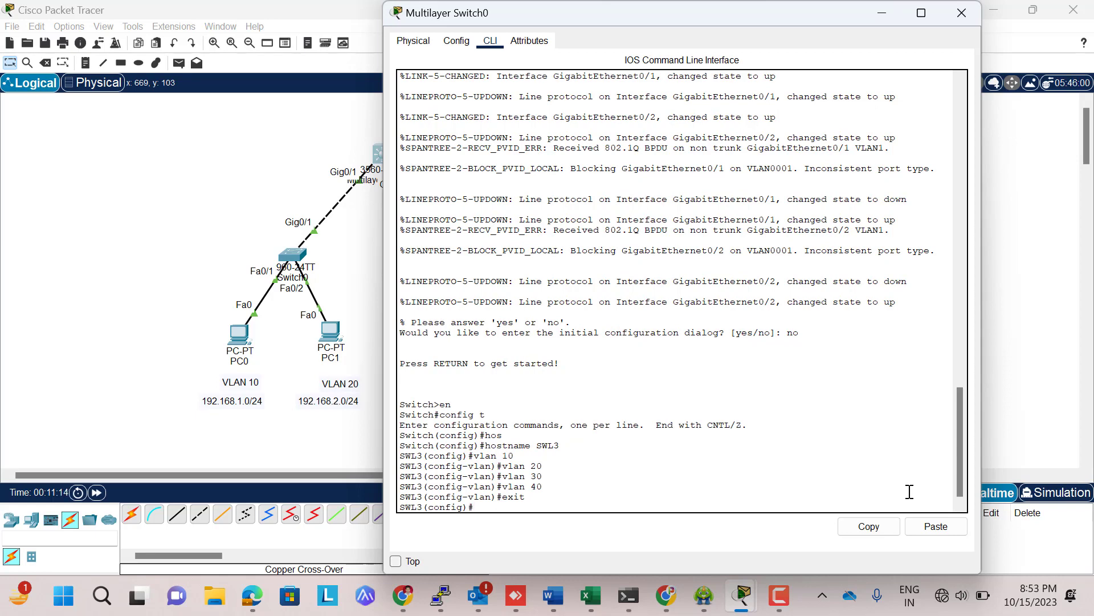
Create the VLAN 10 interface on SWL3 with IP address 192.168.1.1 and mask 255.255.255.0, and return to global configuration mode
type("int")
key("Tab")
type("vlan")
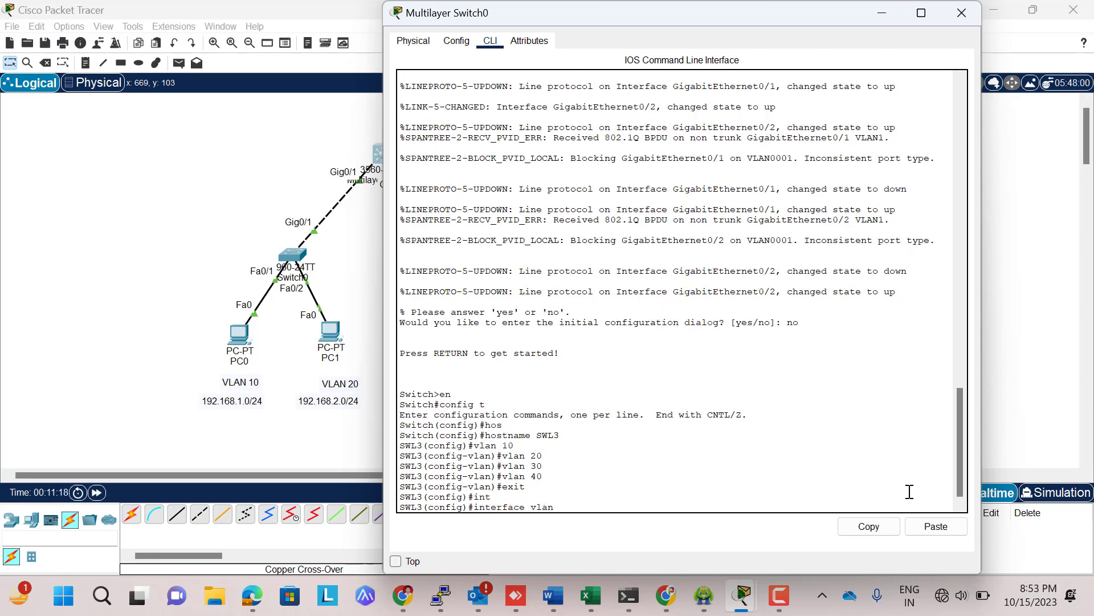
type(" 10")
key("Return")
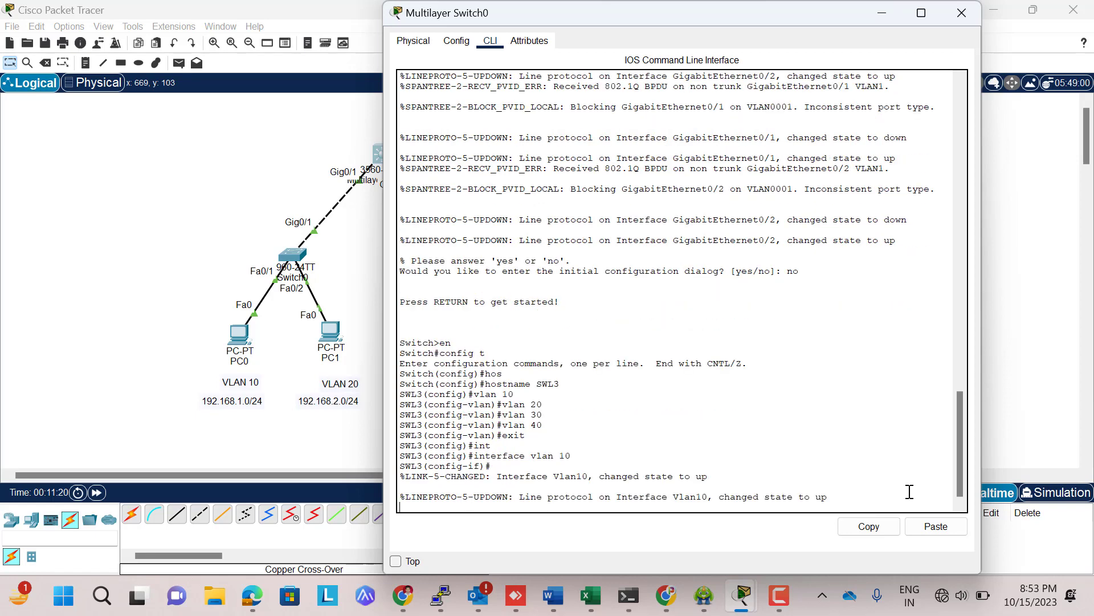
type("ip ")
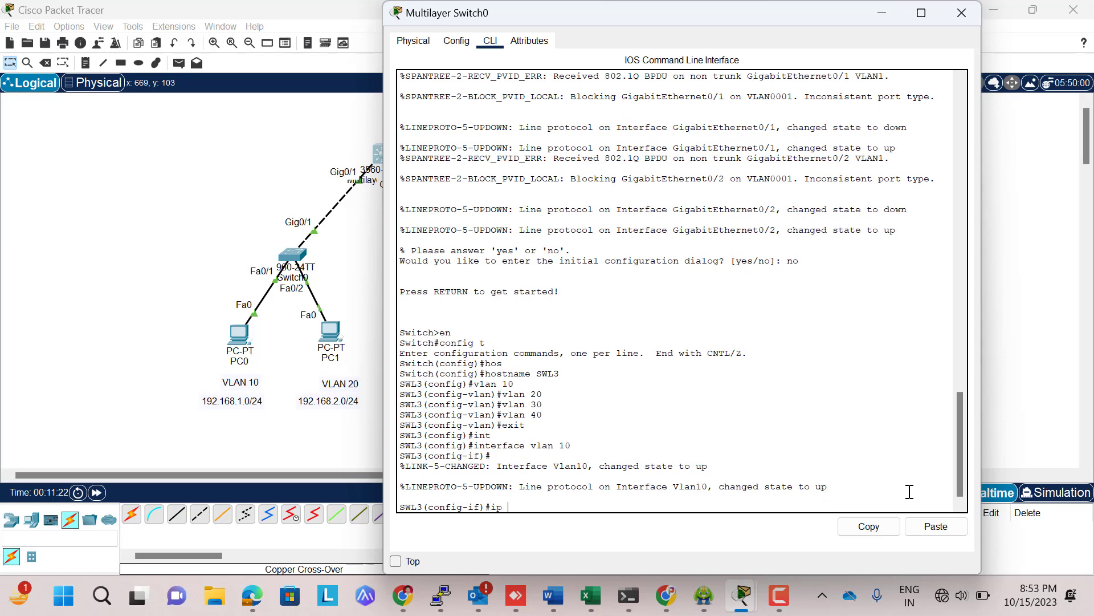
type("address")
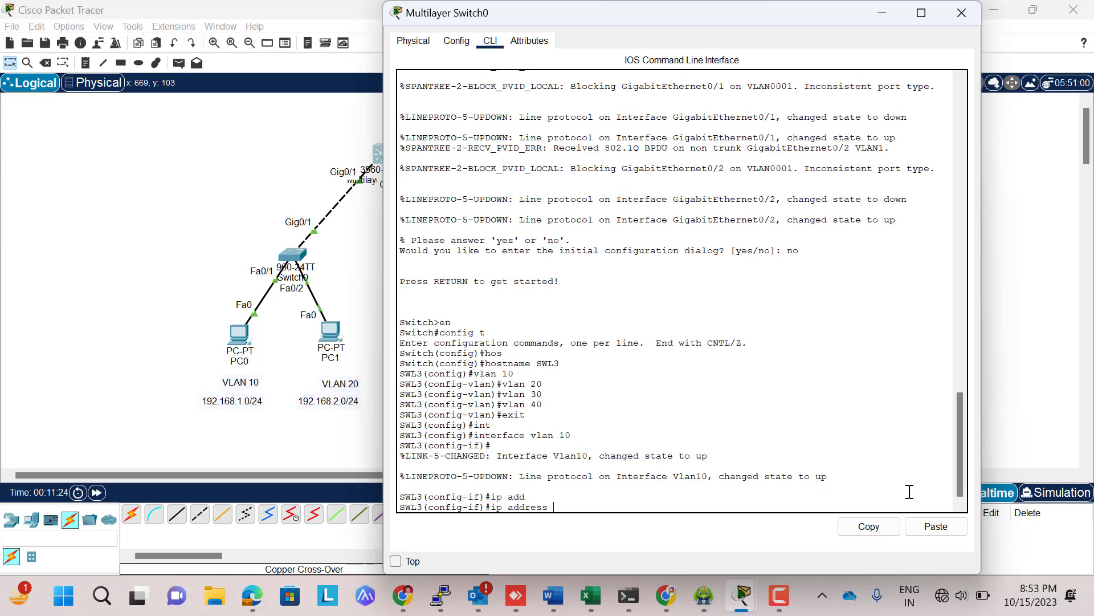
type("192.168.1.1 255.255.255.0")
key("Return")
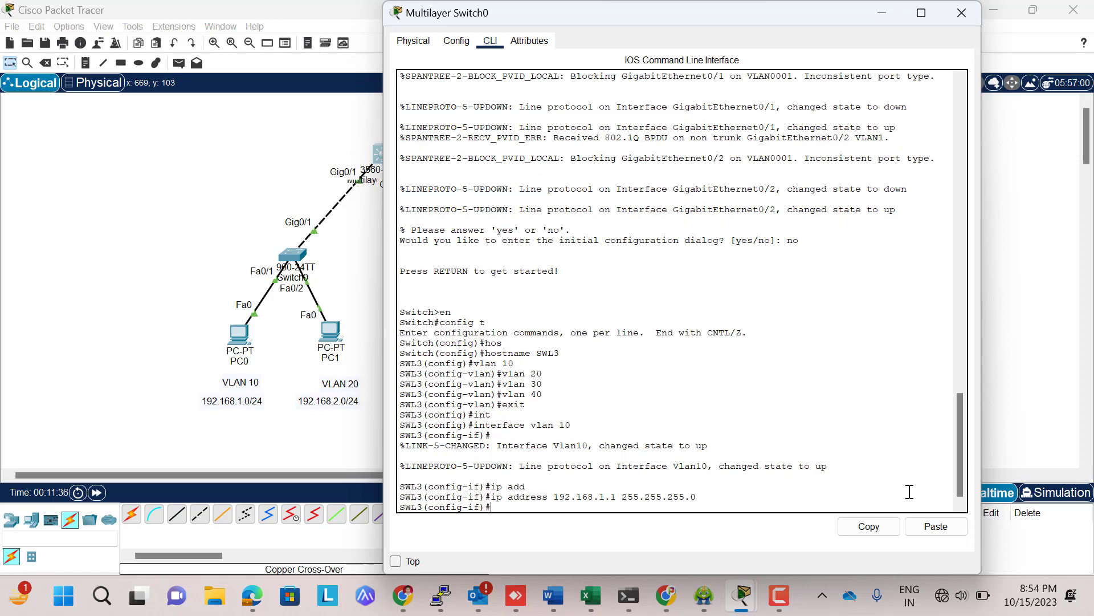
type("exit")
key("Return")
Create the VLAN 20 interface on SWL3 with IP address 192.168.2.1 and mask 255.255.255.0, and leave interface configuration
type("int")
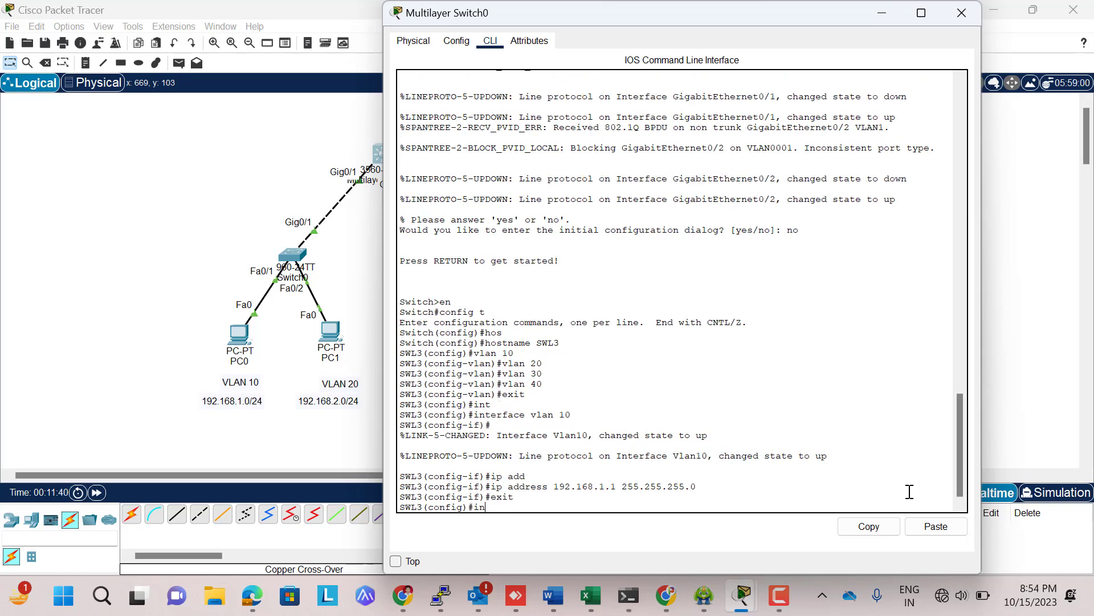
key("Tab")
type("vla")
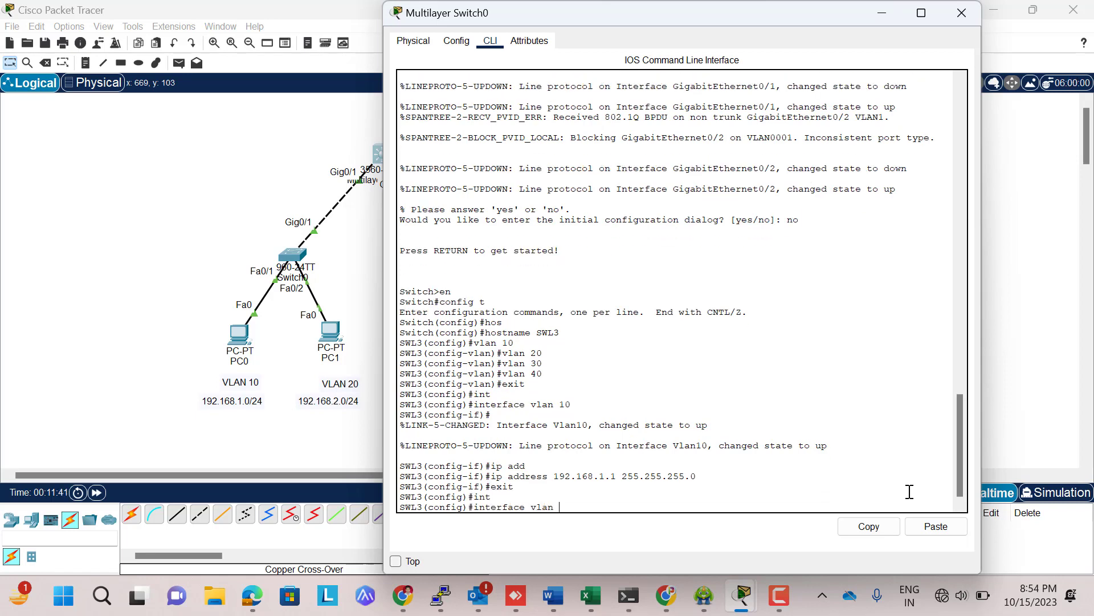
type("n 20")
key("Return")
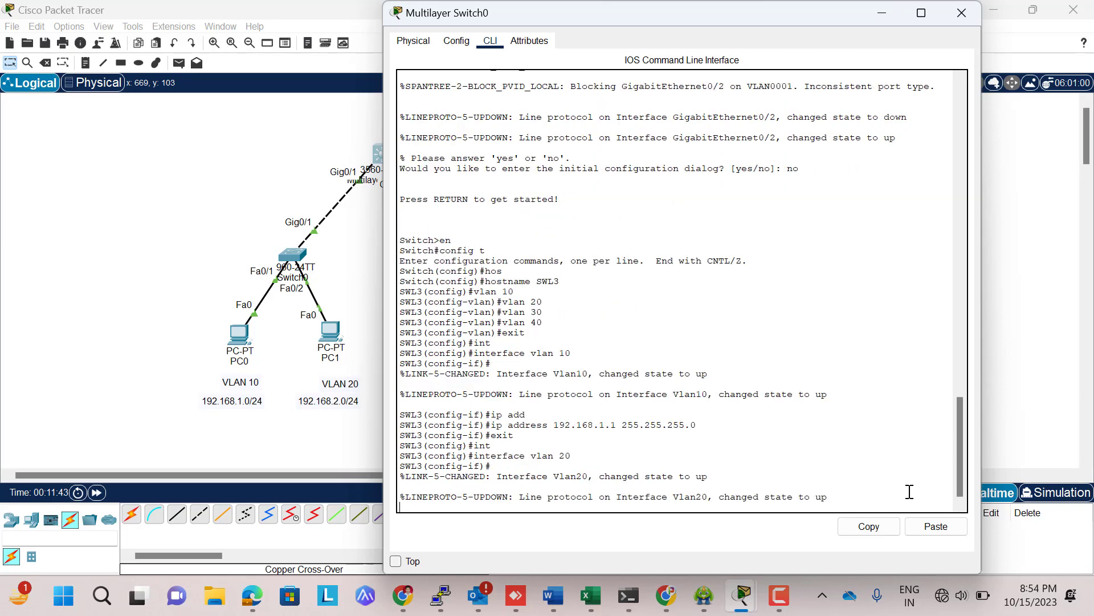
key("Return")
type("ip add")
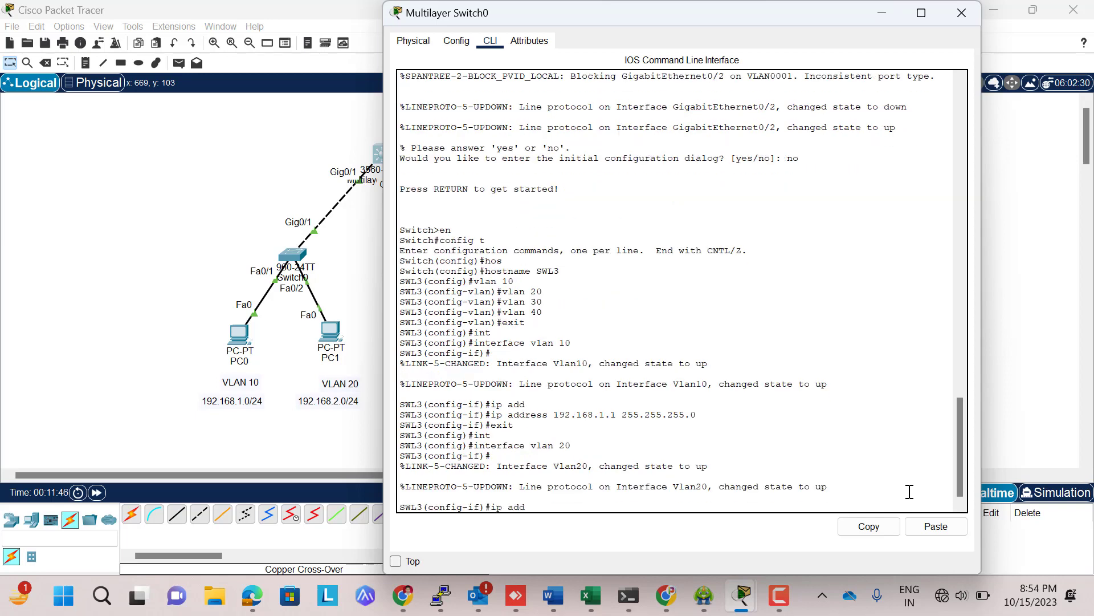
key("Tab")
type("1")
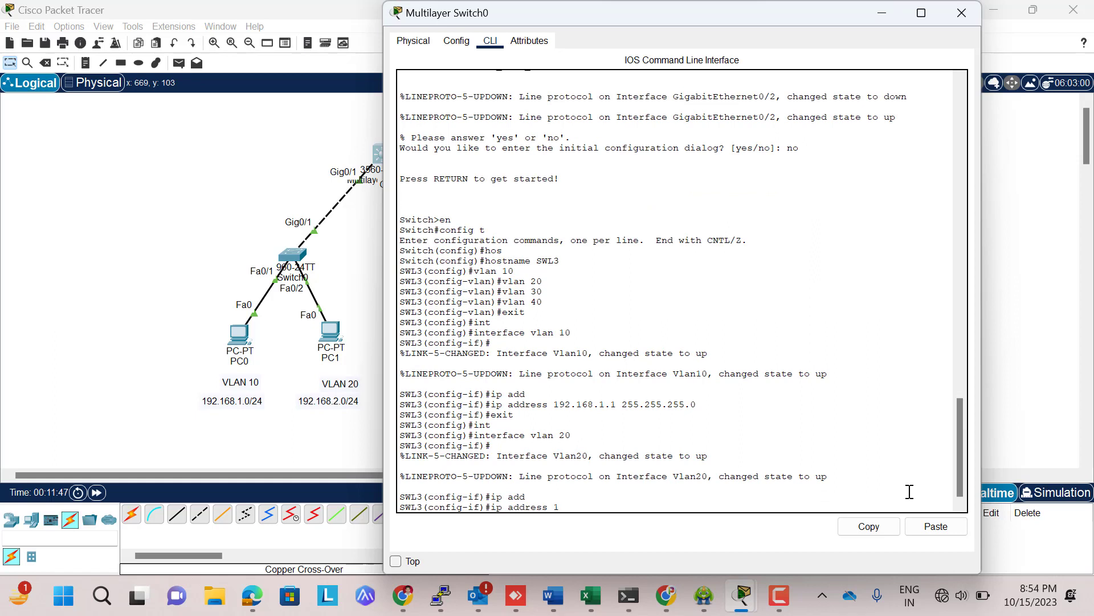
type("92.168.2.1 255.255.255.0")
key("Return")
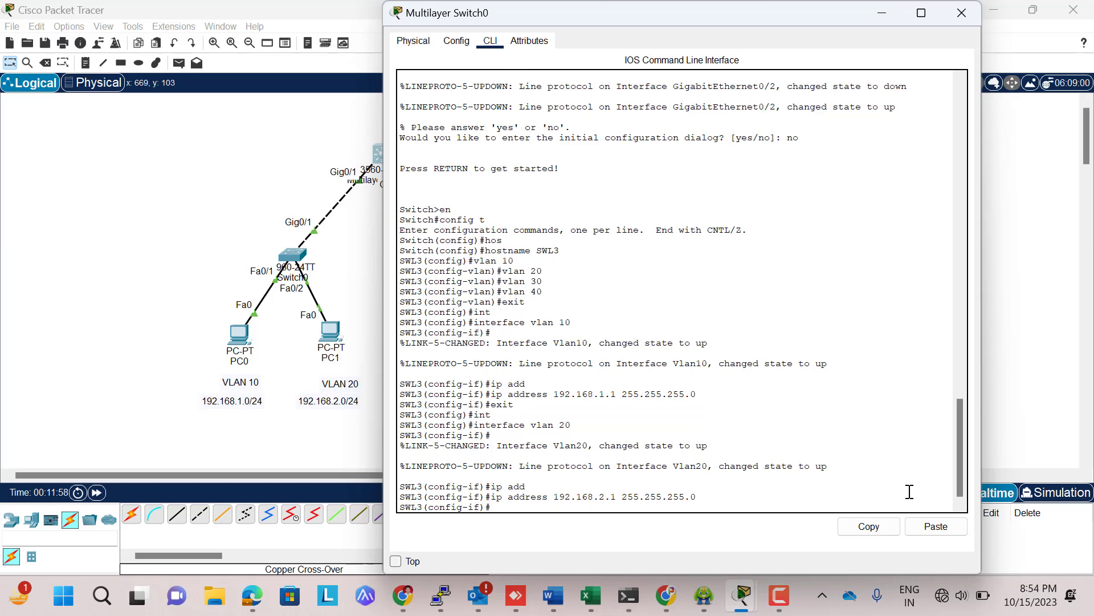
type("exit")
key("Return")
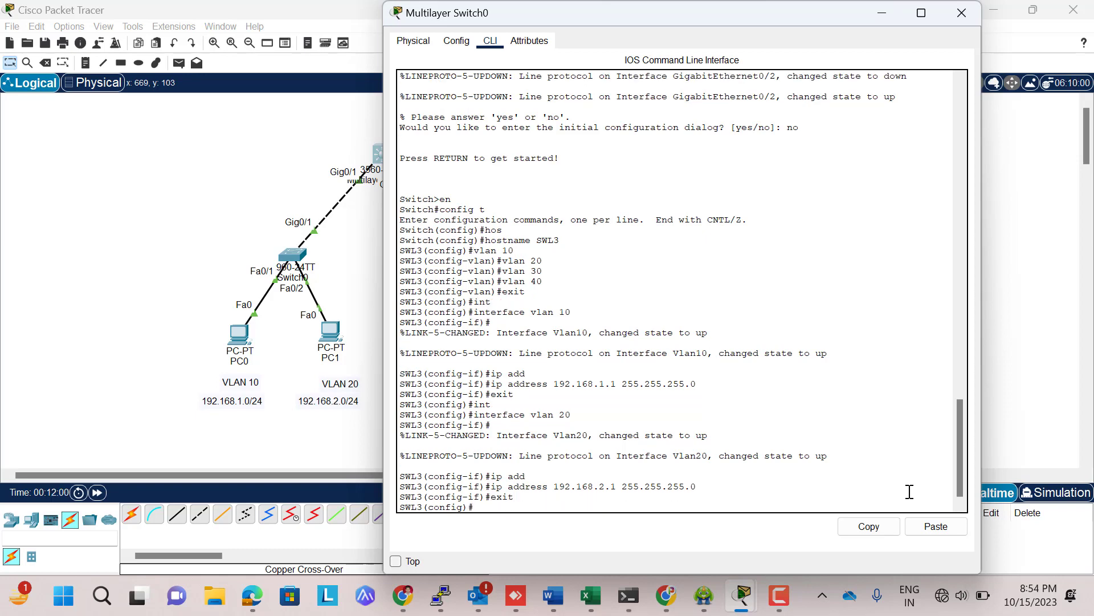
Create the VLAN 30 interface on SWL3 with IP address 192.168.3.1 and mask 255.255.255.0, and leave interface configuration
type("int")
key("Tab")
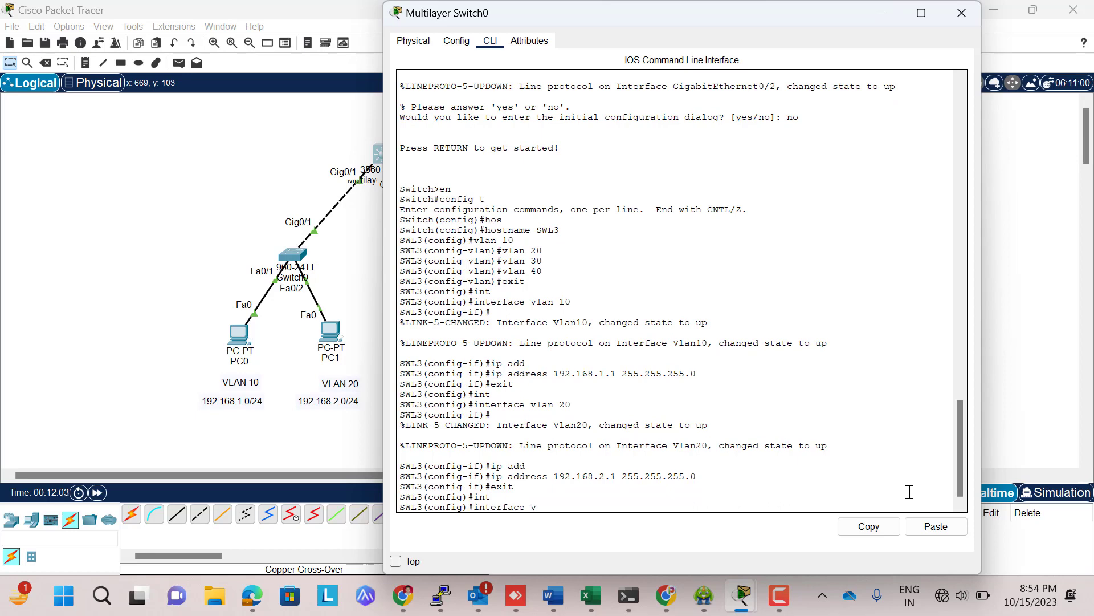
type("vlan 30")
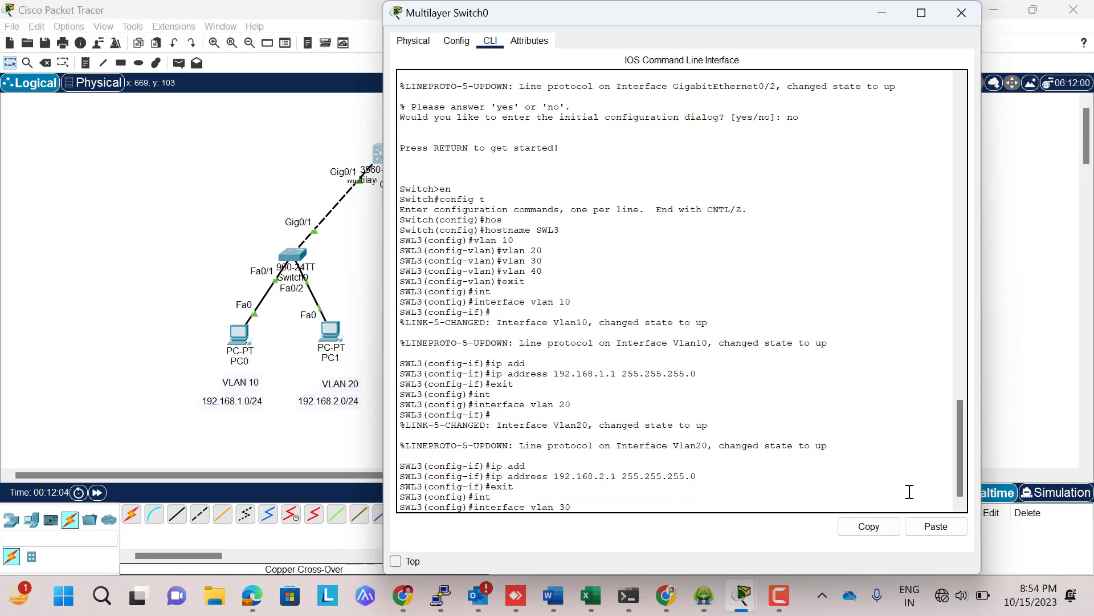
key("Return")
key("Return")
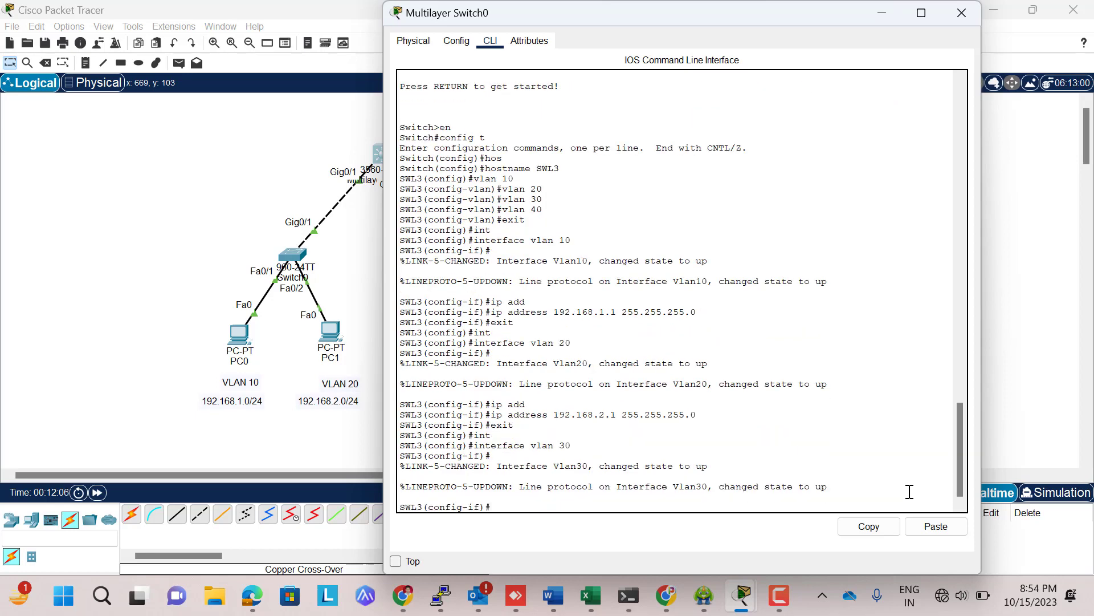
type("ip add")
key("Tab")
type("192")
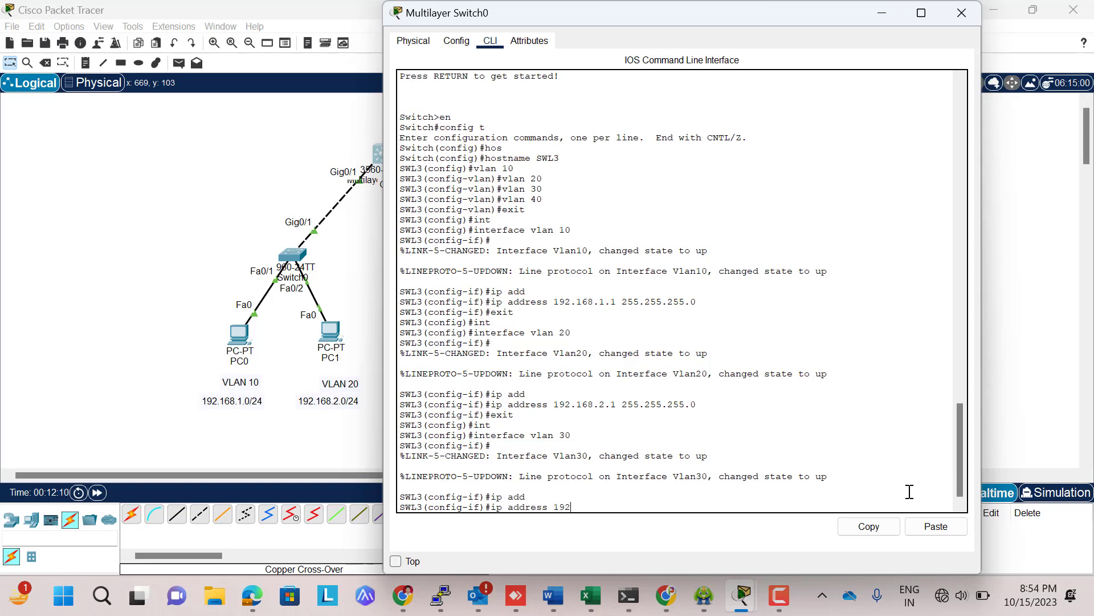
type(".168.3.1 255.255.255.0")
key("Return")
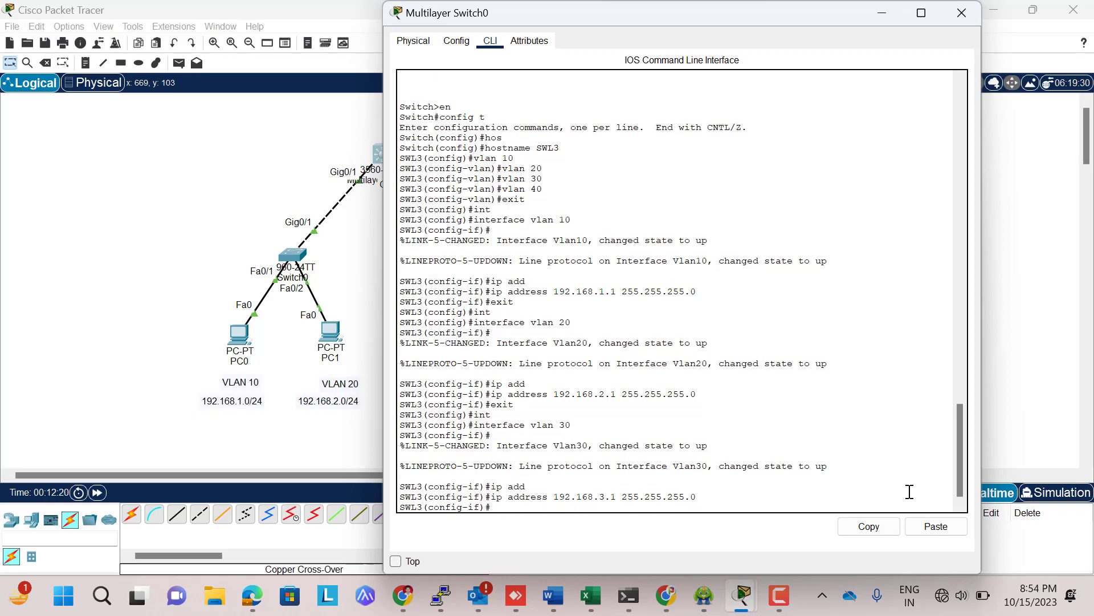
type("exit")
key("Return")
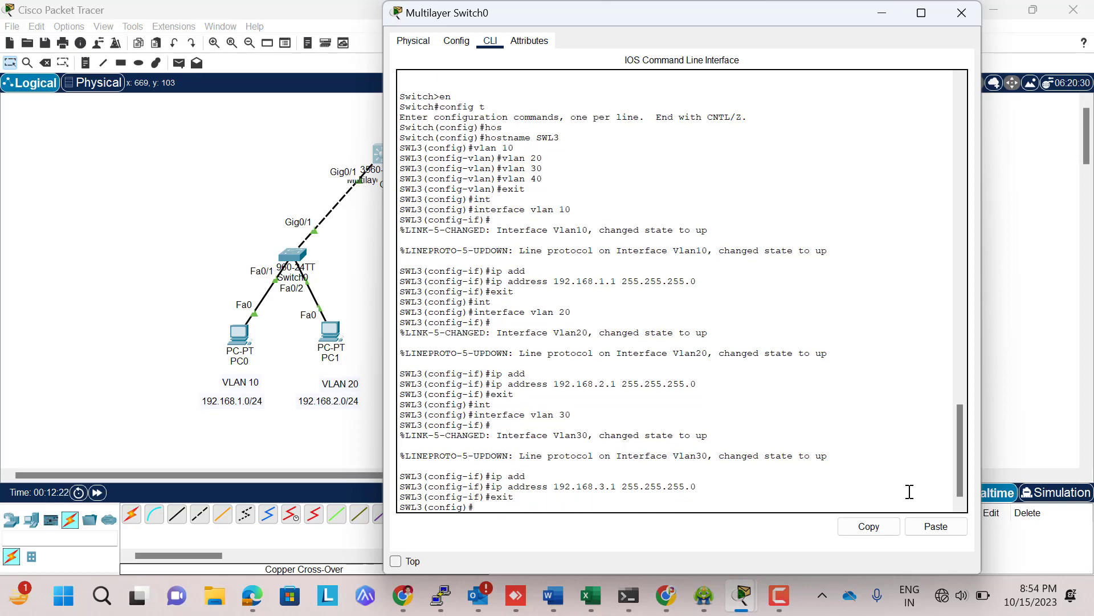
Create the VLAN 40 interface on SWL3 with IP address 192.168.4.1 and mask 255.255.255.0, and leave interface configuration
type("int")
key("Tab")
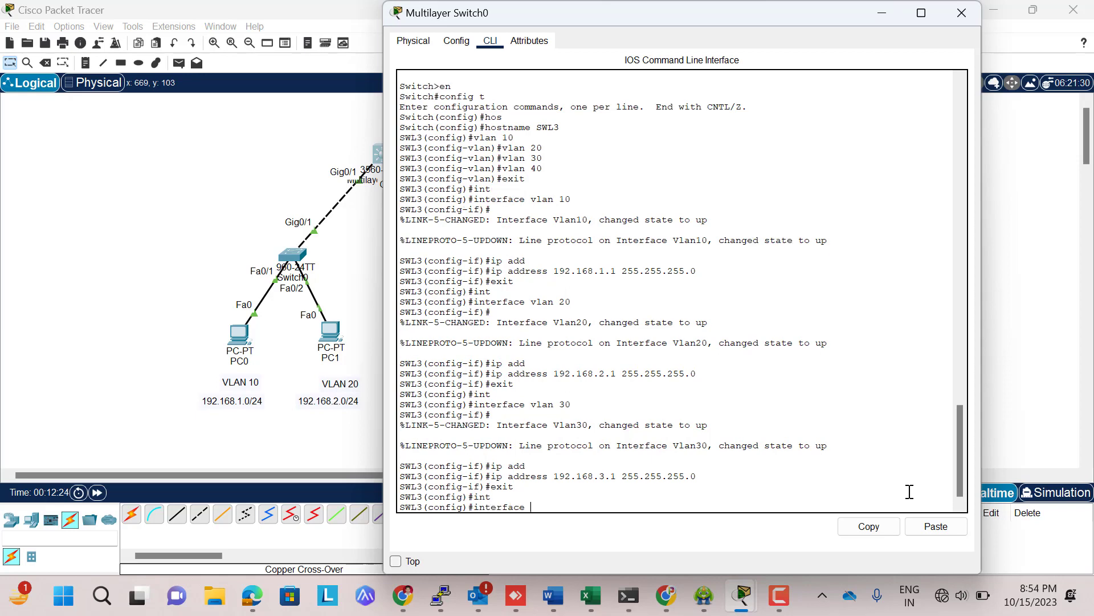
type("vlan 409")
key("BackSpace")
key("Return")
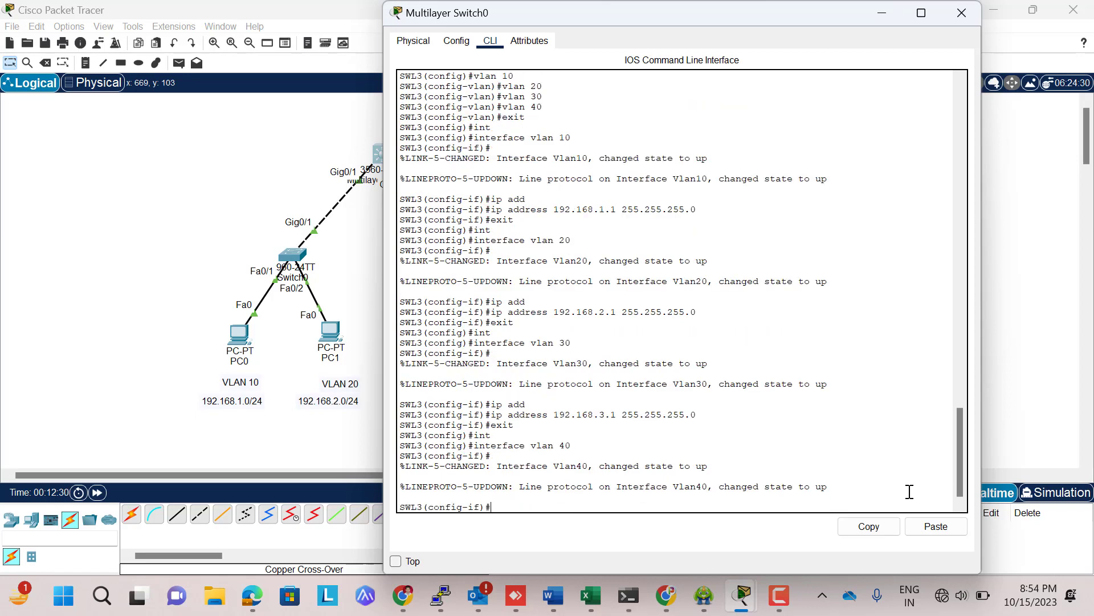
type("ip add")
key("Tab")
type("192")
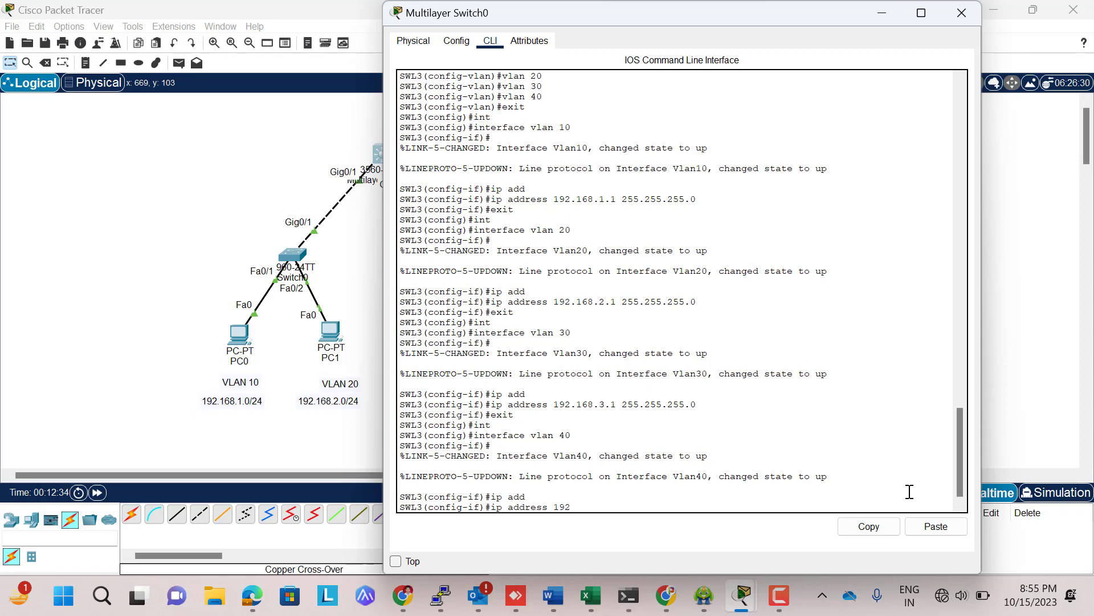
type(".168.4.1 255.255.255.0")
key("Return")
type("exit")
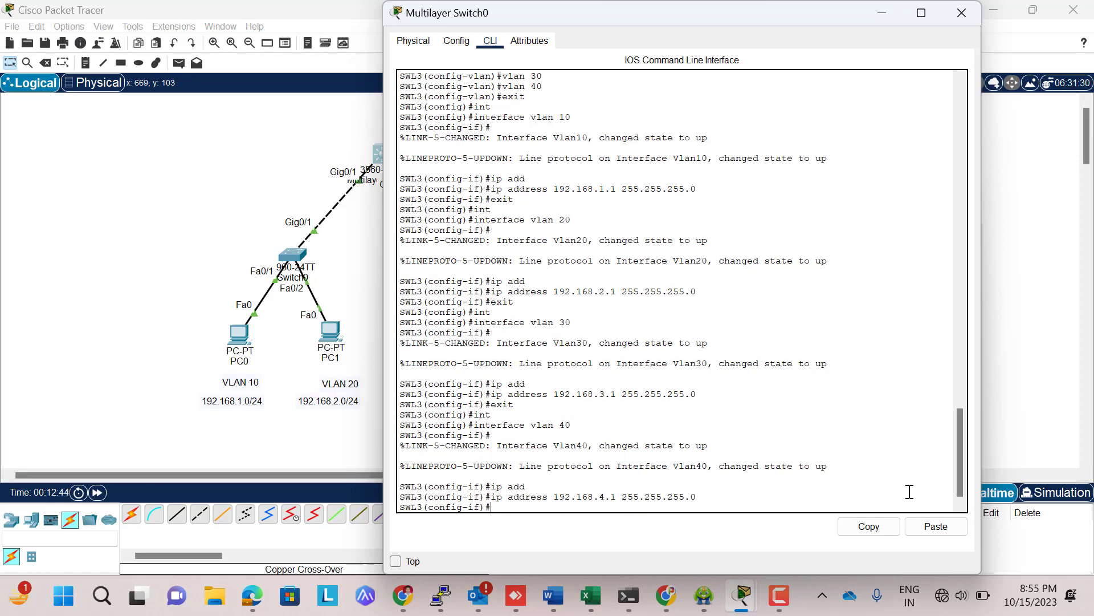
key("Return")
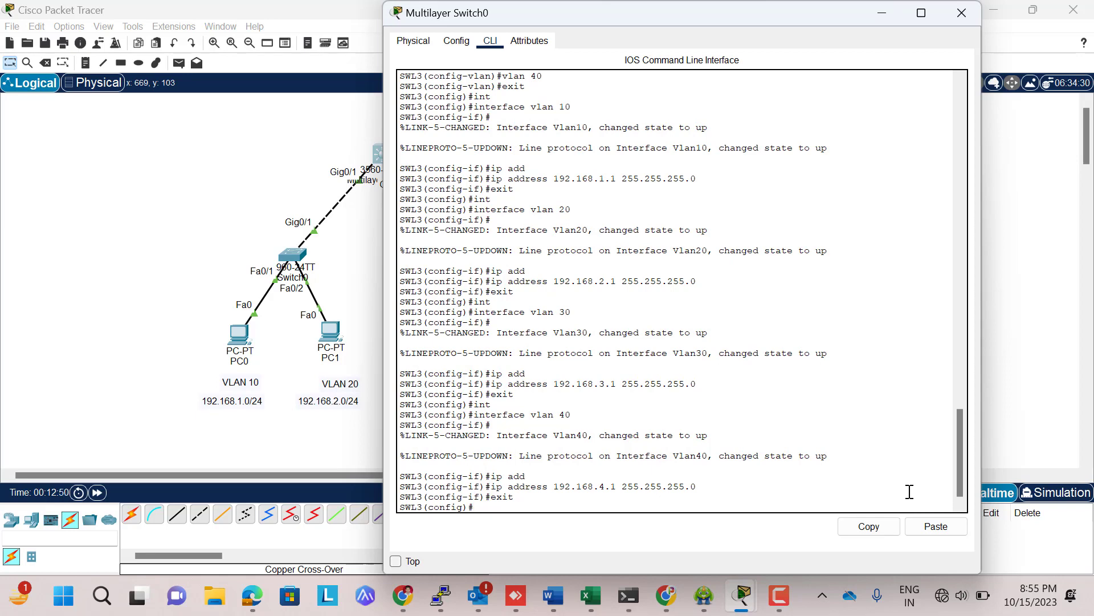
Try to set the GigabitEthernet 0/1-2 interface range on SWL3 to switchport trunk mode
type("int")
key("Tab")
type("ran")
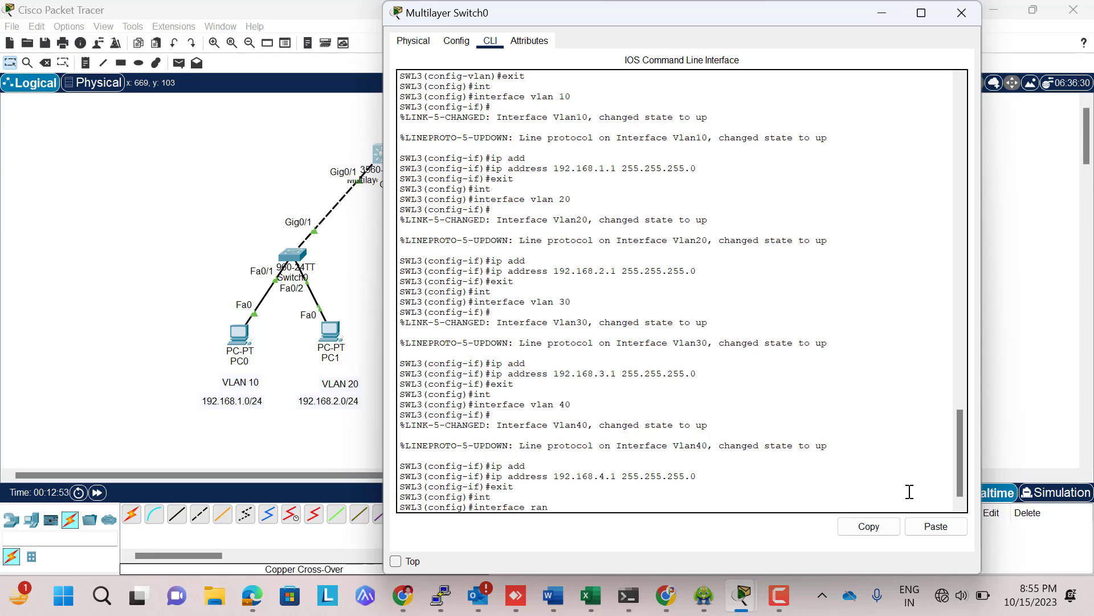
type("ge gig")
key("Tab")
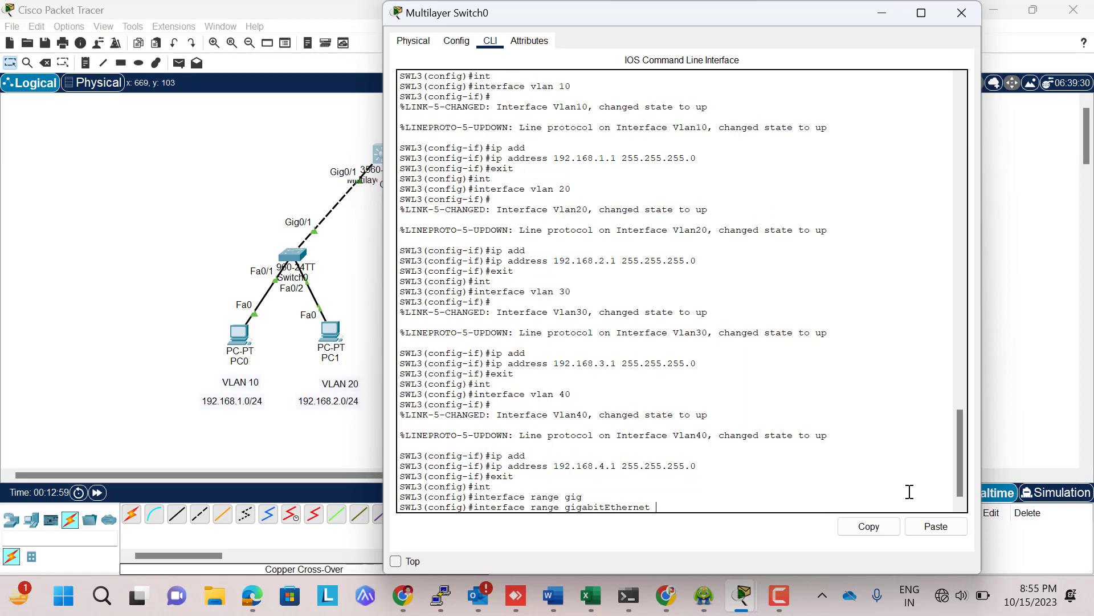
type("0/1-2")
key("Return")
type("swi")
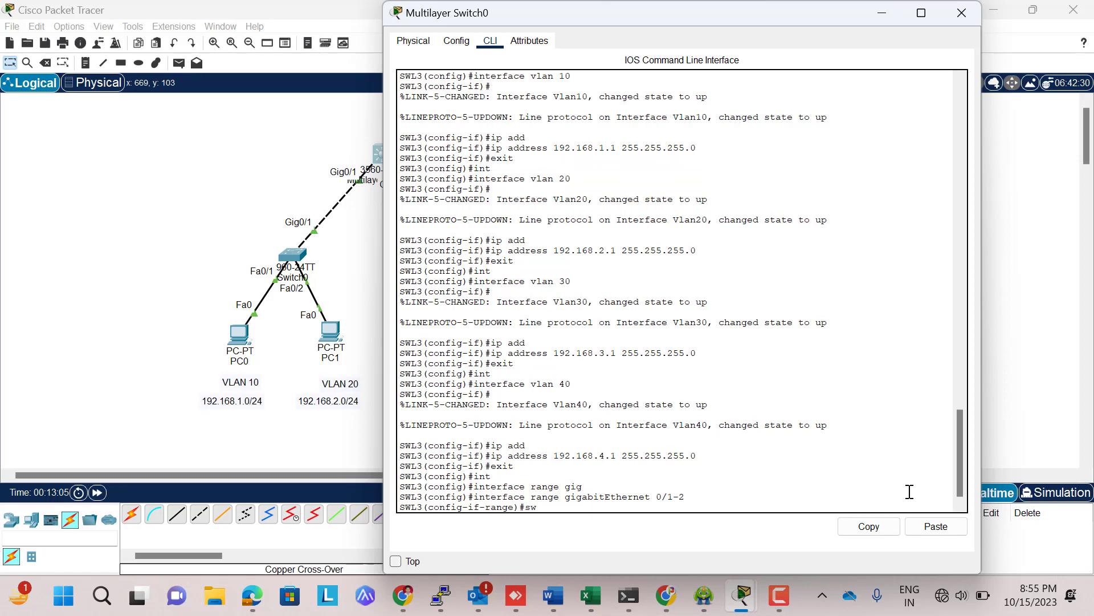
key("Tab")
type("mo")
key("Tab")
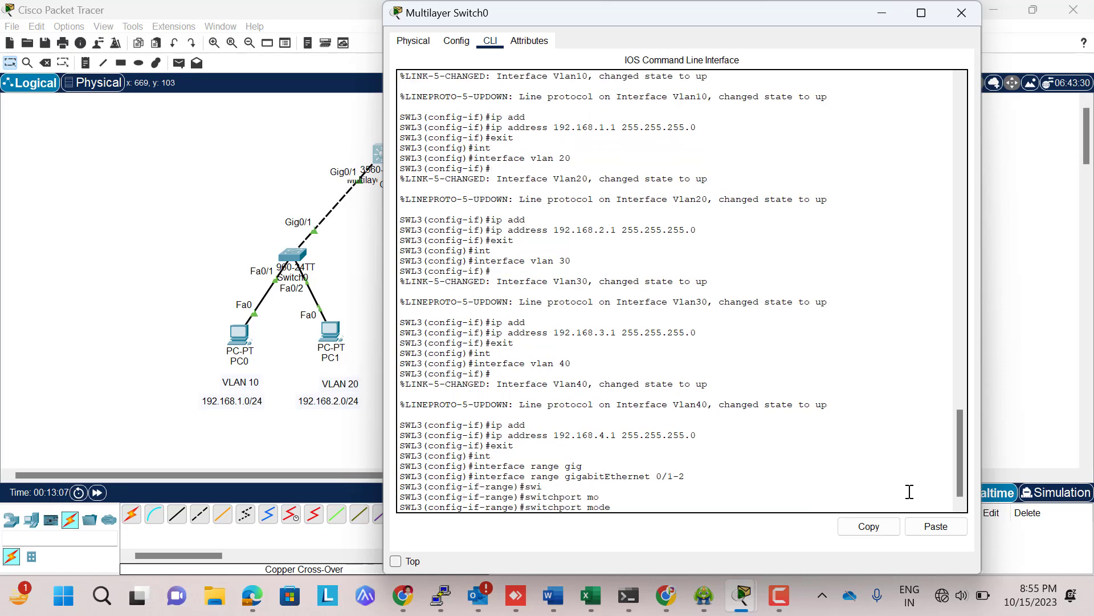
type("tru")
key("Tab")
key("Return")
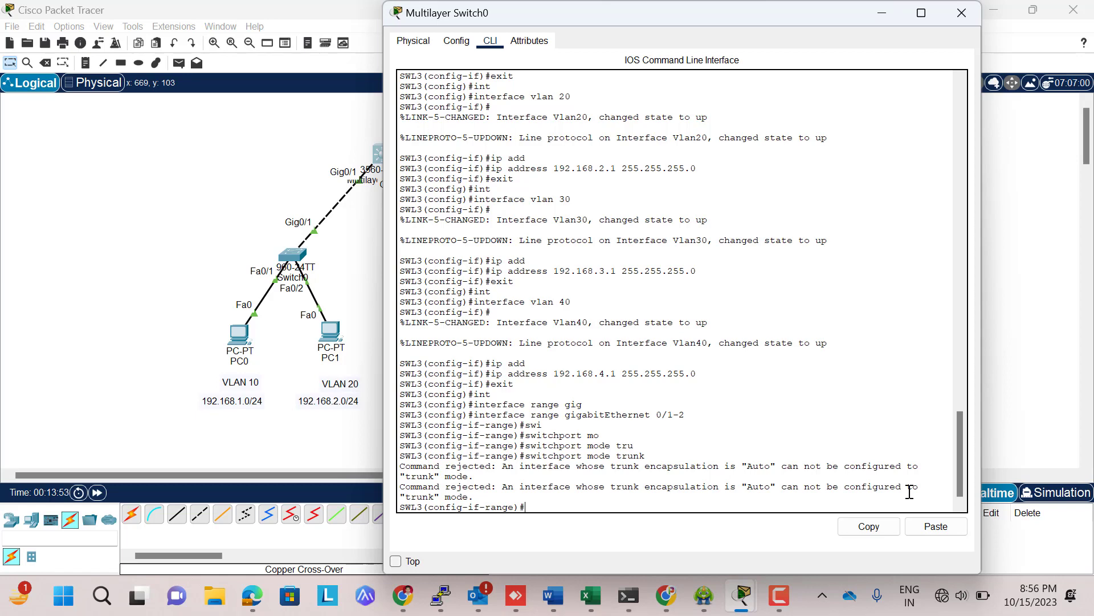
Reselect the GigabitEthernet 0/1-2 interface range on SWL3 and set its switchport mode to access
key("Up")
key("Up")
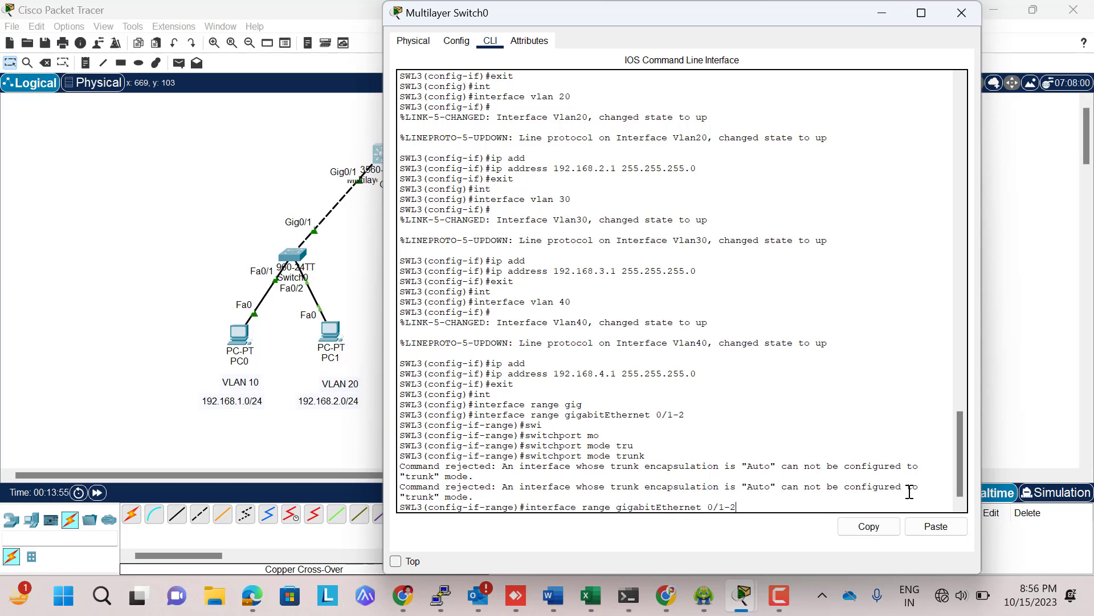
key("Return")
type("sw")
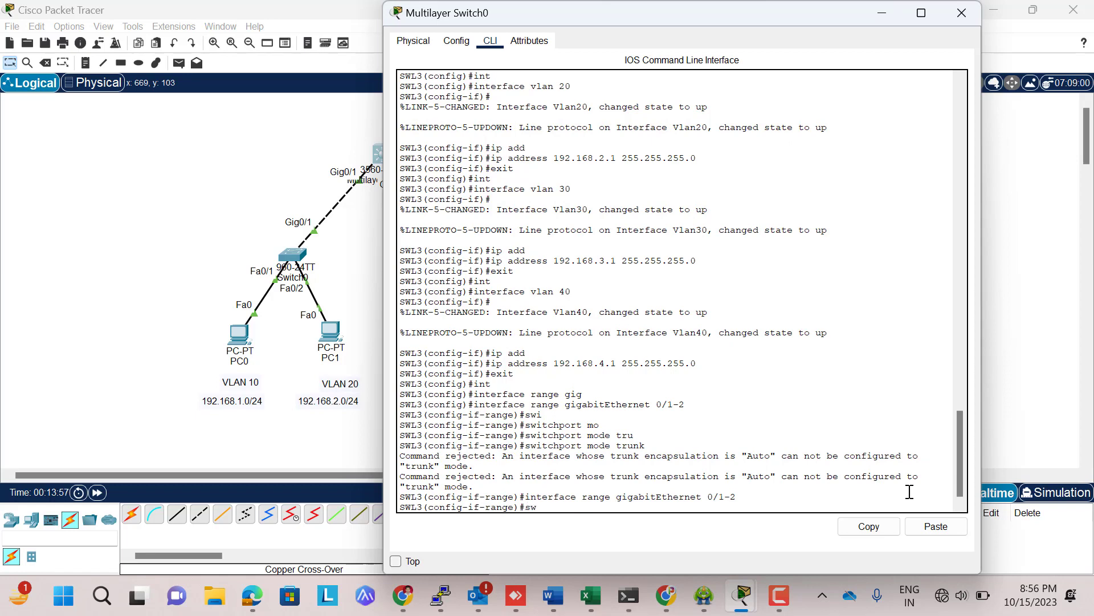
type("i")
key("Tab")
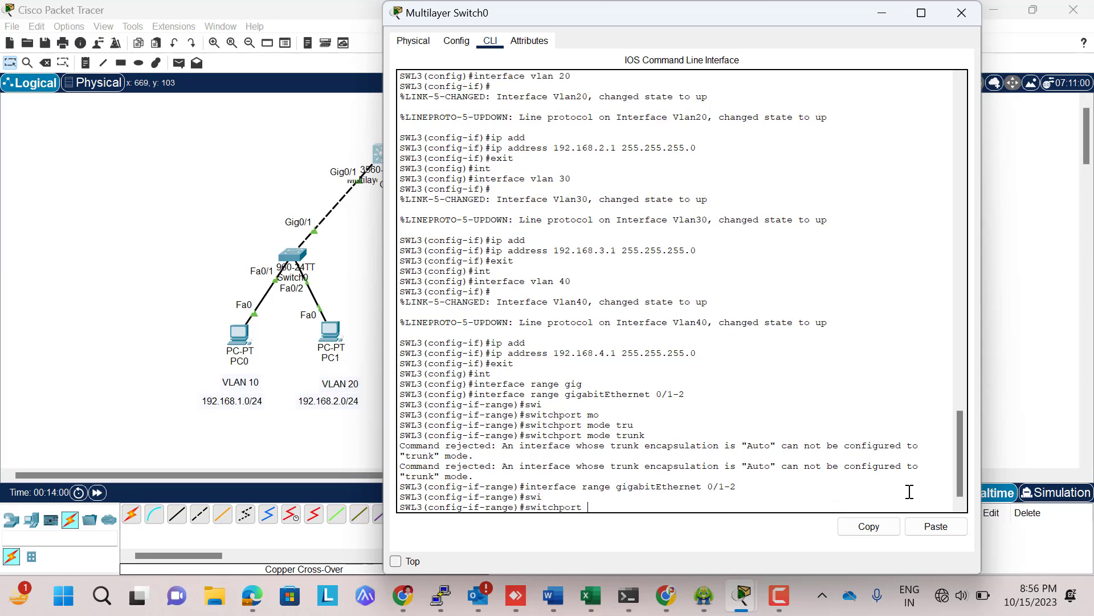
type("mo")
key("Tab")
type("acc")
key("Tab")
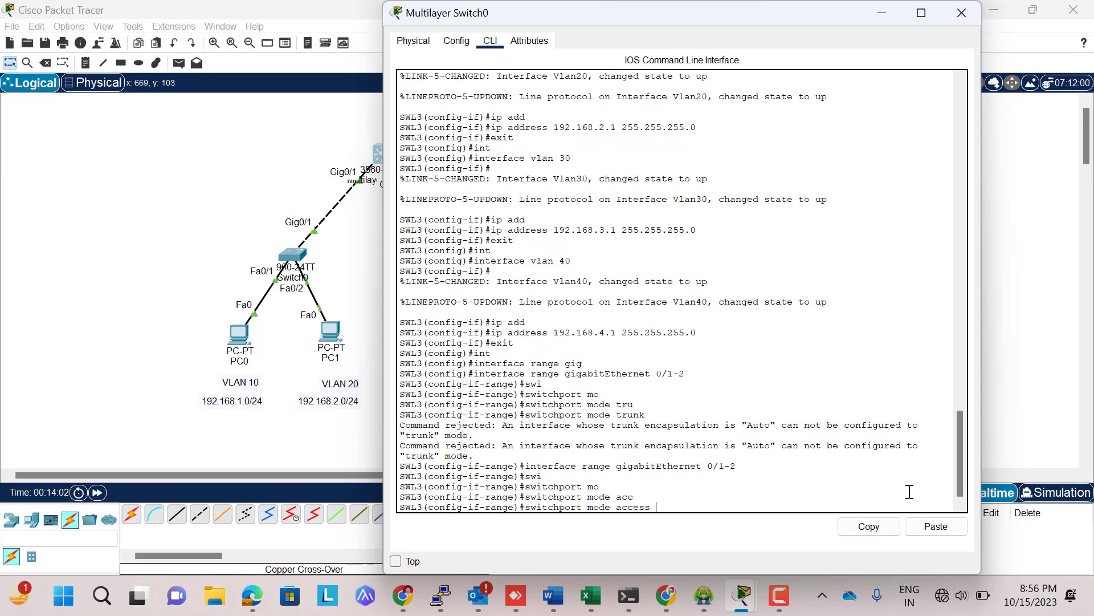
key("Return")
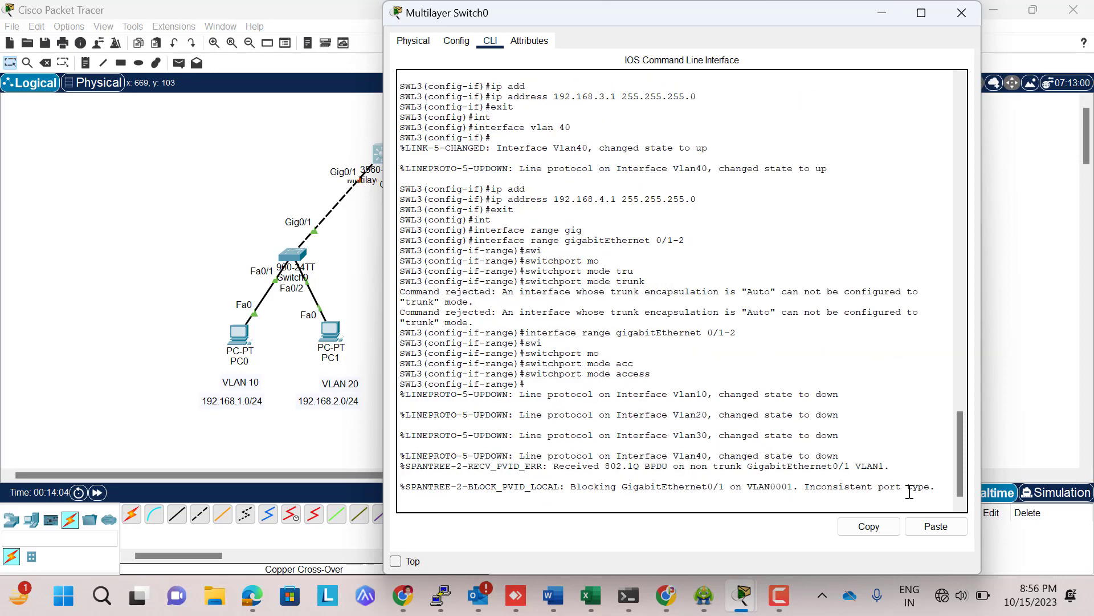
key("Return")
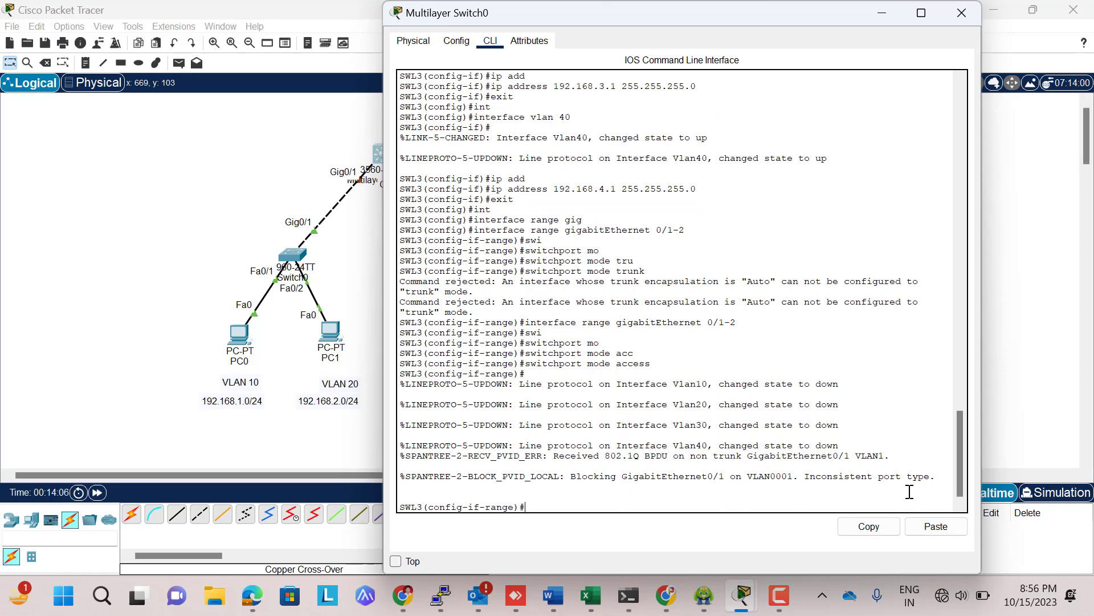
Reselect the GigabitEthernet 0/1-2 interface range on SWL3 and set its switchport mode to trunk
key("Up")
key("Up")
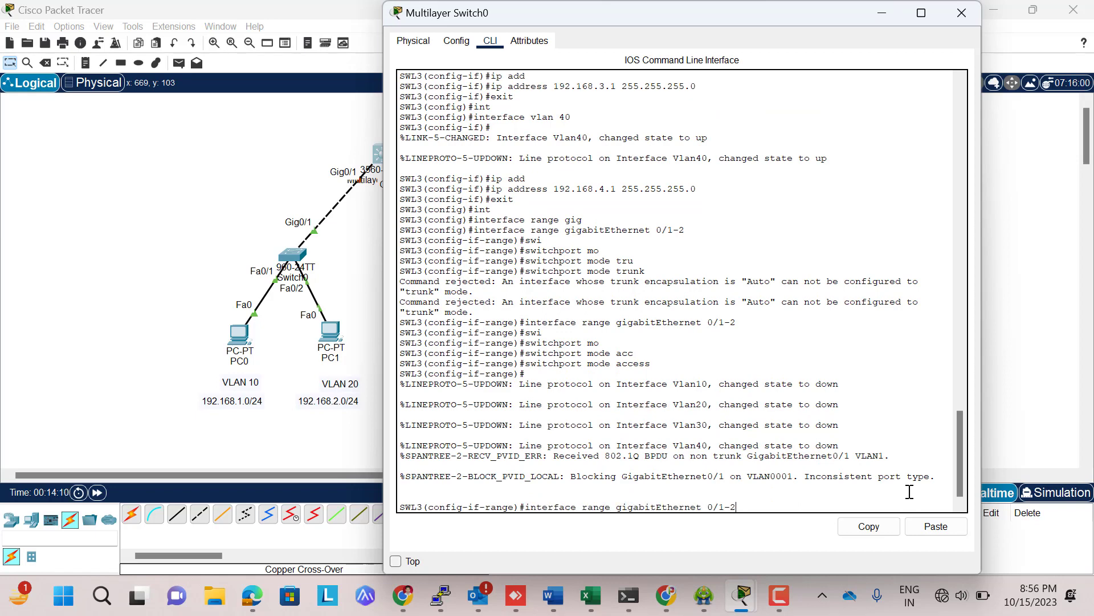
key("Return")
type("sw")
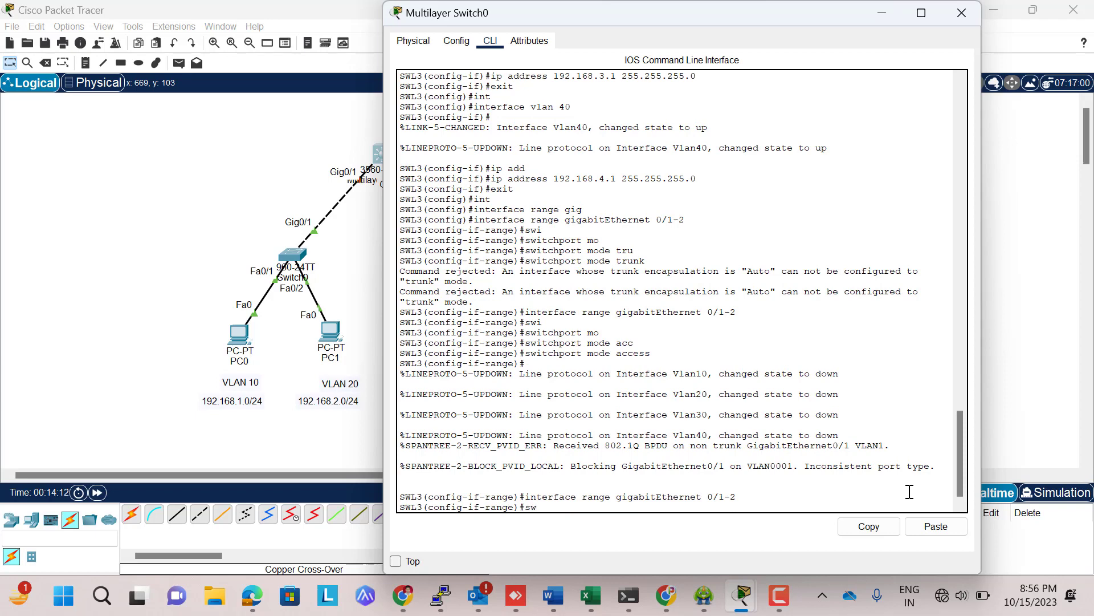
type("i")
key("Tab")
type("mo")
key("Tab")
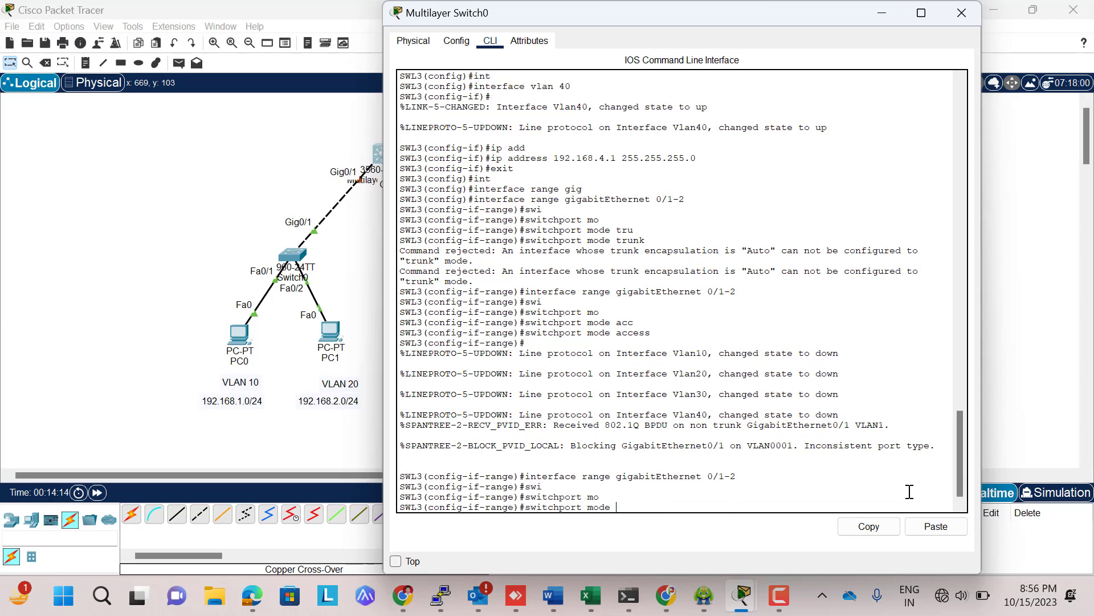
type("tr")
key("Tab")
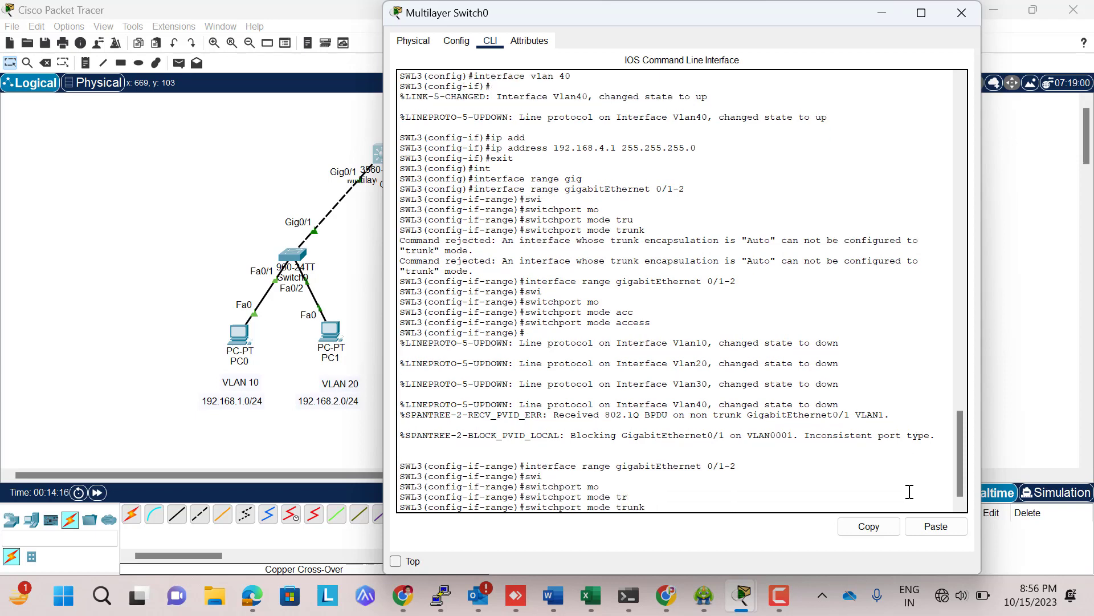
key("Return")
key("Return")
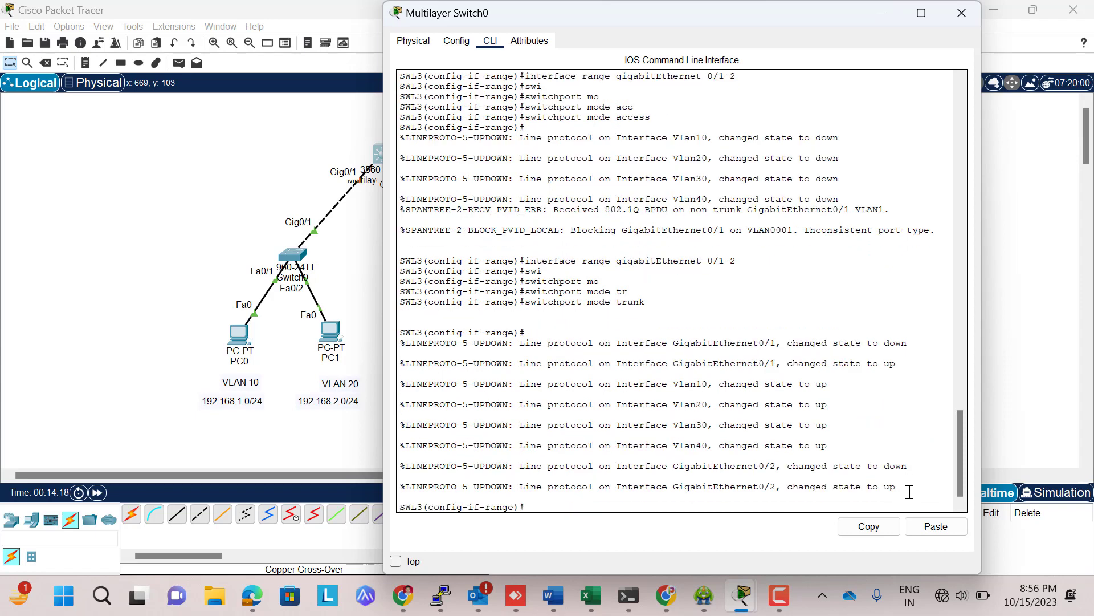
Leave configuration mode on SWL3, save the running configuration with wr, and minimize the switch window
type("exit")
key("Return")
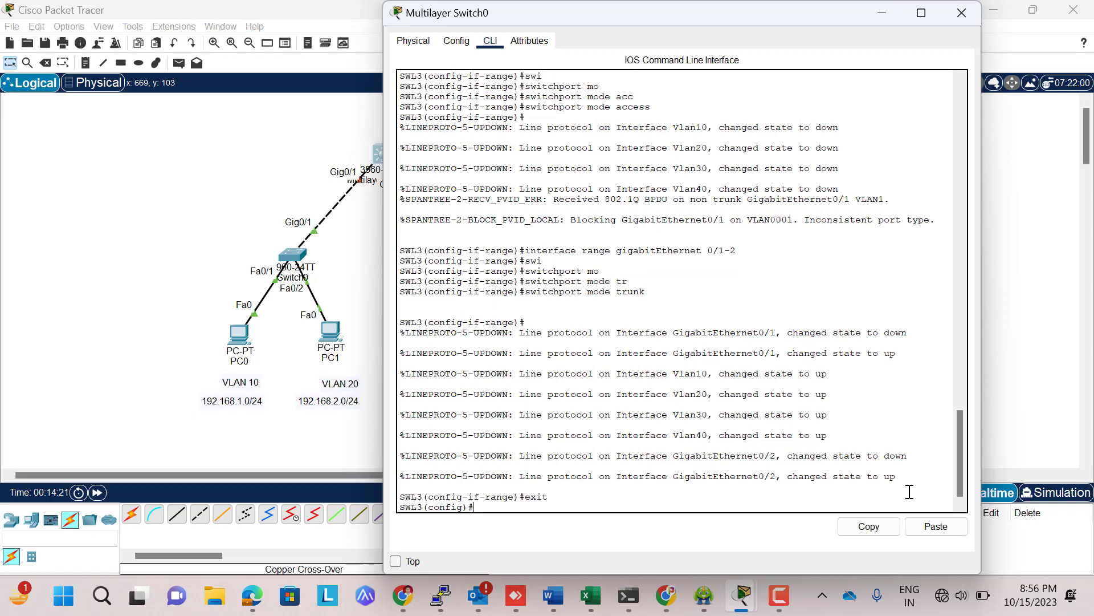
type("exit")
key("Return")
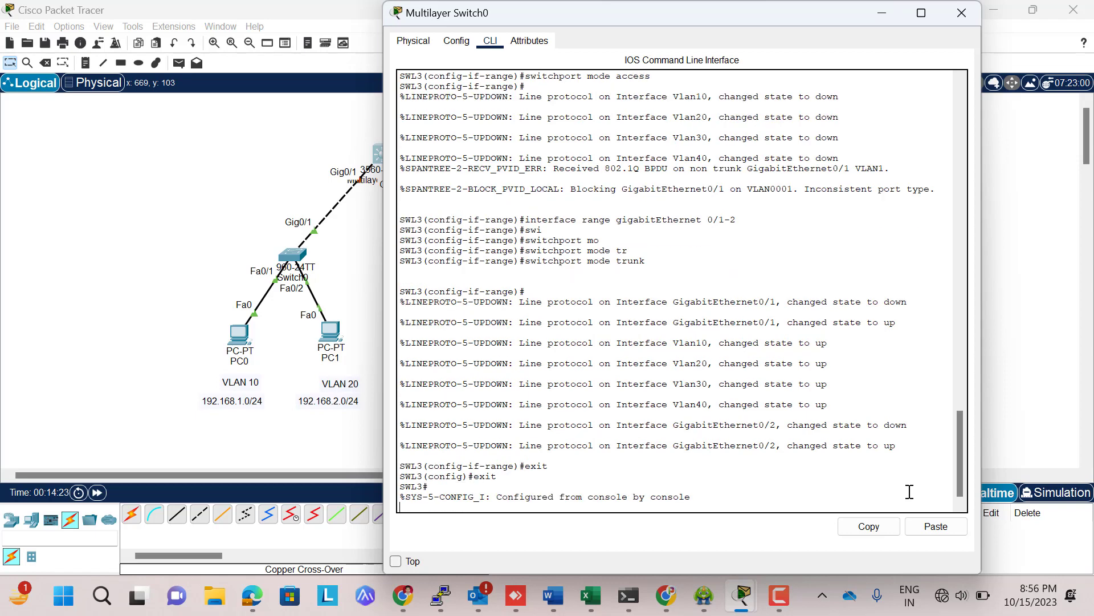
key("Return")
type("wr")
key("Return")
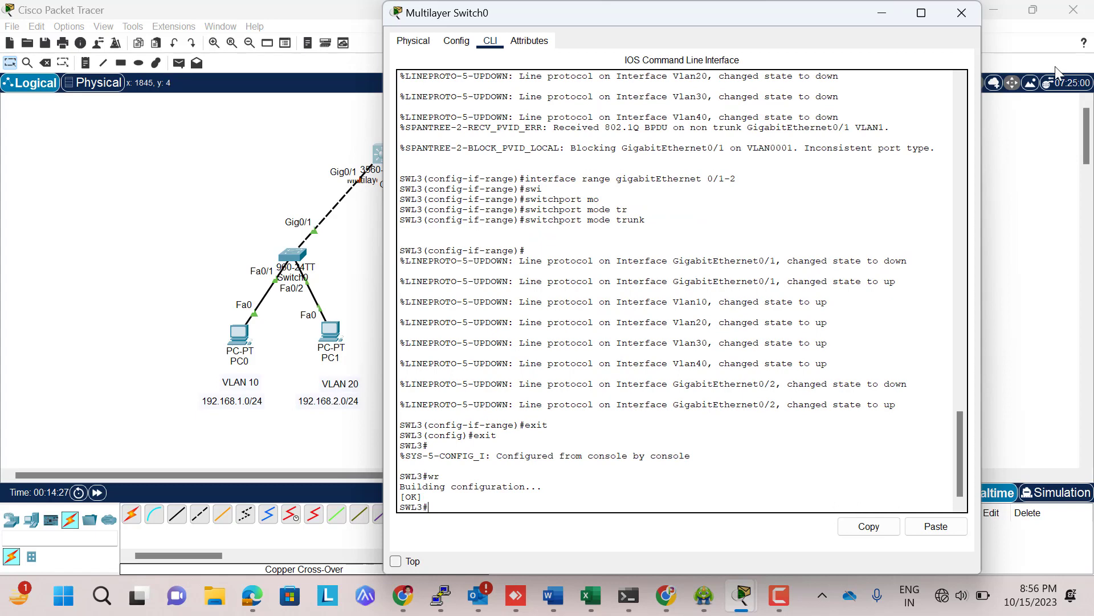
left_click(882, 14)
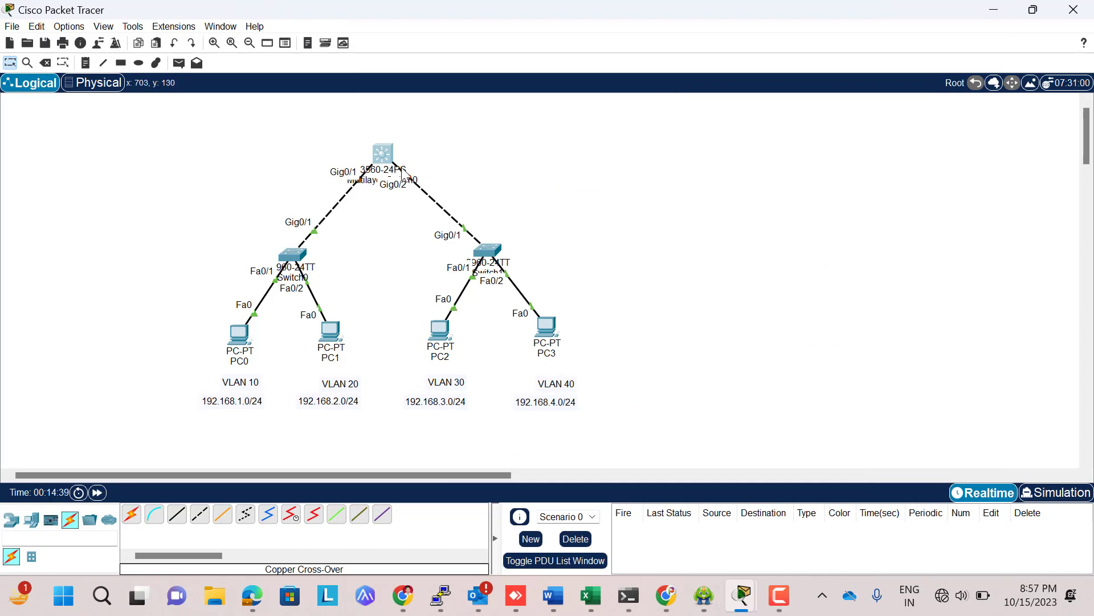
Open PC0's IP configuration and assign the static IPv4 address 192.168.1.10 with subnet mask 255.255.255.0
mouse_move(375, 188)
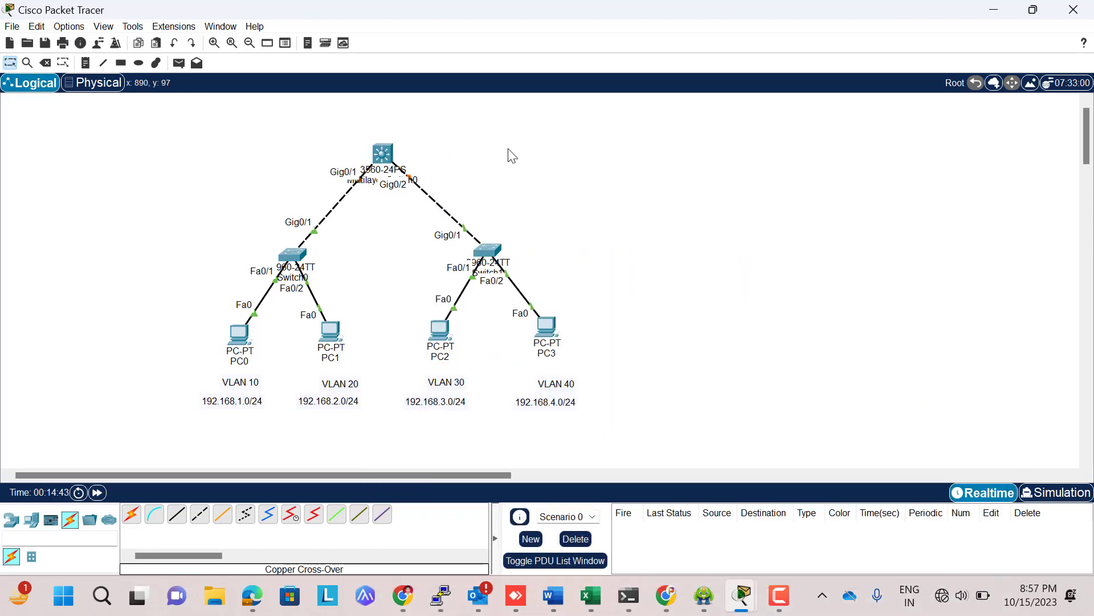
left_click(239, 339)
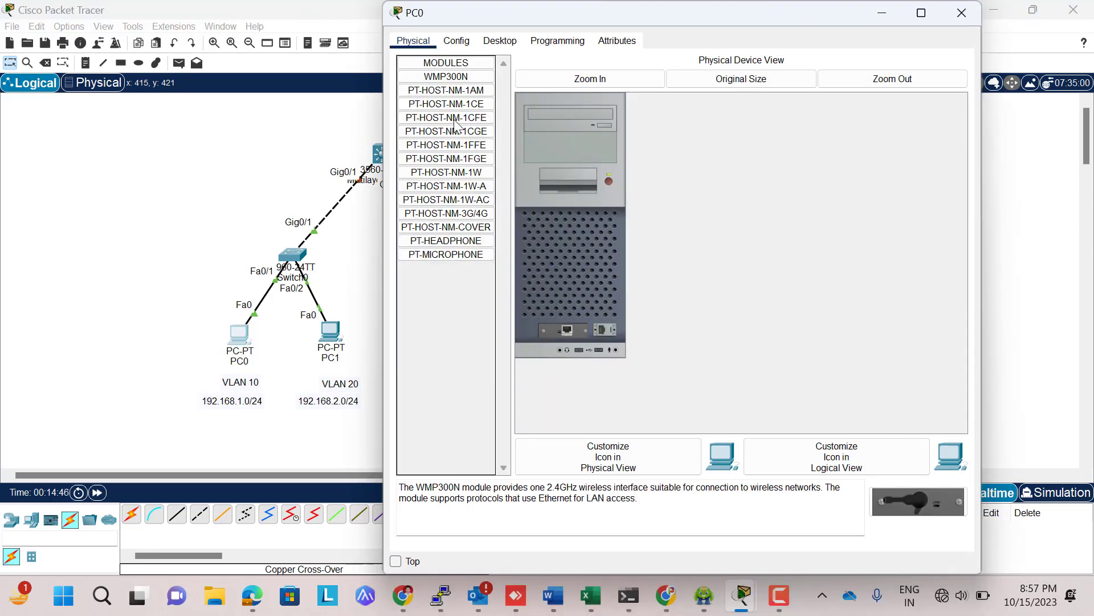
left_click(500, 41)
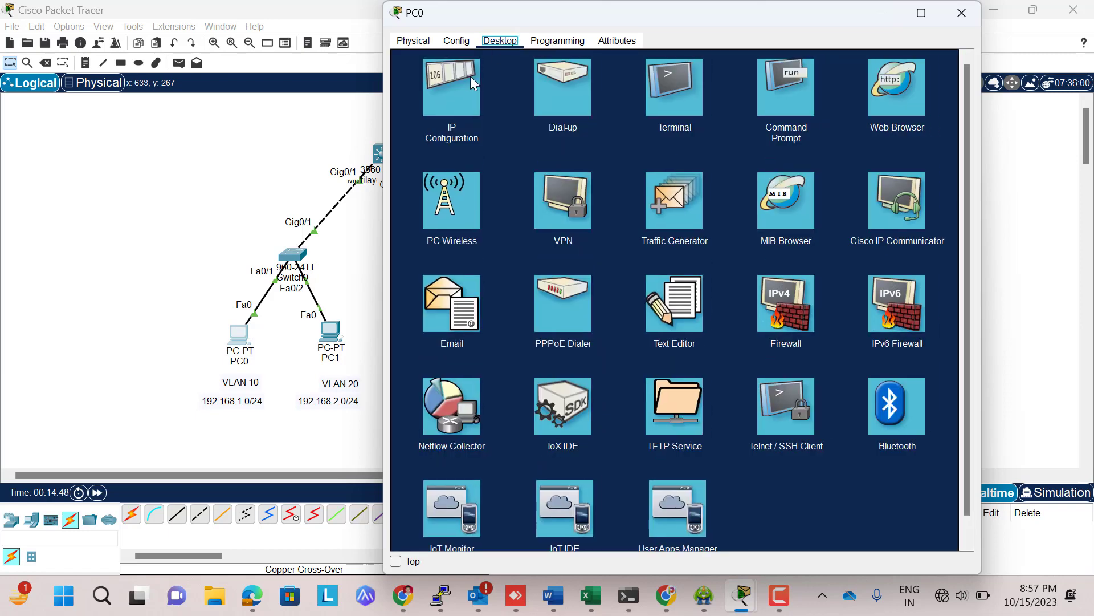
left_click(456, 86)
left_click(606, 134)
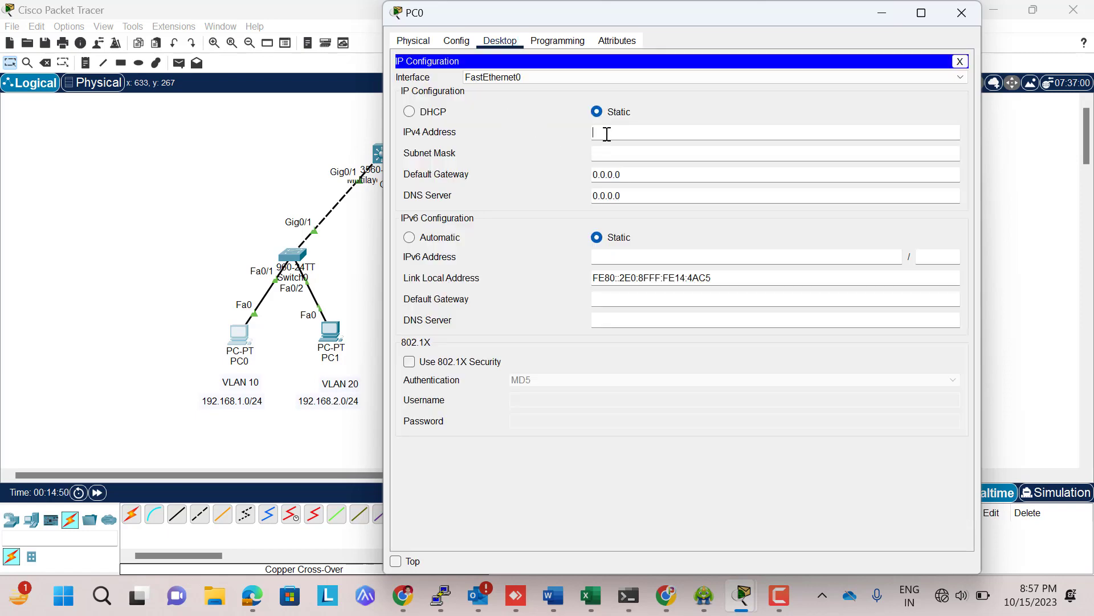
type("1")
type(".168.1.10")
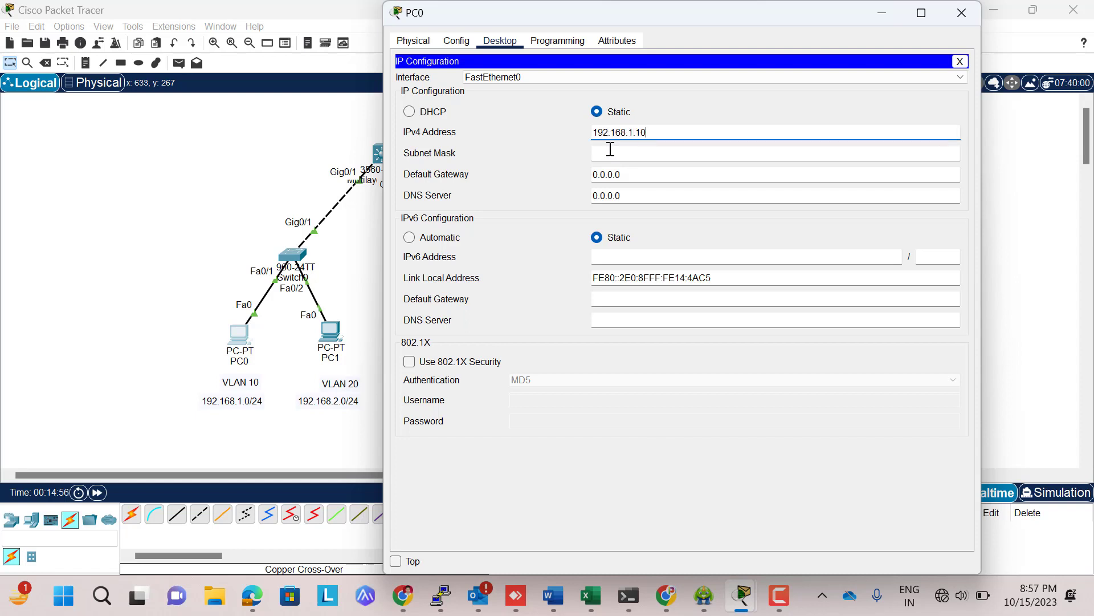
left_click(611, 150)
Set PC0's default gateway to 192.168.1.1 and close its window
left_click(628, 174)
key("BackSpace")
key("BackSpace")
key("BackSpace")
key("BackSpace")
key("BackSpace")
key("BackSpace")
key("BackSpace")
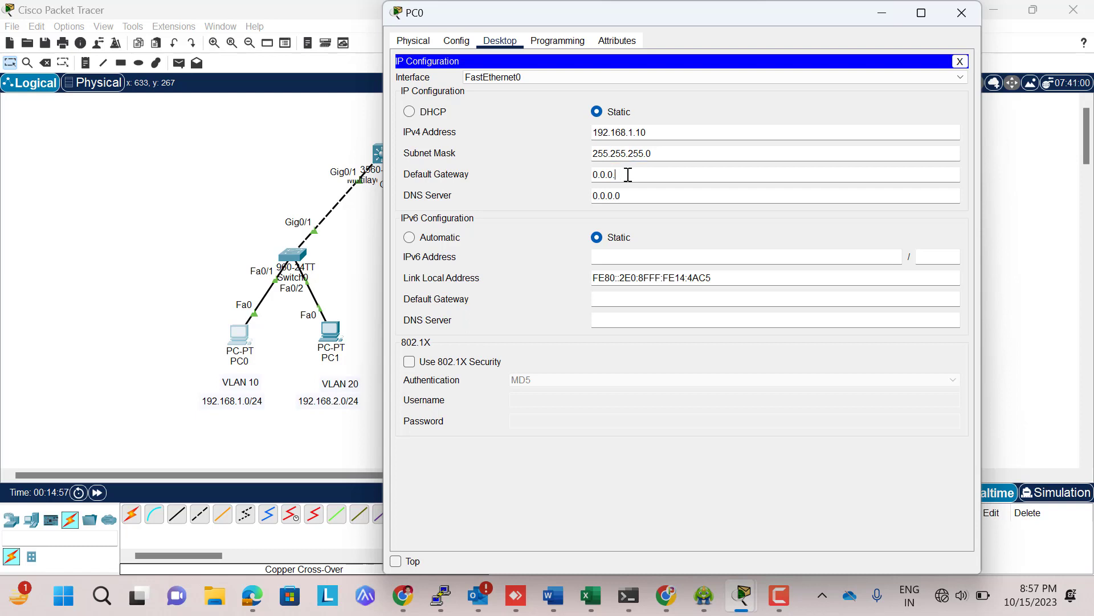
type("192.168.1.1")
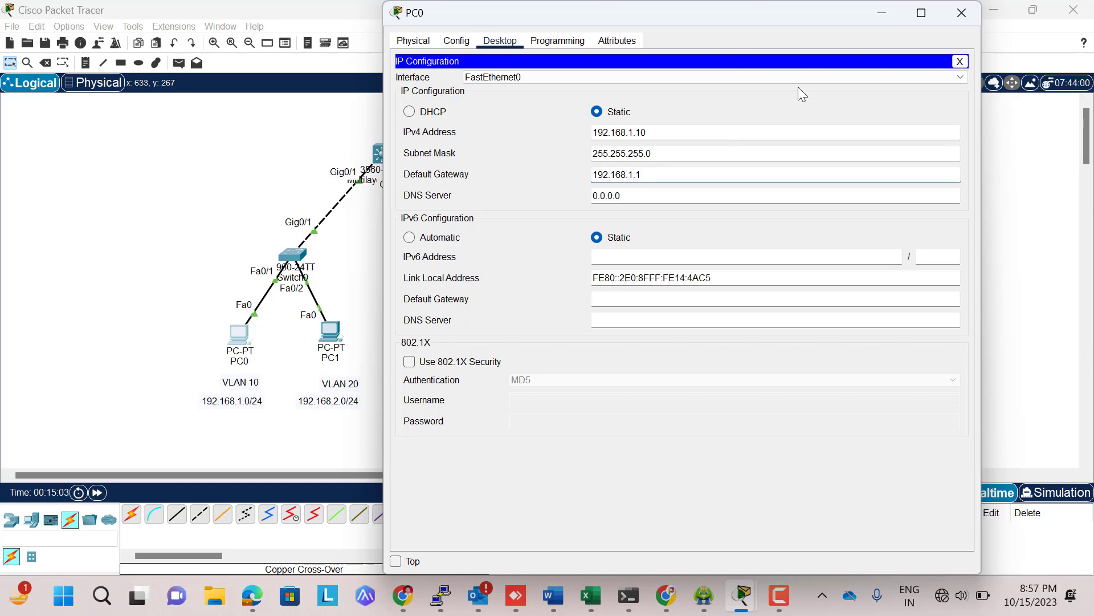
left_click(962, 12)
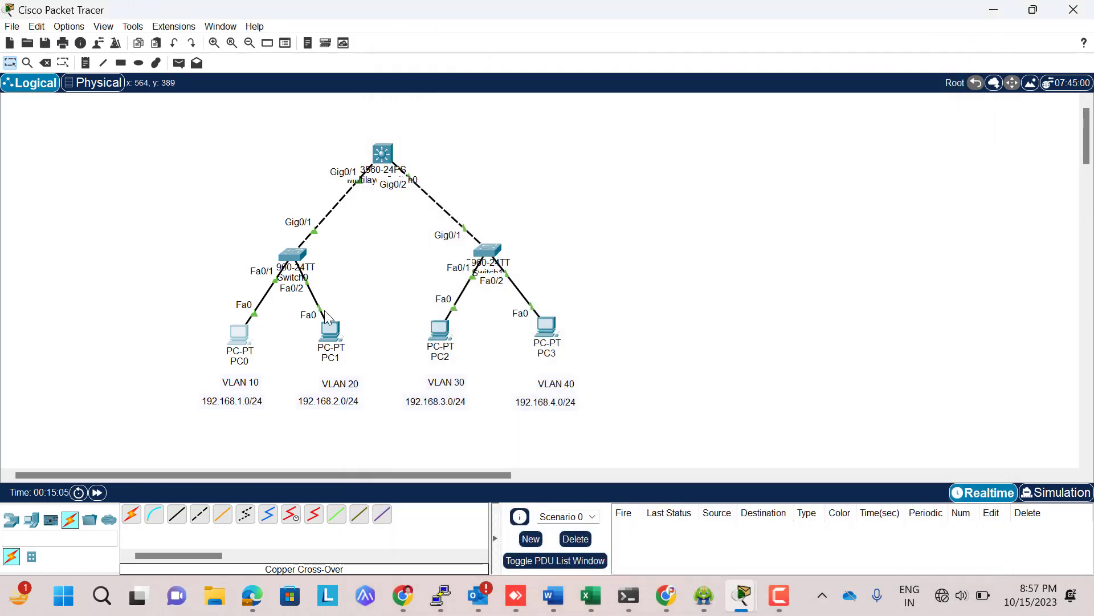
Open PC1's IP configuration and assign the static IPv4 address 192.168.2.10 with subnet mask 255.255.255.0
left_click(333, 333)
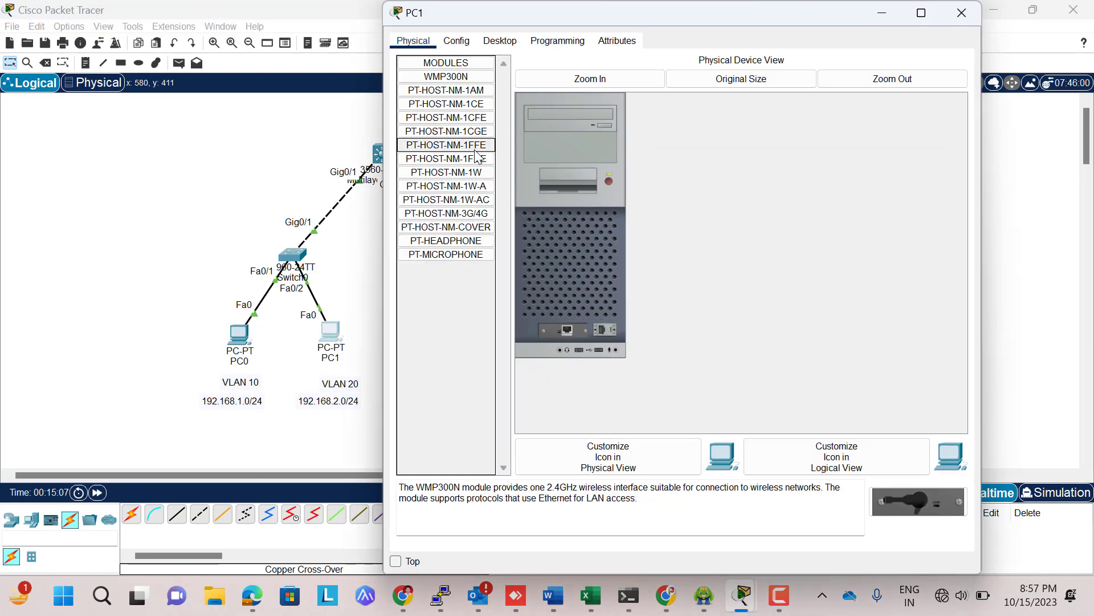
left_click(502, 42)
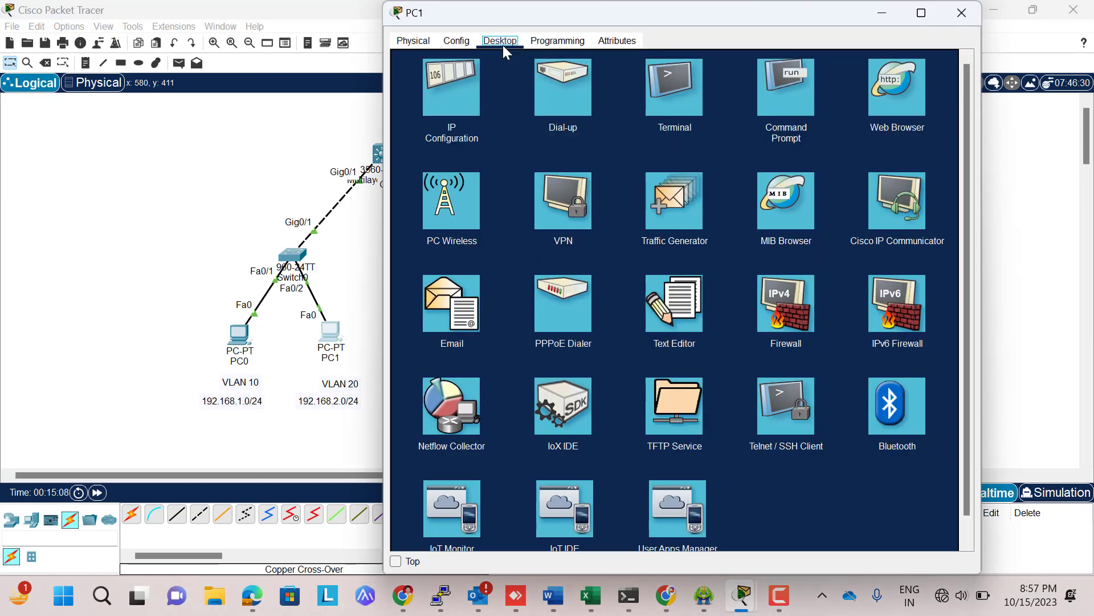
left_click(450, 97)
left_click(612, 139)
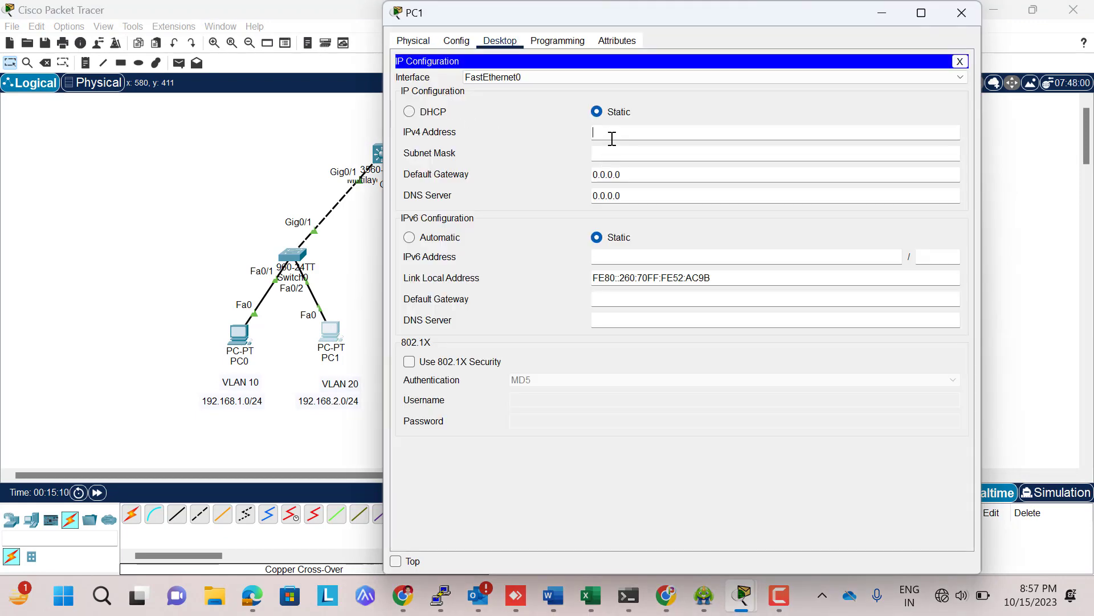
type("192.168.2.10")
left_click(614, 151)
Set PC1's default gateway to 192.168.2.1 and close its window
left_click(631, 176)
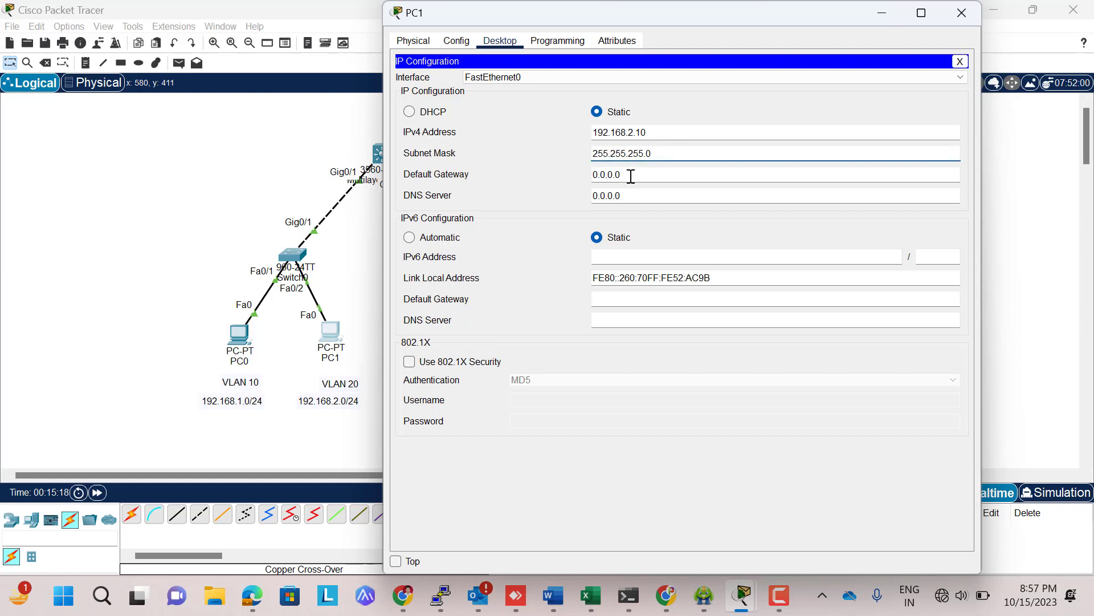
key("BackSpace")
key("BackSpace")
key("BackSpace")
key("BackSpace")
key("BackSpace")
key("BackSpace")
key("BackSpace")
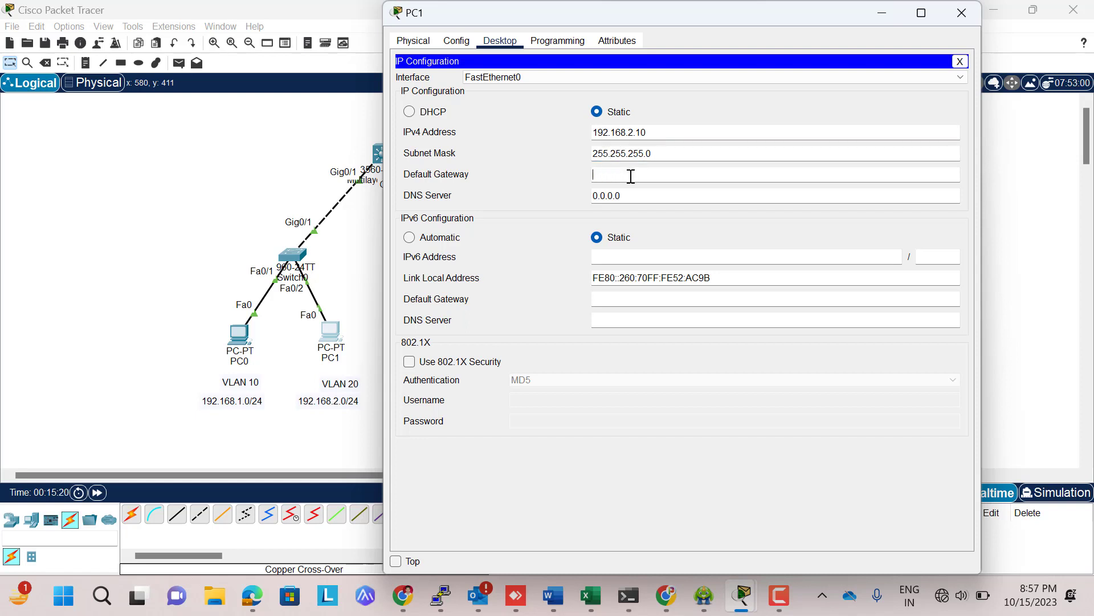
type("192.168.2.1")
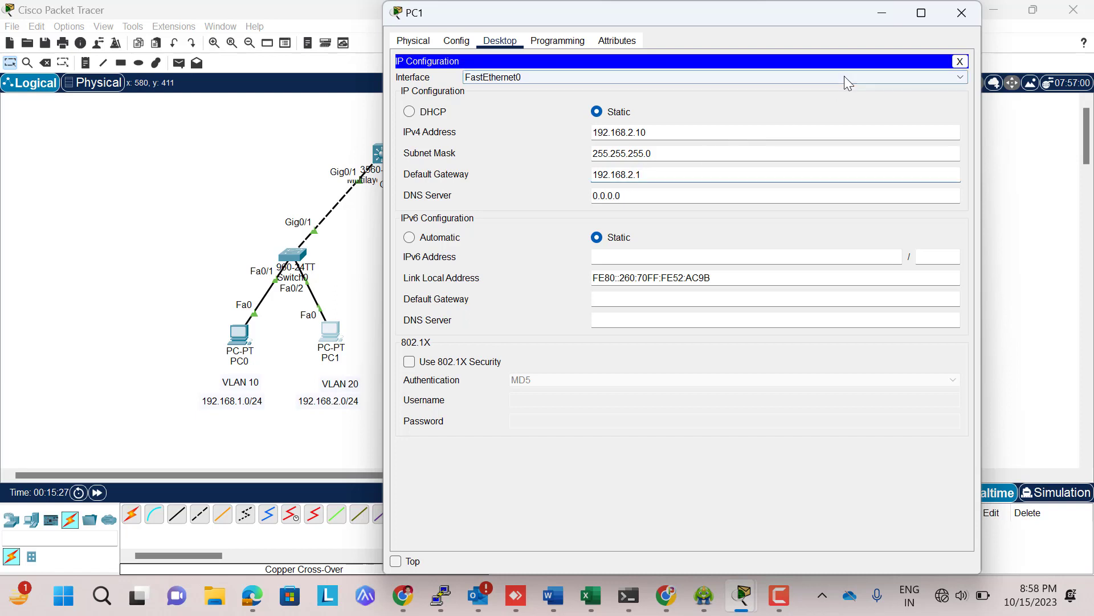
left_click(963, 12)
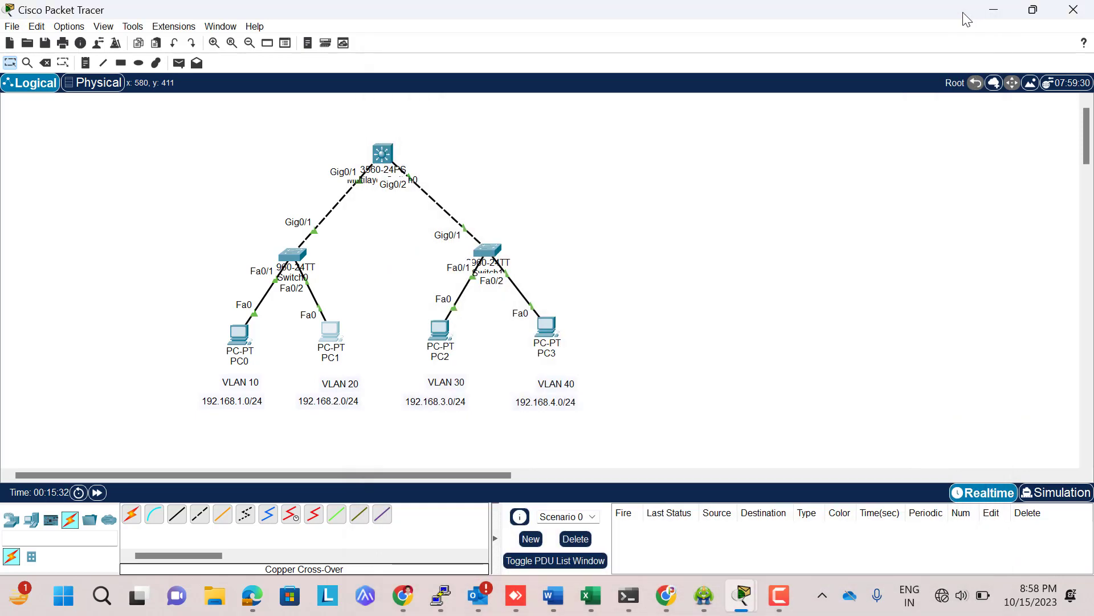
Open PC2's IP configuration and assign the static IPv4 address 192.168.3.10 with subnet mask 255.255.255.0
left_click(441, 334)
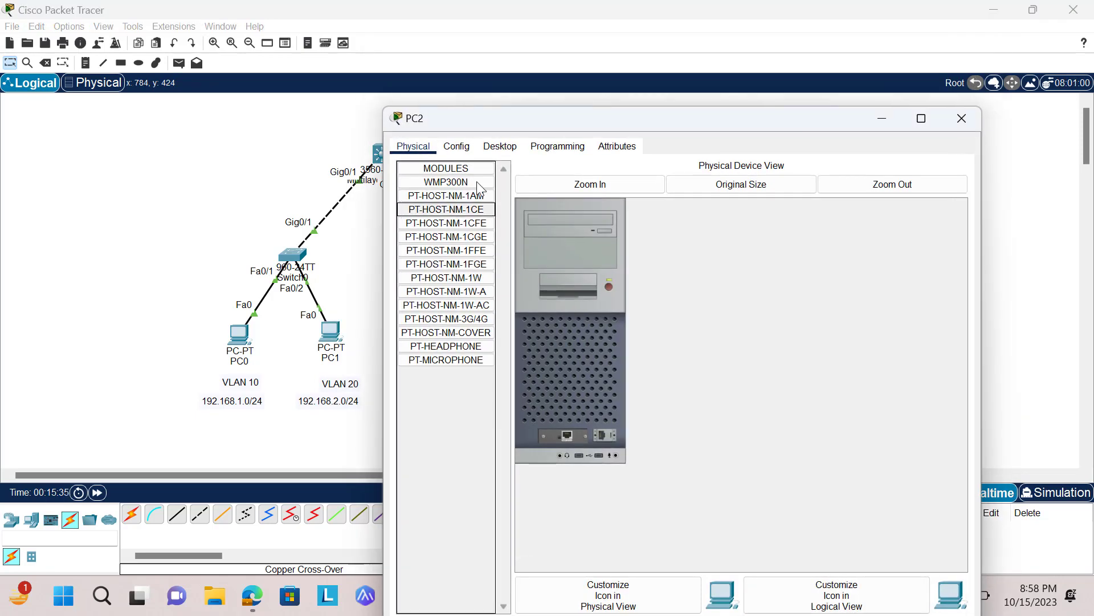
left_click(499, 147)
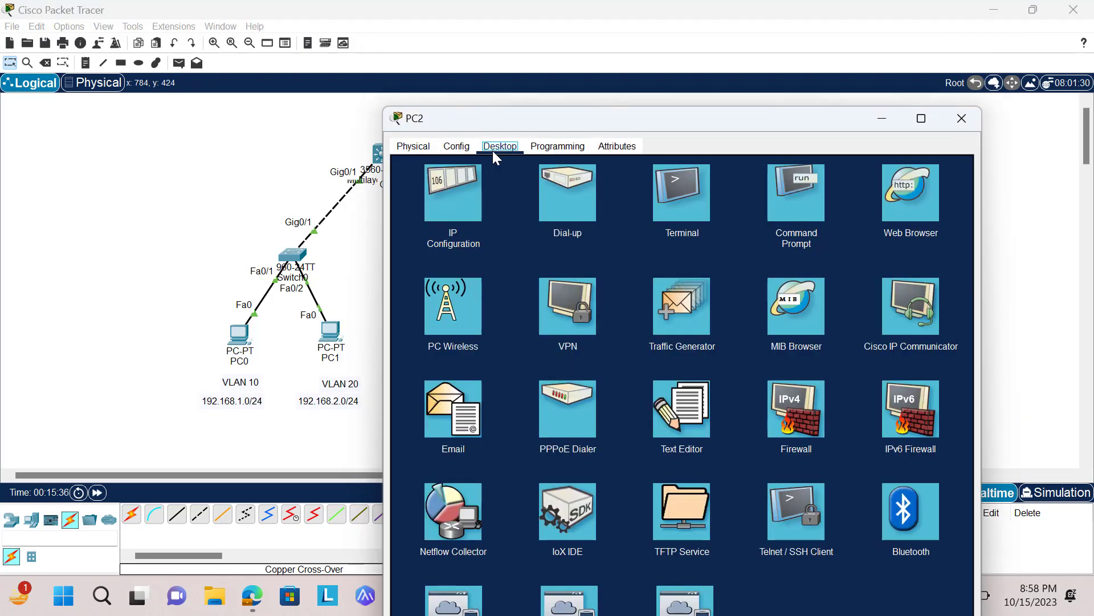
left_click(456, 203)
left_click(610, 236)
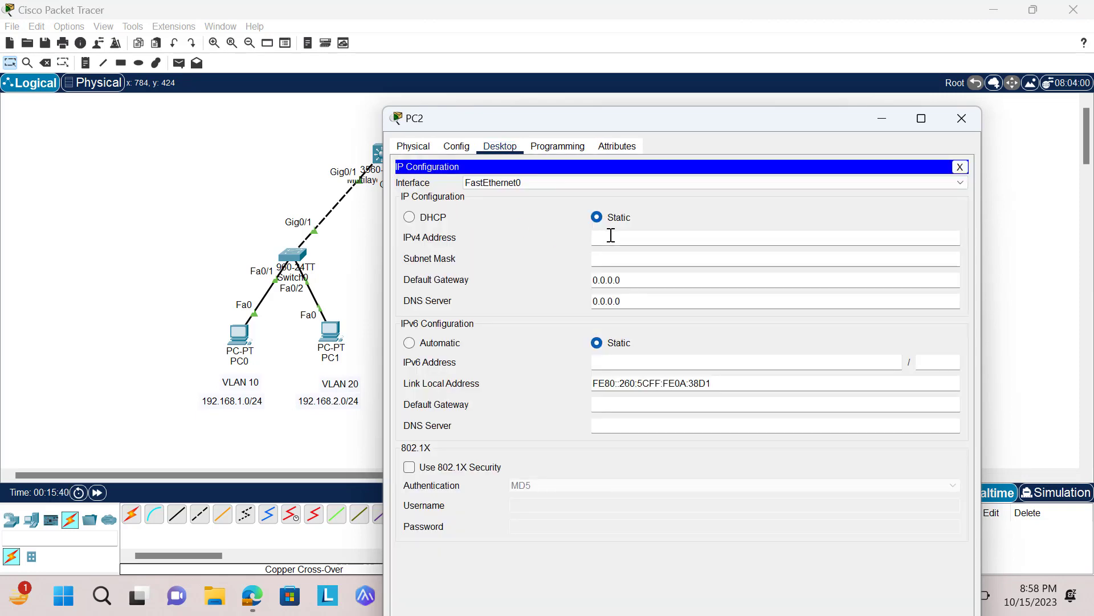
type("192.168.3.10")
left_click(616, 258)
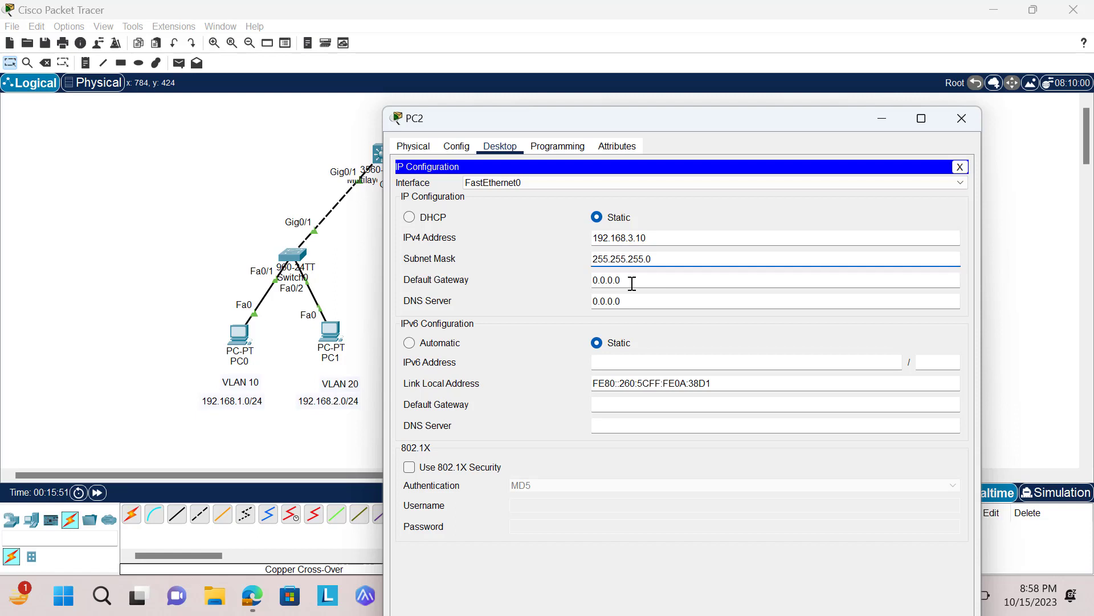
Set PC2's default gateway to 192.168.3.1 and close its window
left_click(632, 281)
key("BackSpace")
key("BackSpace")
key("BackSpace")
key("BackSpace")
key("BackSpace")
key("BackSpace")
key("BackSpace")
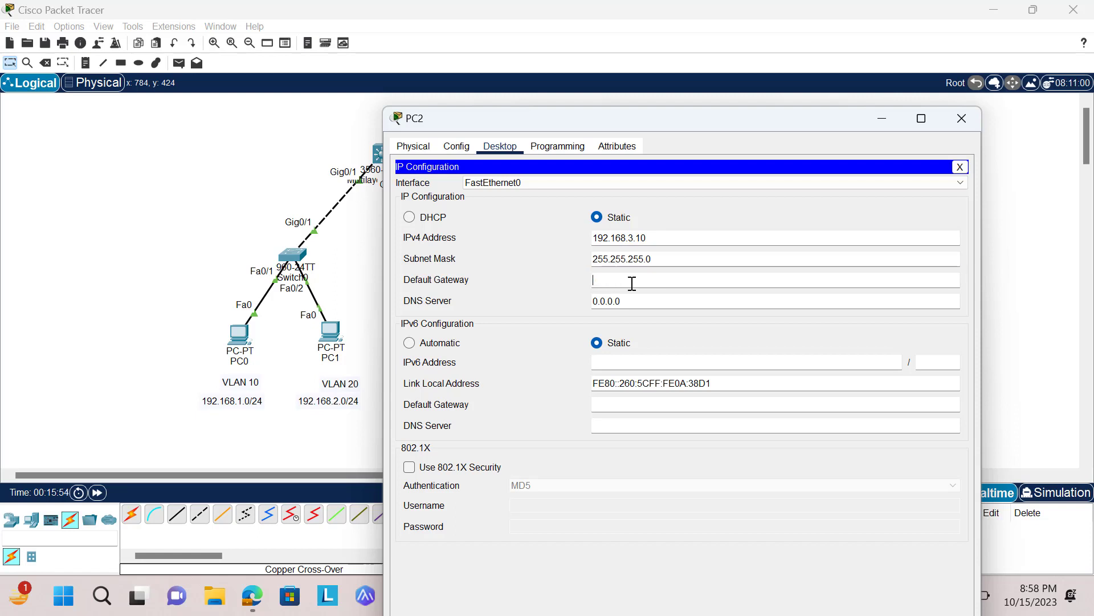
type("192.")
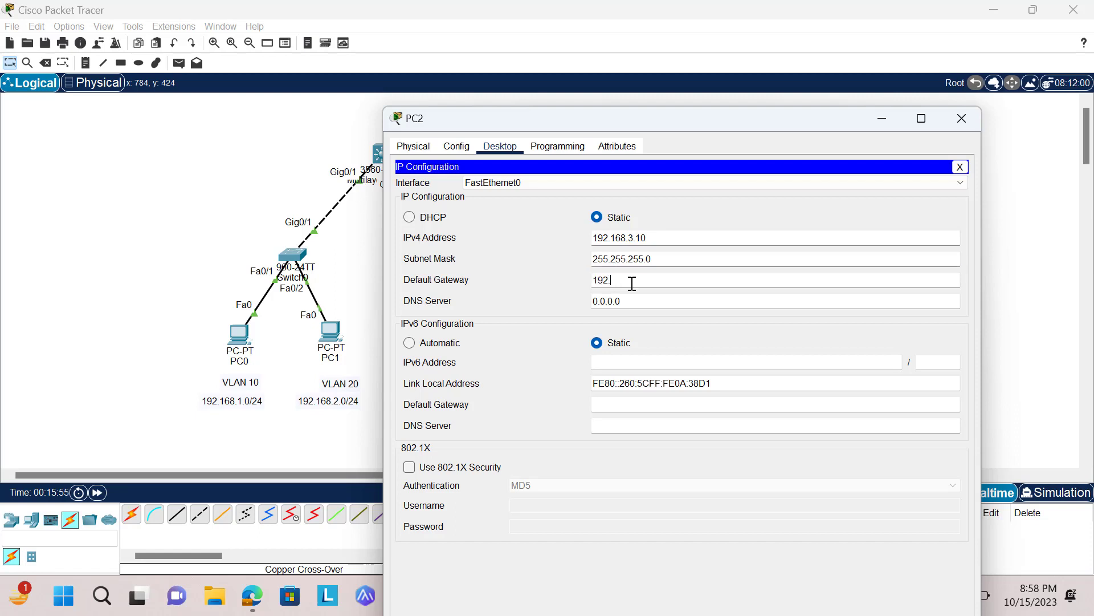
type("168.3.1")
left_click(962, 118)
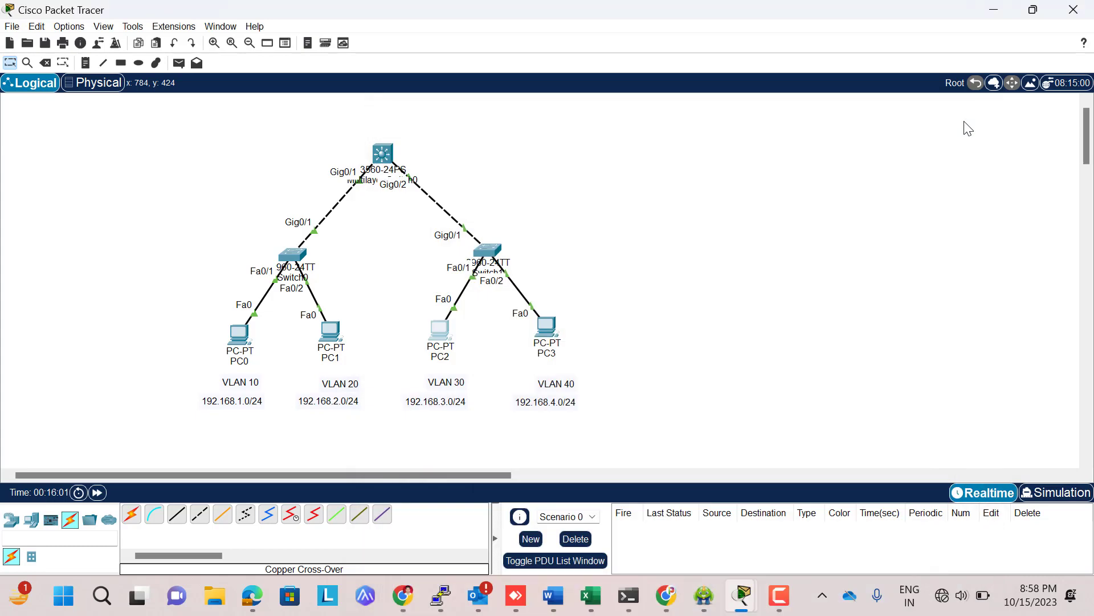
Open PC3's IP configuration and assign the static IPv4 address 192.168.4.10 with subnet mask 255.255.255.0
left_click(548, 328)
left_click(500, 41)
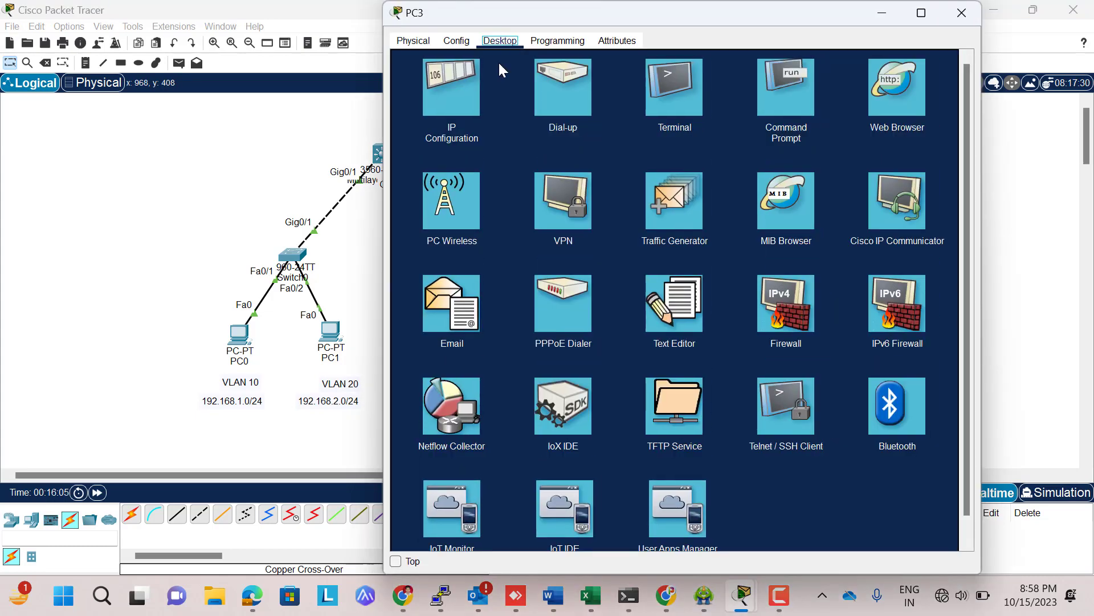
left_click(438, 100)
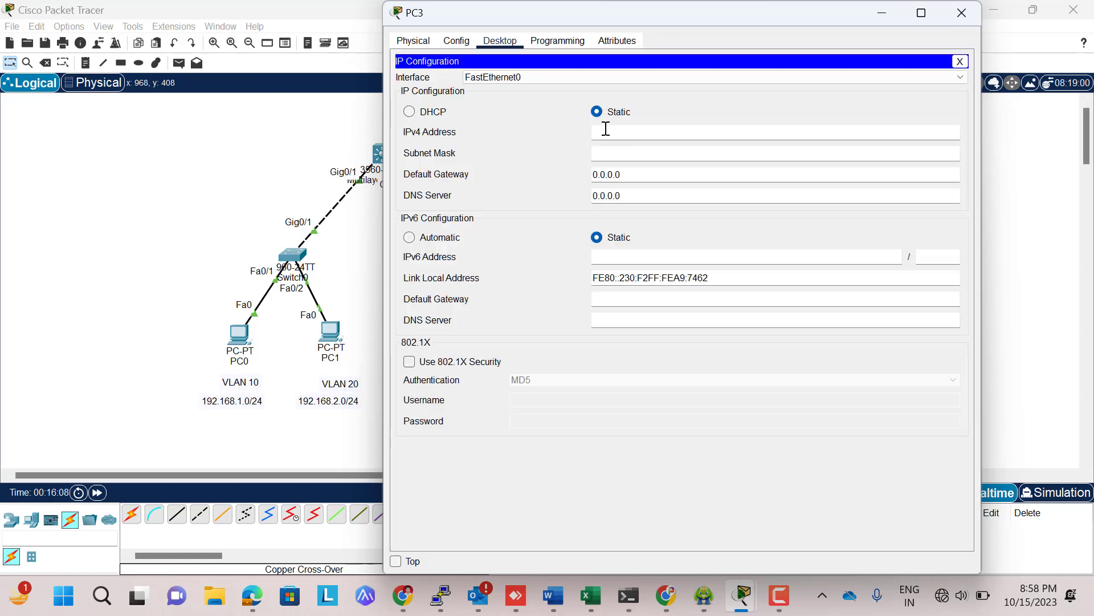
type("192.168.4.10")
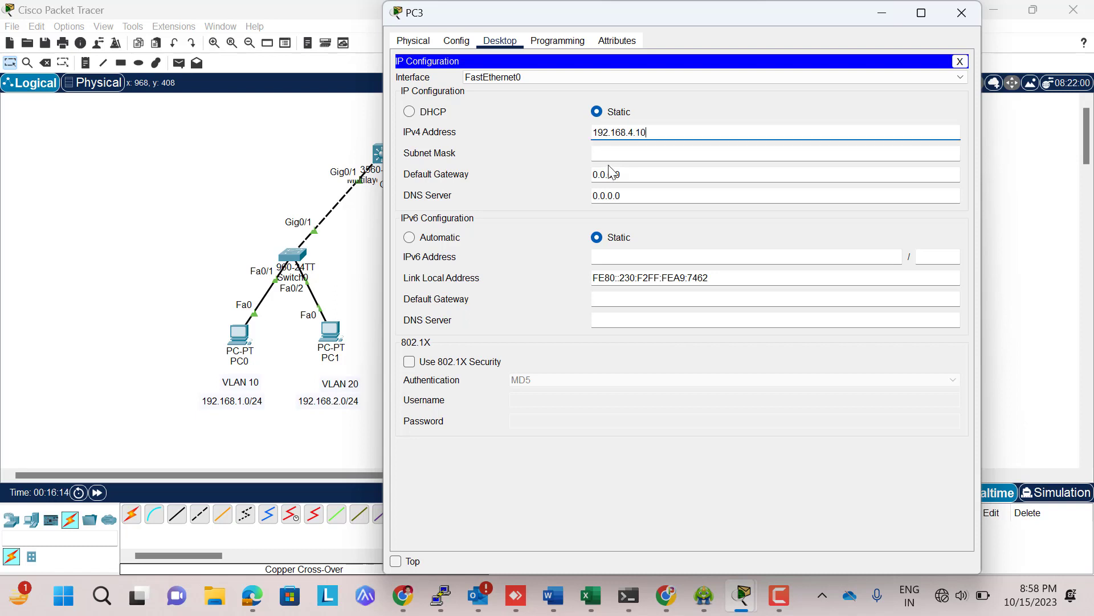
left_click(608, 154)
Set PC3's default gateway to 192.168.4.1 and close its window
left_click(632, 173)
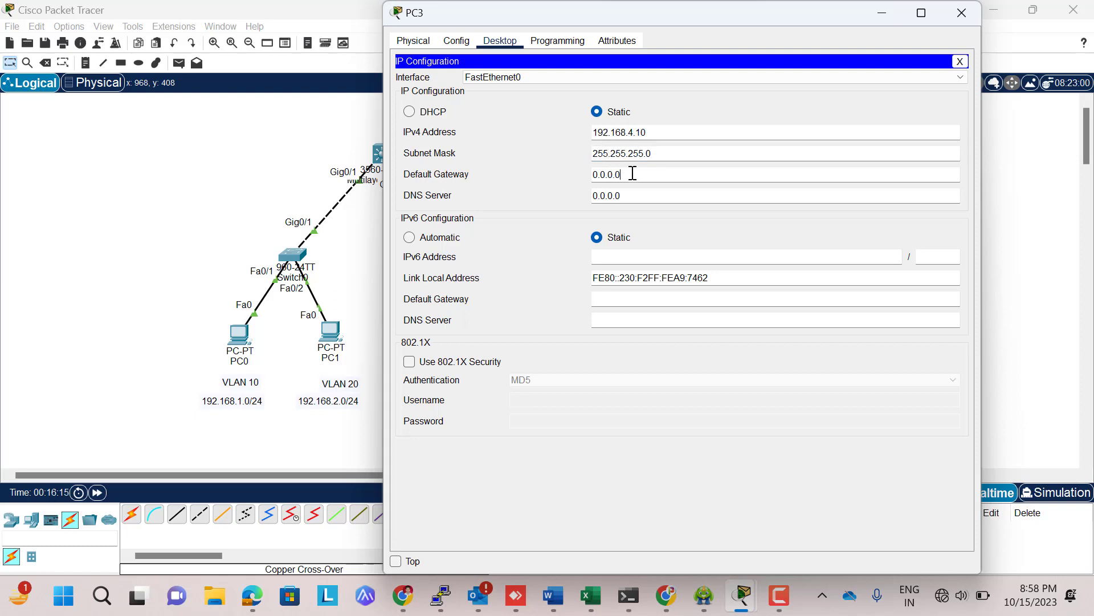
key("BackSpace")
key("BackSpace")
key("BackSpace")
key("BackSpace")
key("BackSpace")
key("BackSpace")
key("BackSpace")
type("192.1")
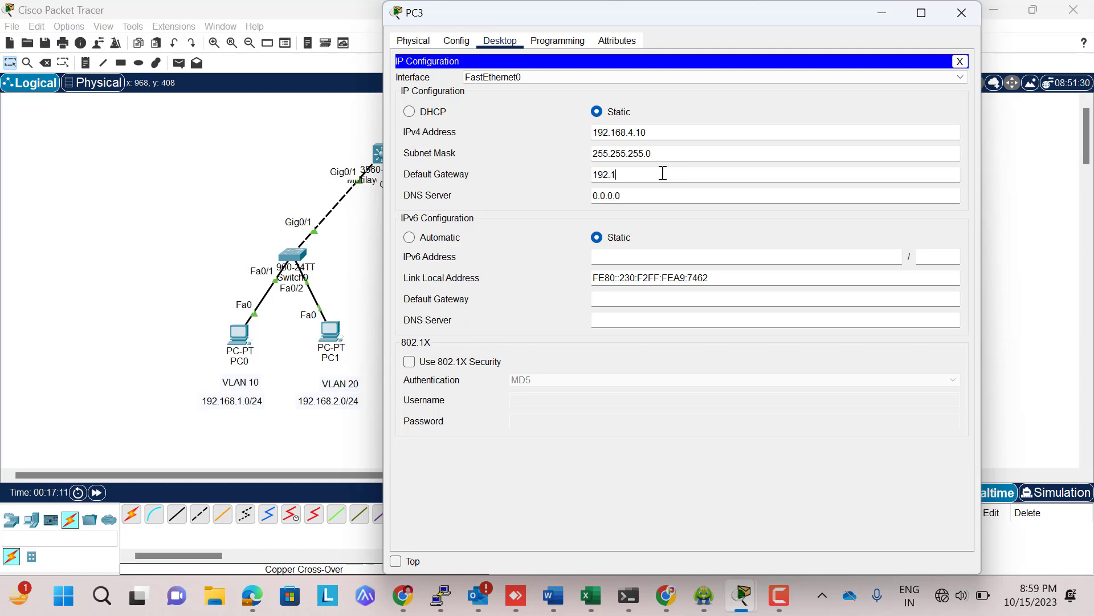
type("68.4.1")
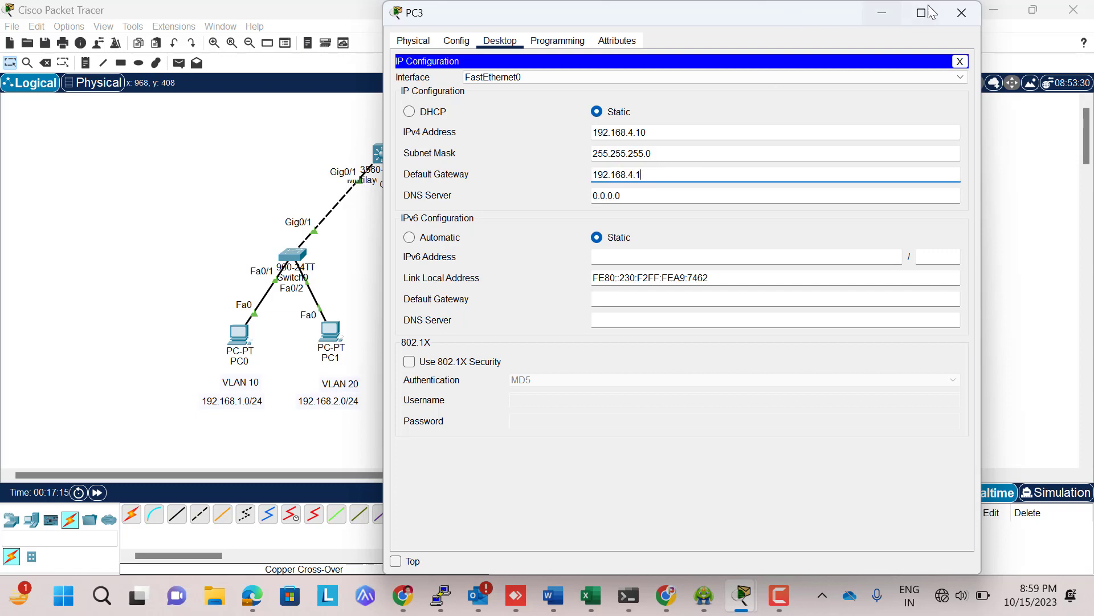
left_click(960, 12)
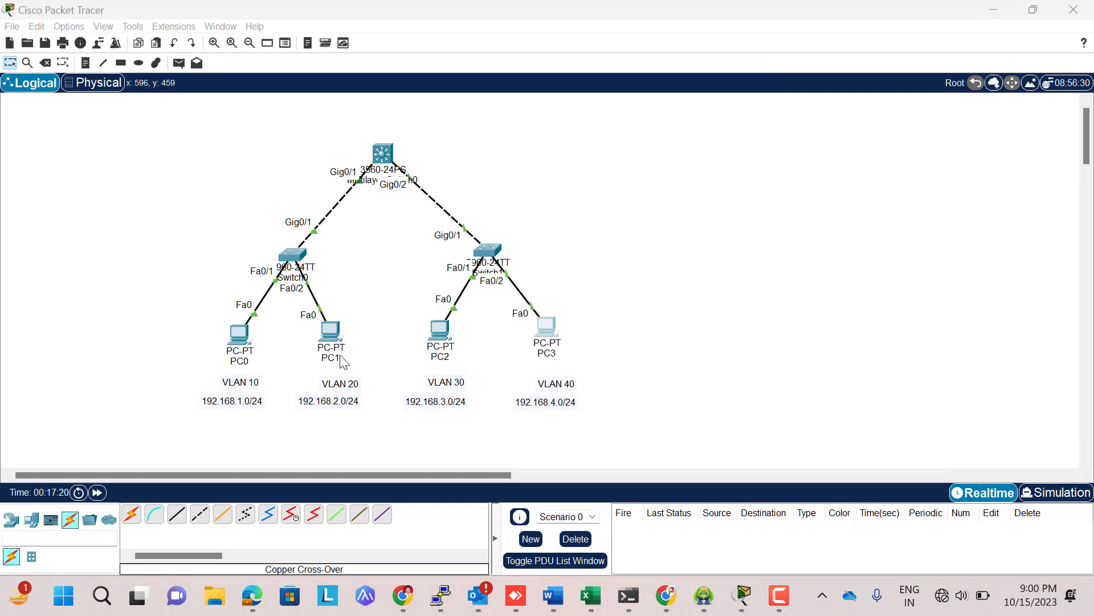
Ping PC1 at 192.168.2.10 from PC0's command prompt and minimize the PC0 window
left_click(240, 341)
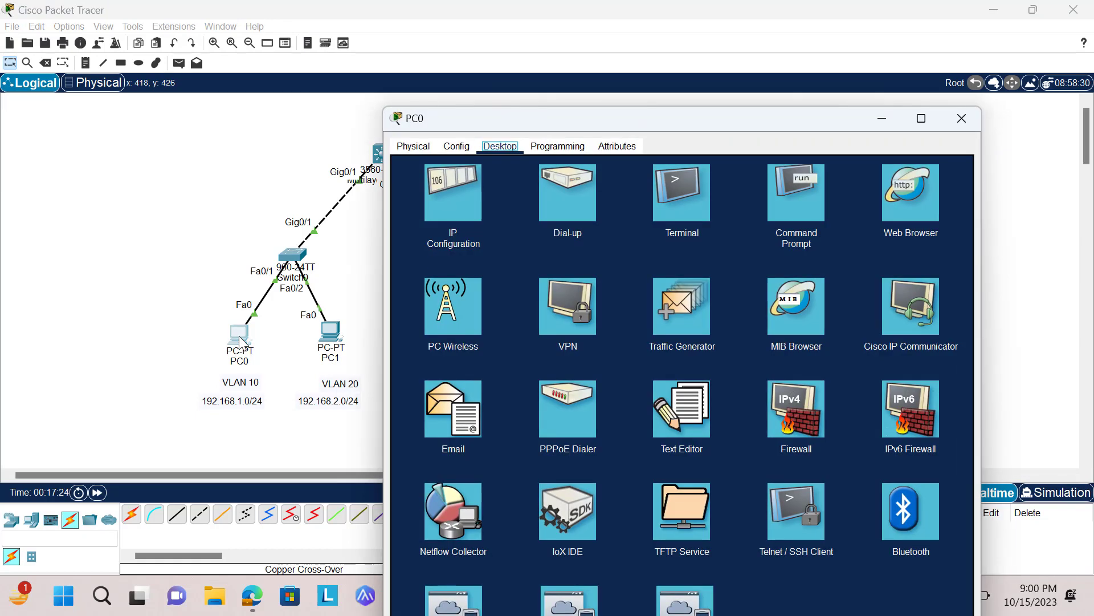
left_click(775, 201)
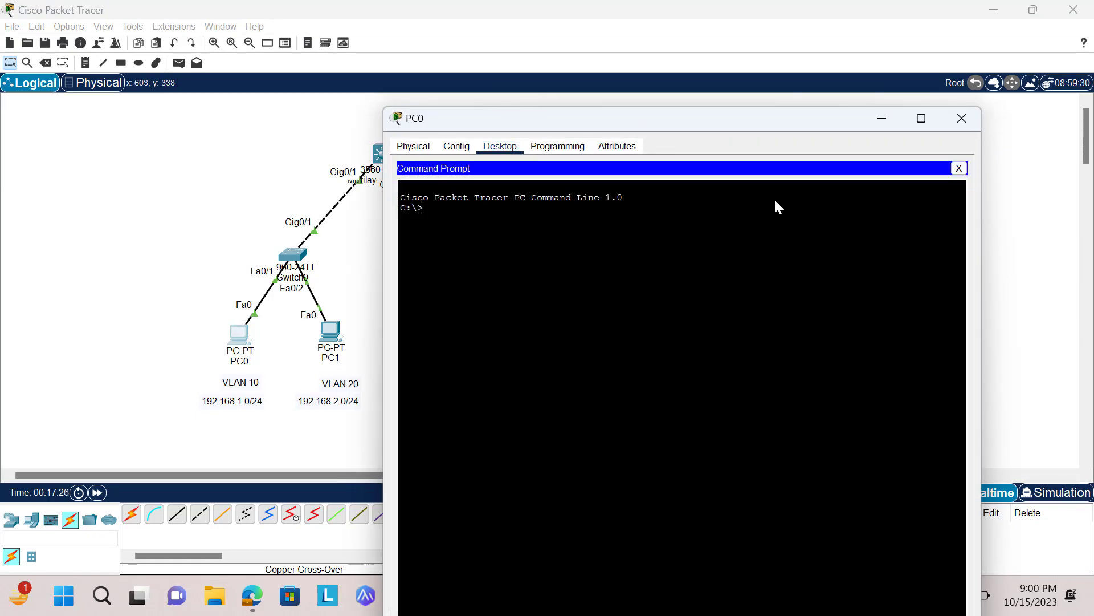
type("ping 1")
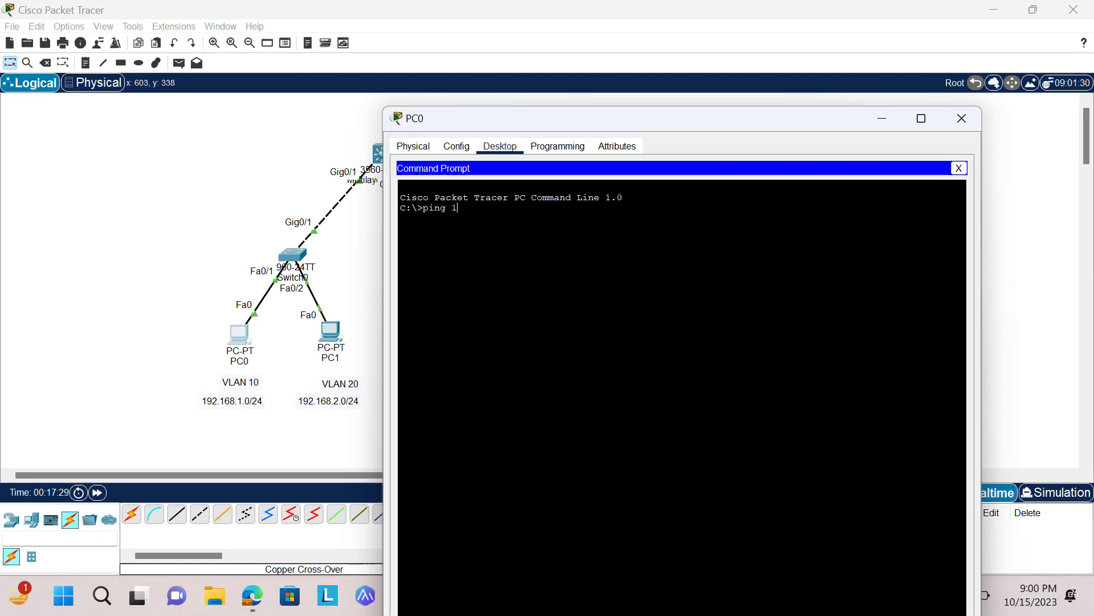
type("92.168.2.10")
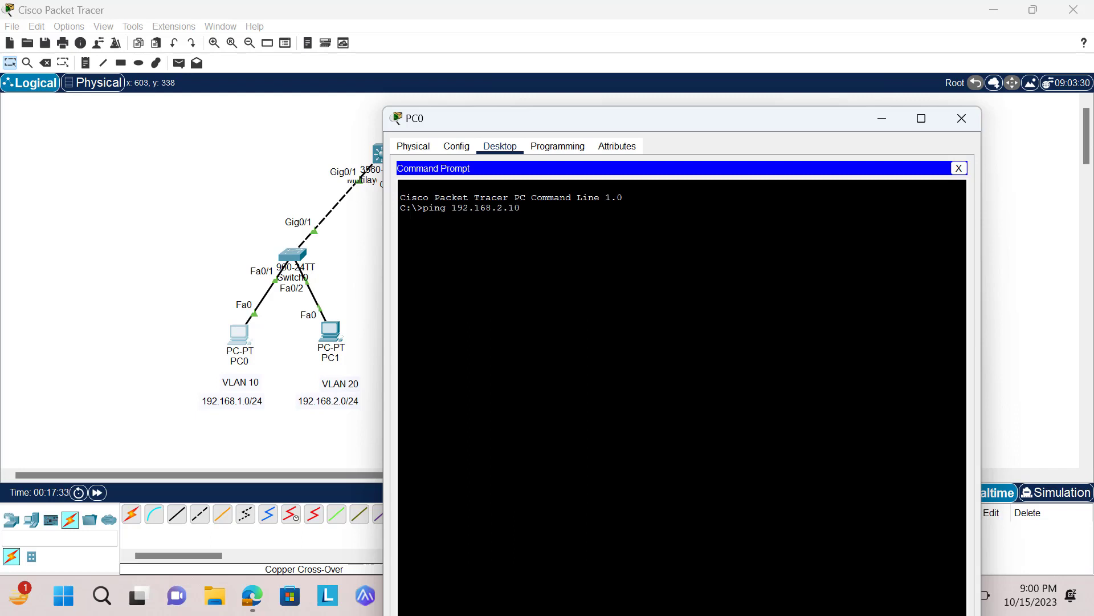
key("Return")
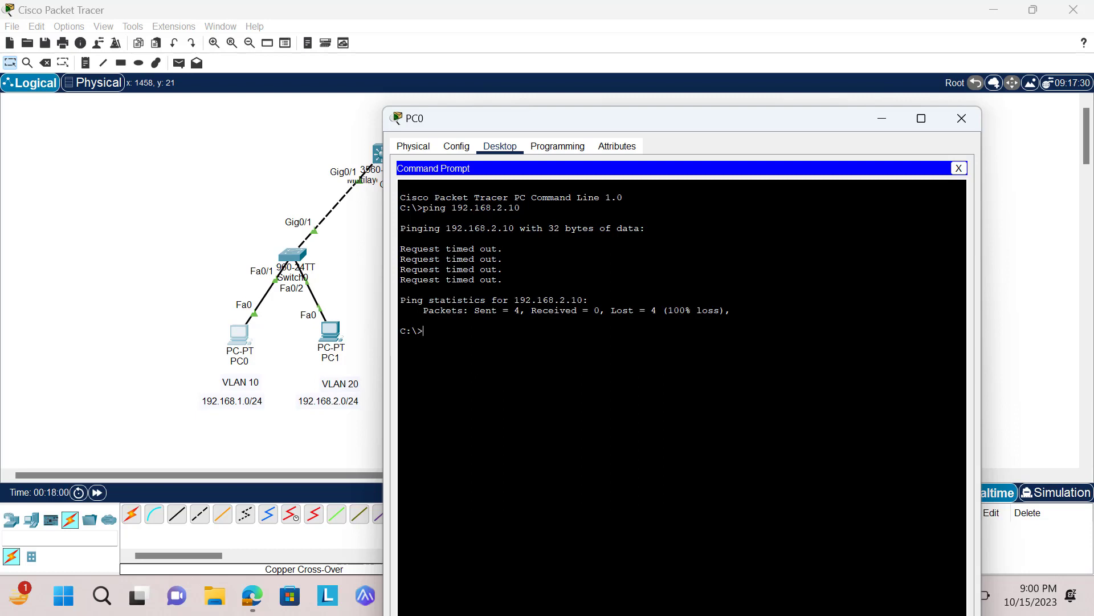
left_click(882, 119)
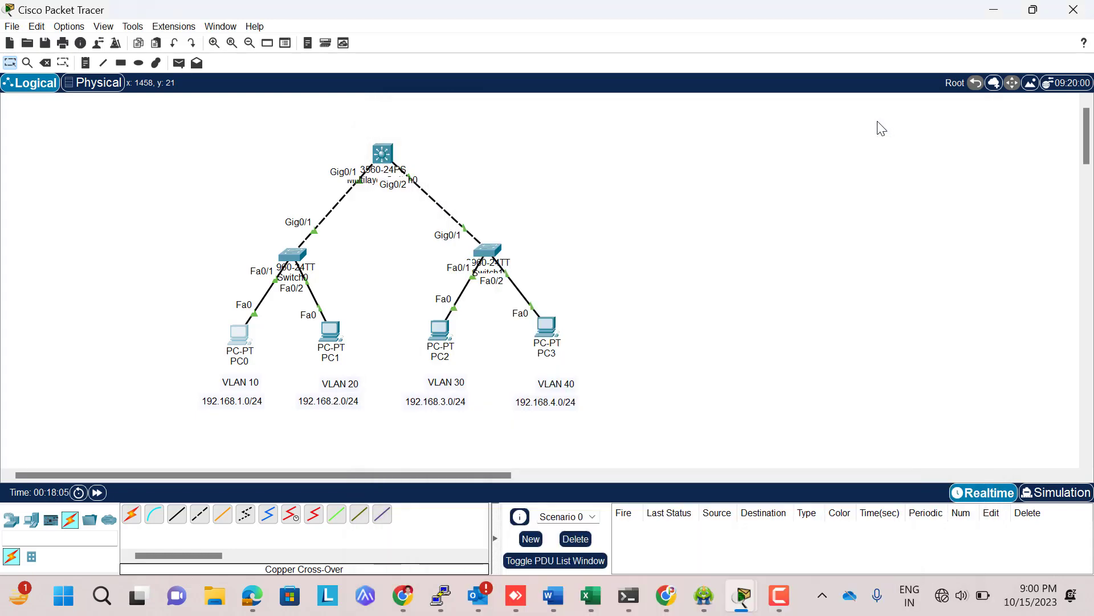
Open the multilayer switch's command line and save the SWL3 configuration with wr
left_click(383, 155)
type("wr")
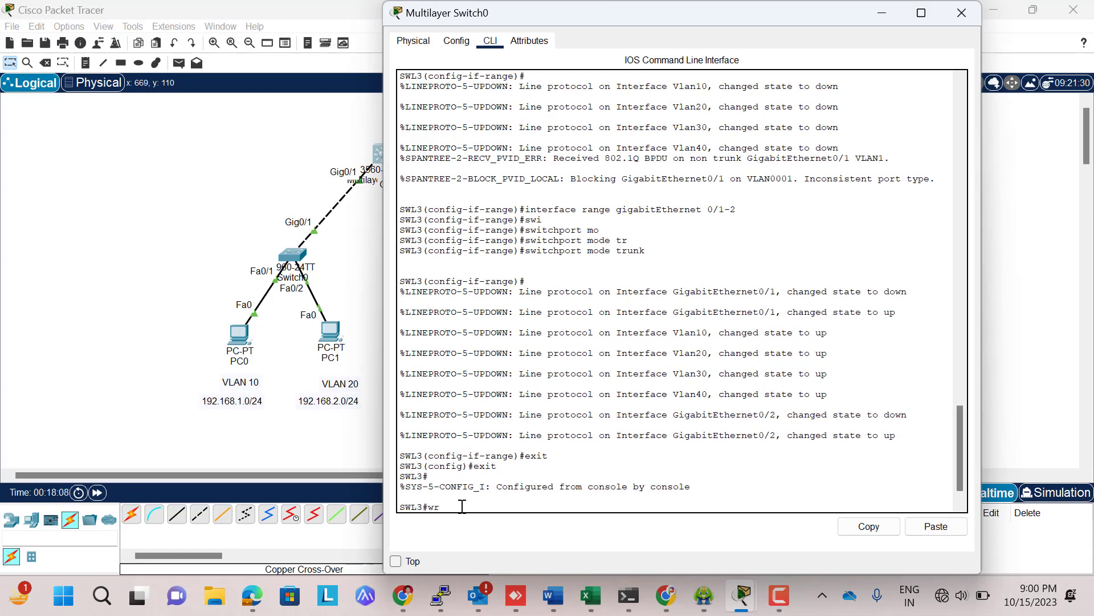
key("Return")
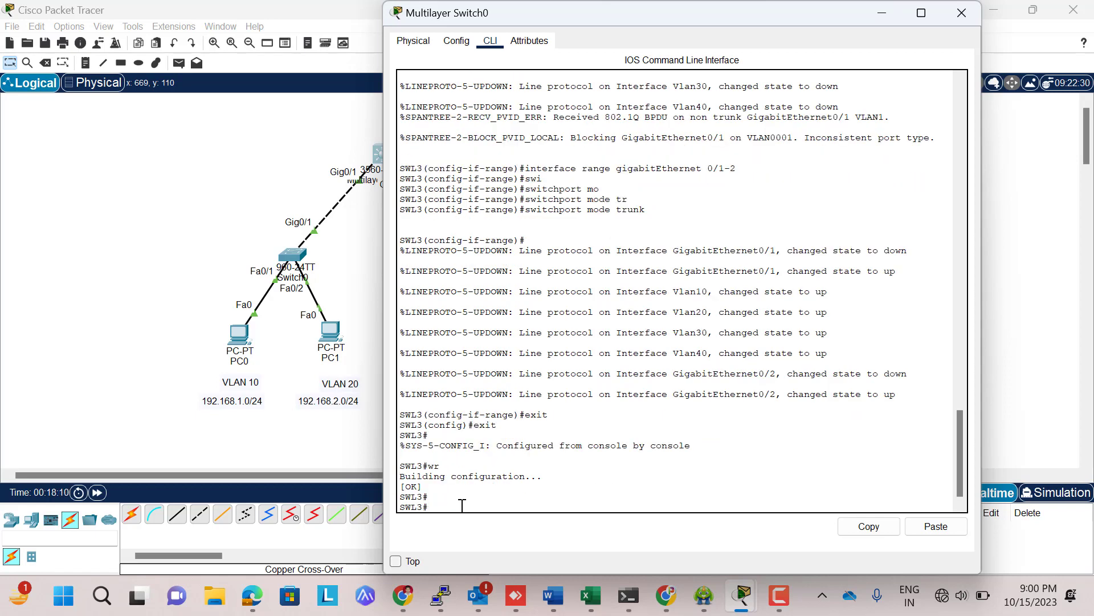
Enable IP routing on SWL3 in global configuration mode and return to privileged mode
type("config t")
key("Return")
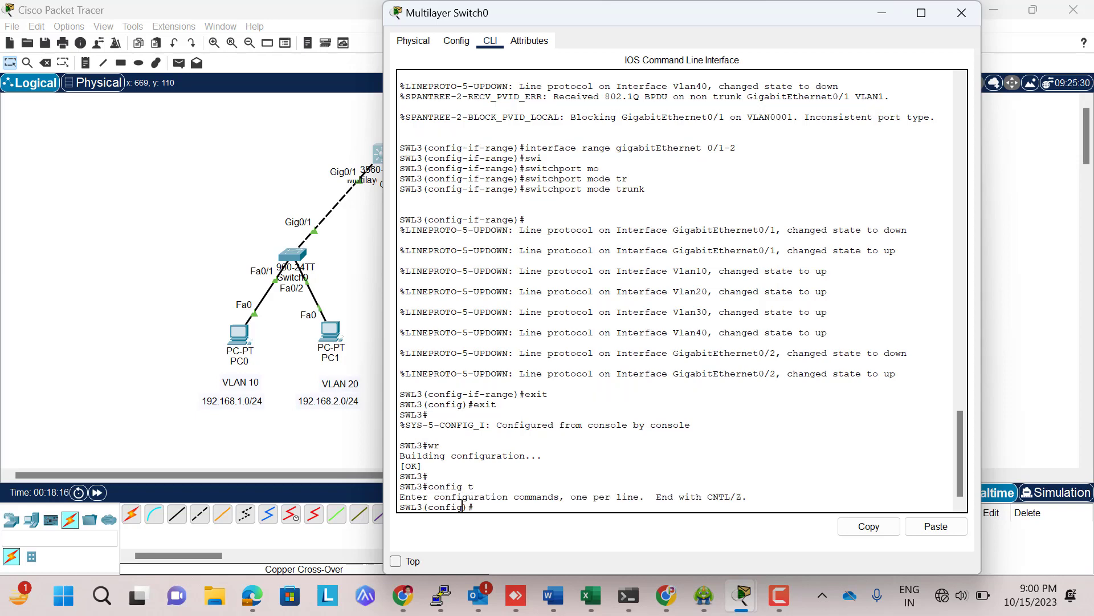
type("ip routing")
key("Return")
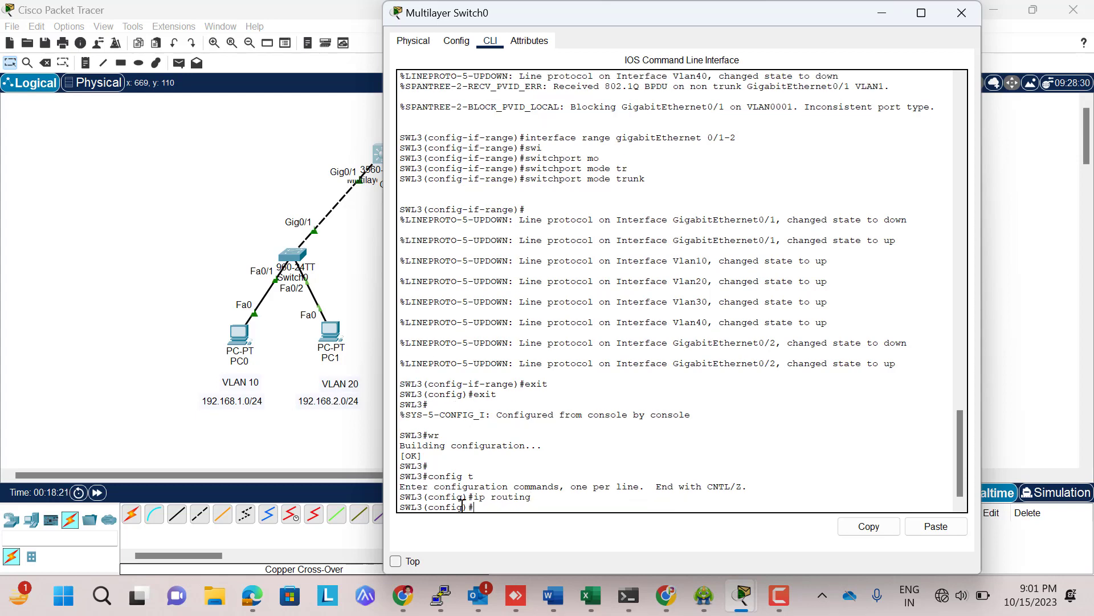
type("exit")
key("Return")
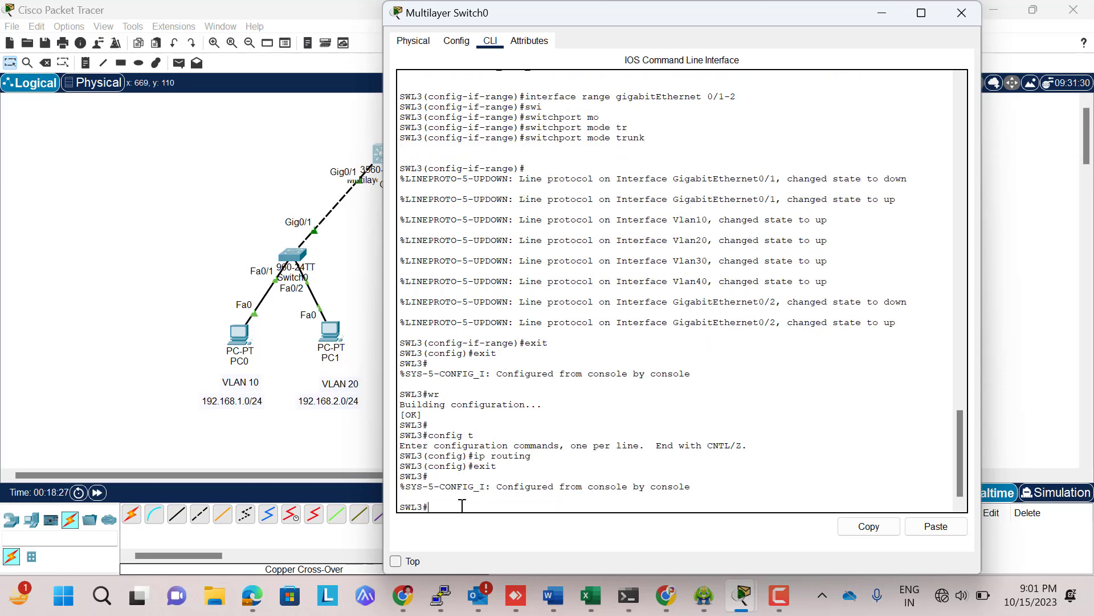
Write SWL3's configuration, including IP routing, to memory and minimize the switch window
type("wr")
key("Return")
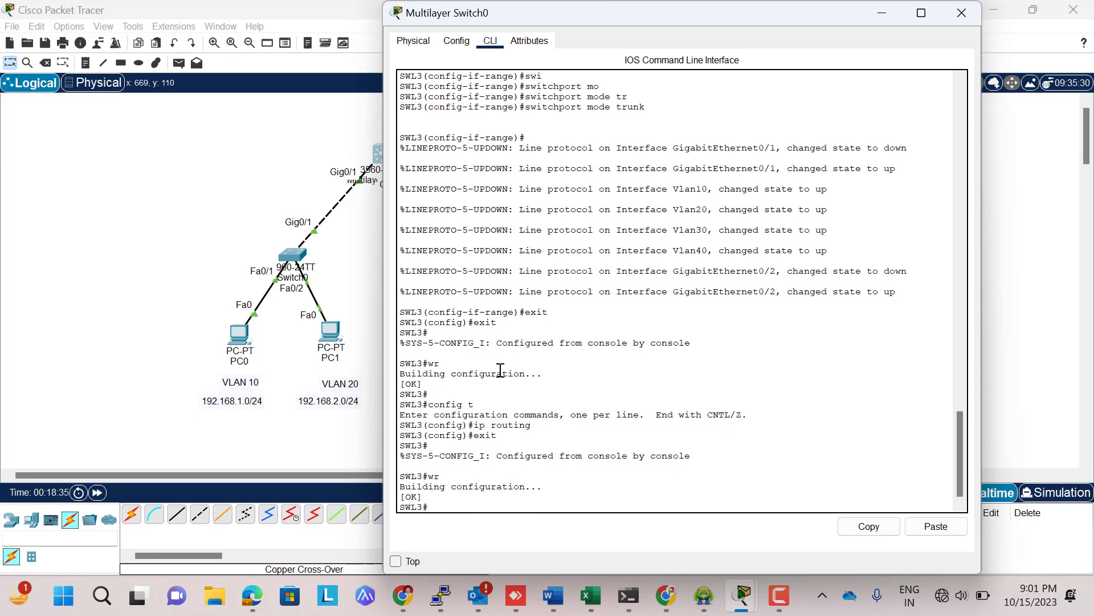
left_click(882, 14)
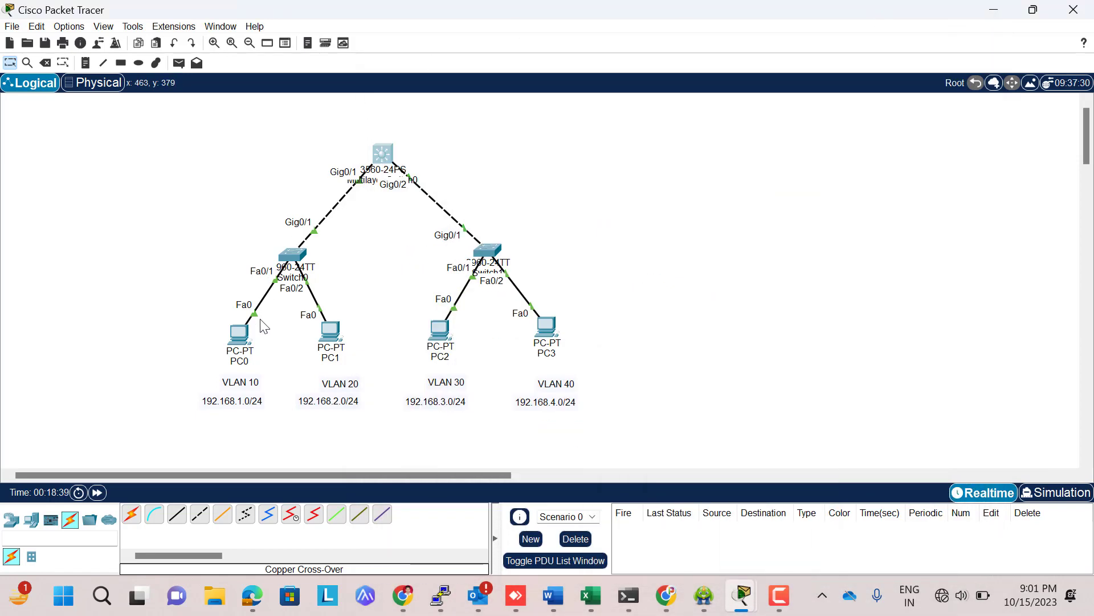
Repeat the ping from PC0 to PC1 at 192.168.2.10
left_click(242, 340)
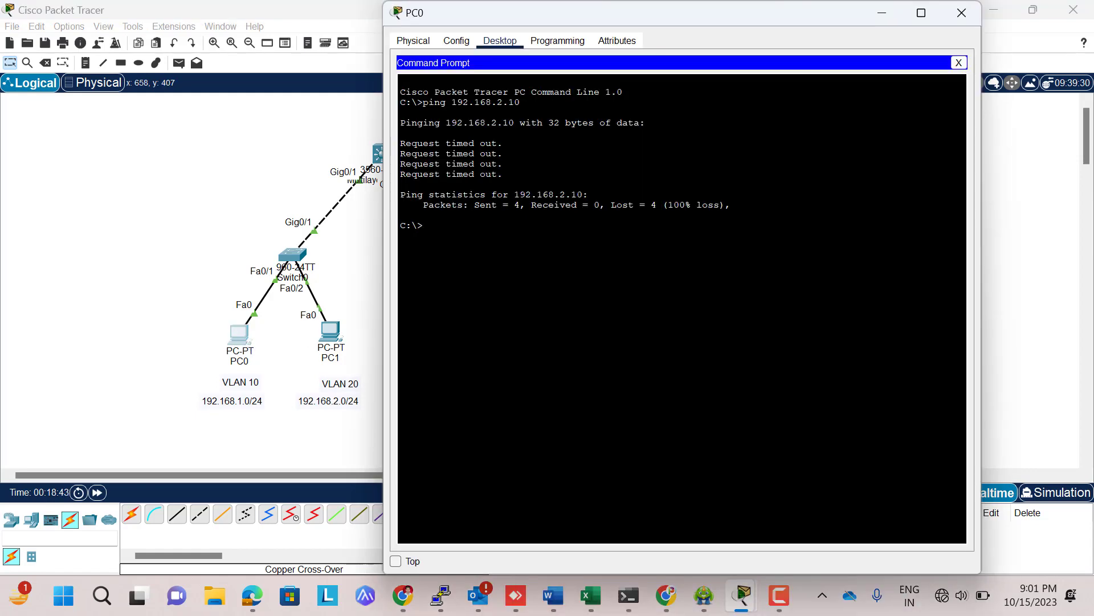
key("Up")
key("Return")
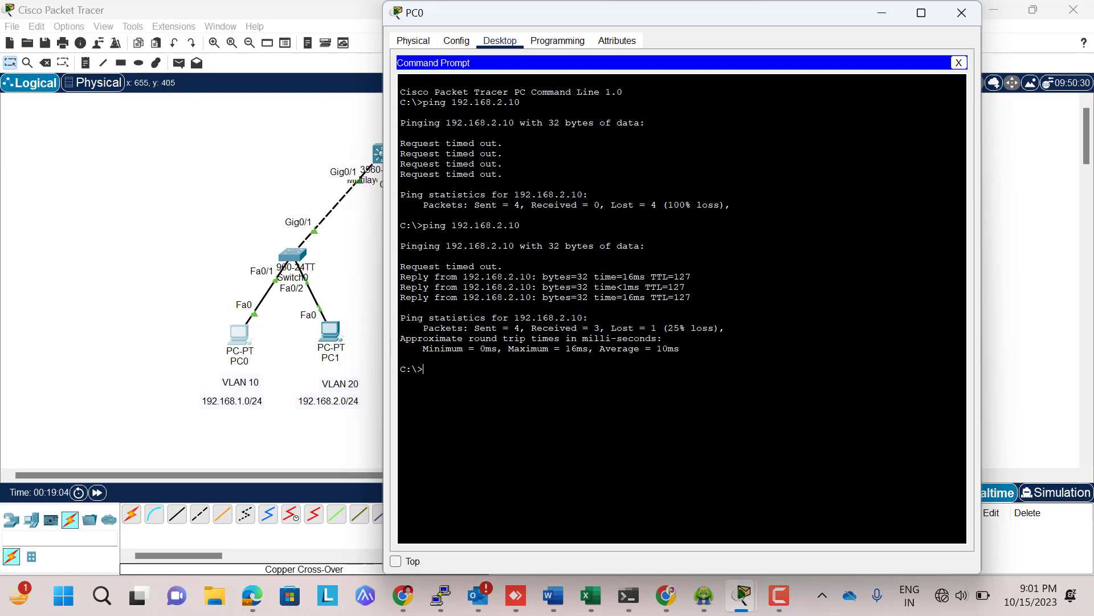
Ping PC2 at 192.168.3.10 from PC0's command prompt
key("Up")
key("Left")
key("BackSpace")
type("3")
key("Return")
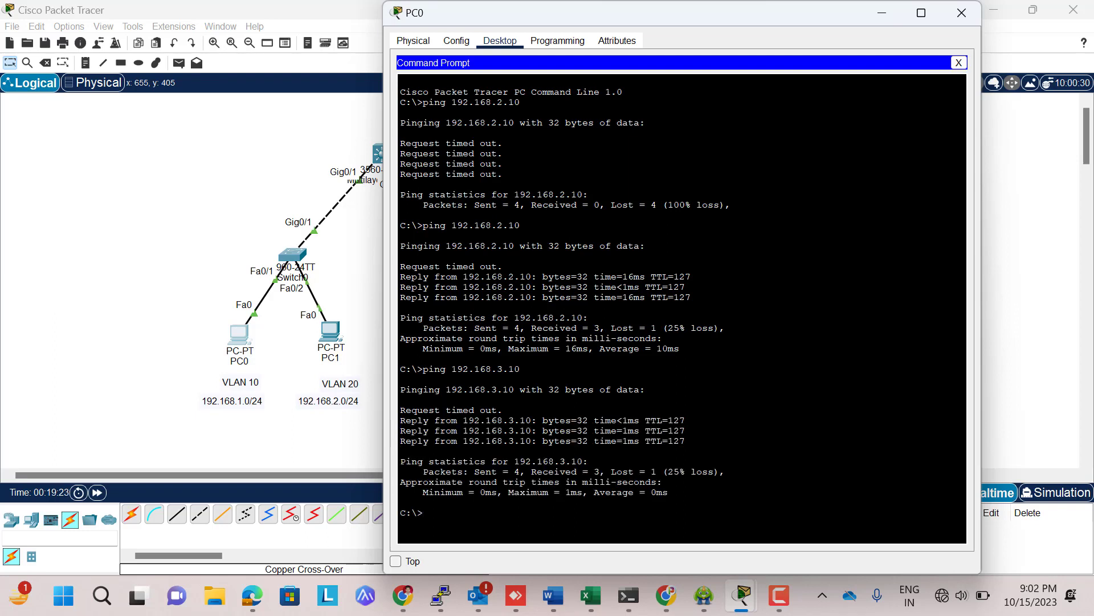
Ping PC3 at 192.168.4.10 from PC0's command prompt and minimize the PC0 window
key("Up")
key("Left")
key("Left")
key("Left")
key("BackSpace")
type("4")
key("Return")
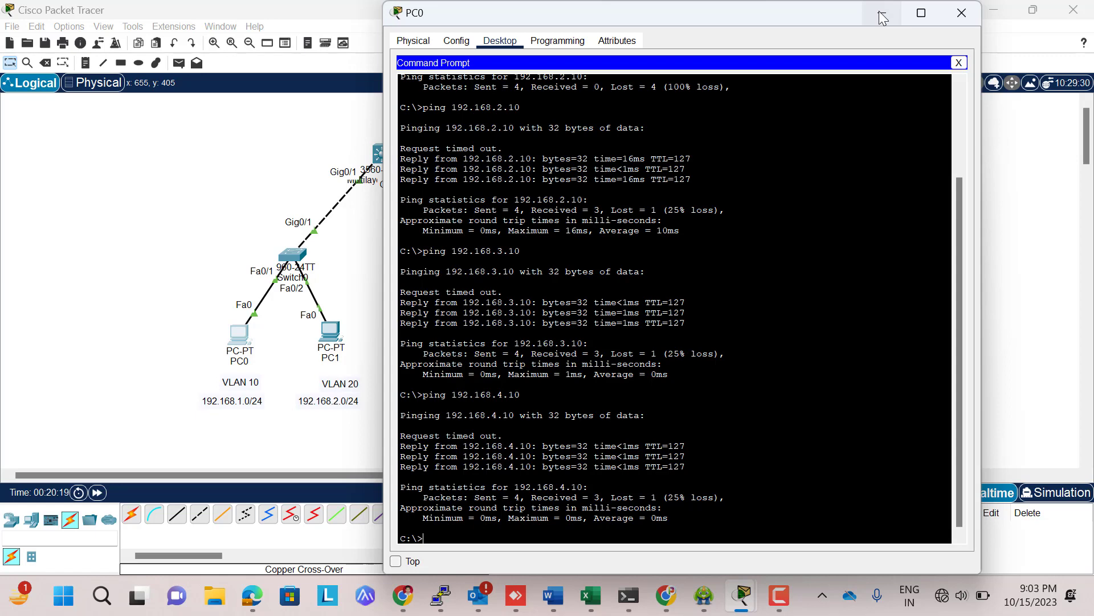
left_click(882, 10)
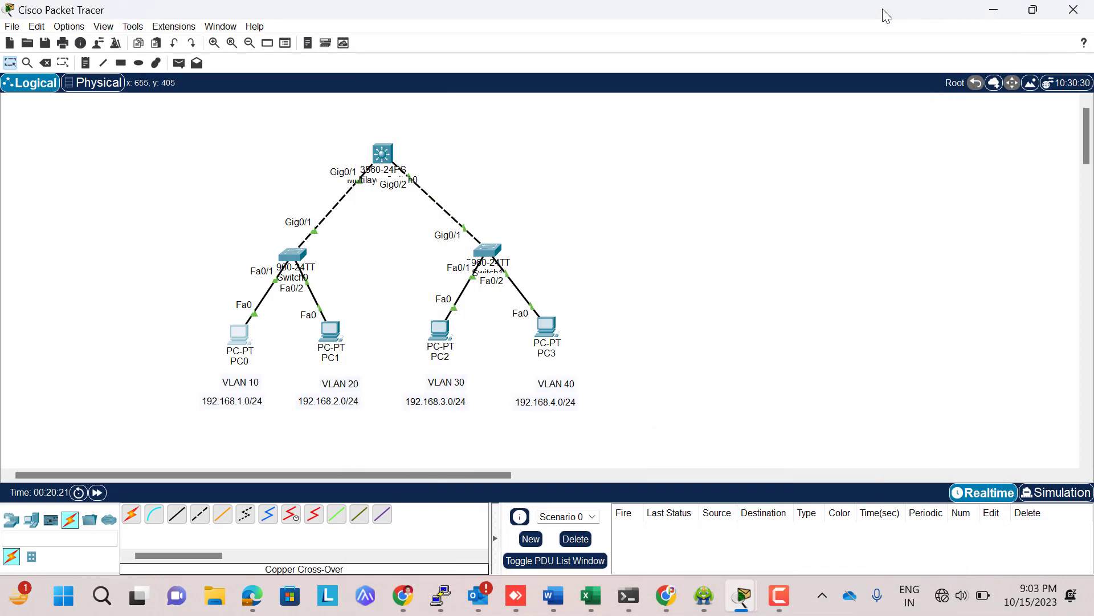
Open PC3's command prompt and ping PC0 at 192.168.1.10
left_click(546, 326)
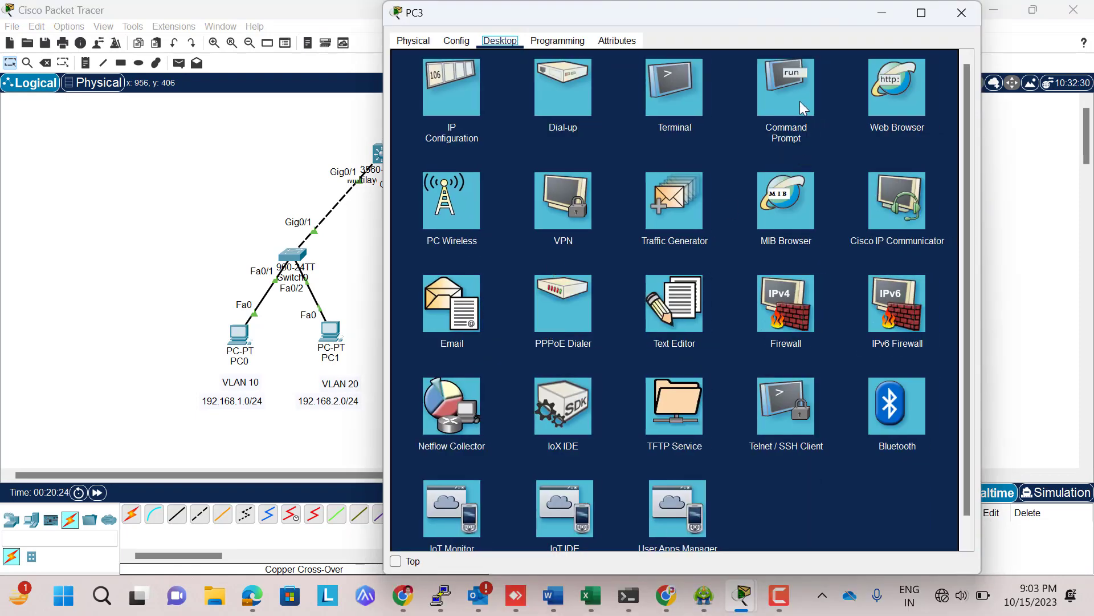
left_click(799, 101)
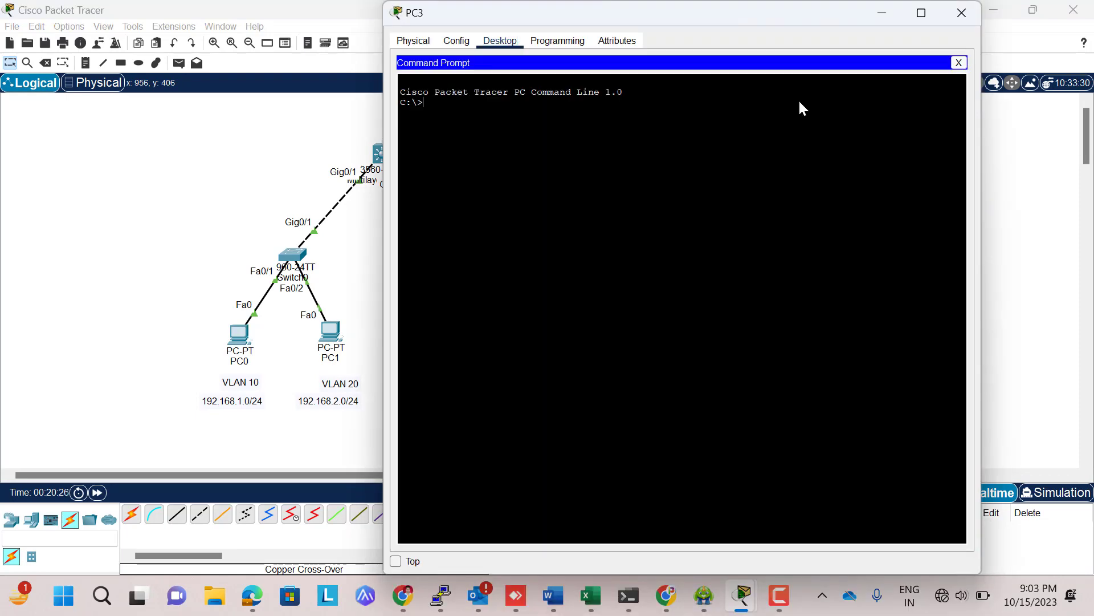
type("ping 192.168.1.10")
key("Return")
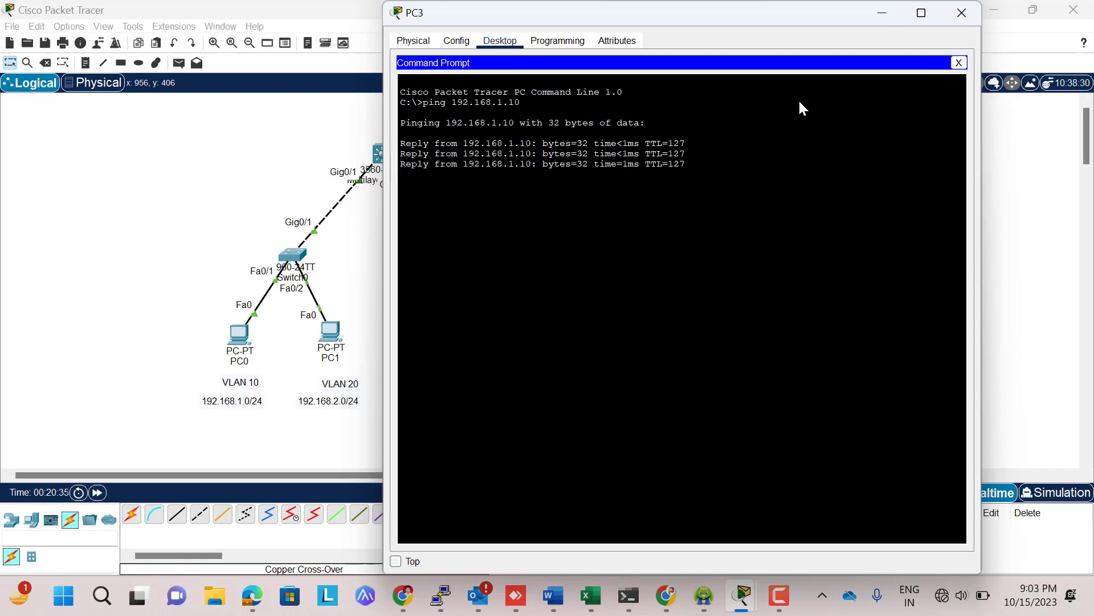
Ping PC1 at 192.168.2.10 from PC3's command prompt and minimize the PC3 window
key("Up")
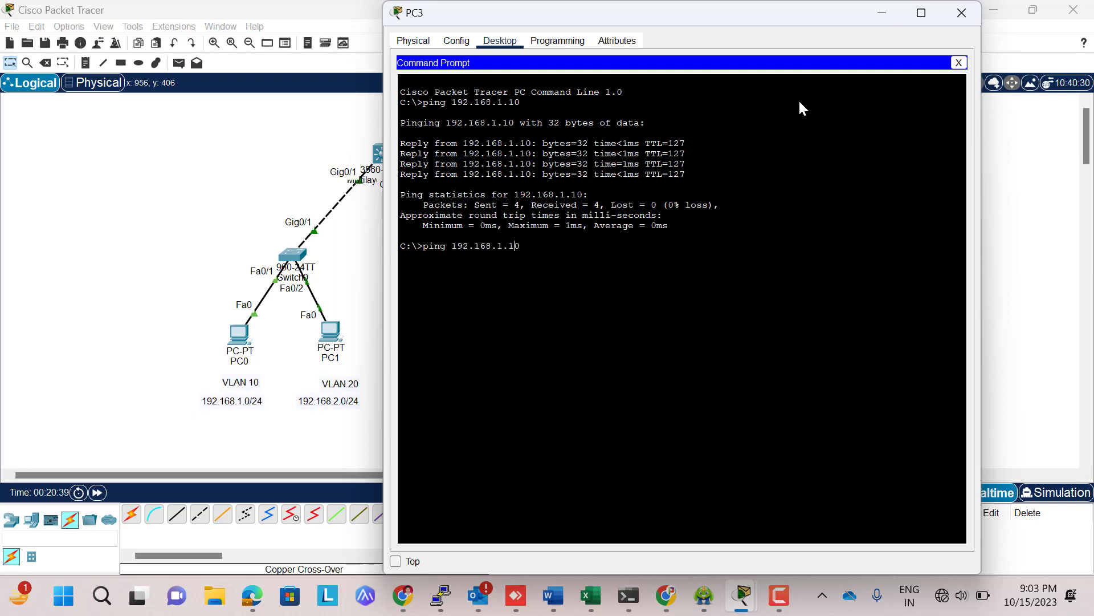
key("Left")
key("Left")
key("Left")
key("BackSpace")
type("2")
key("Return")
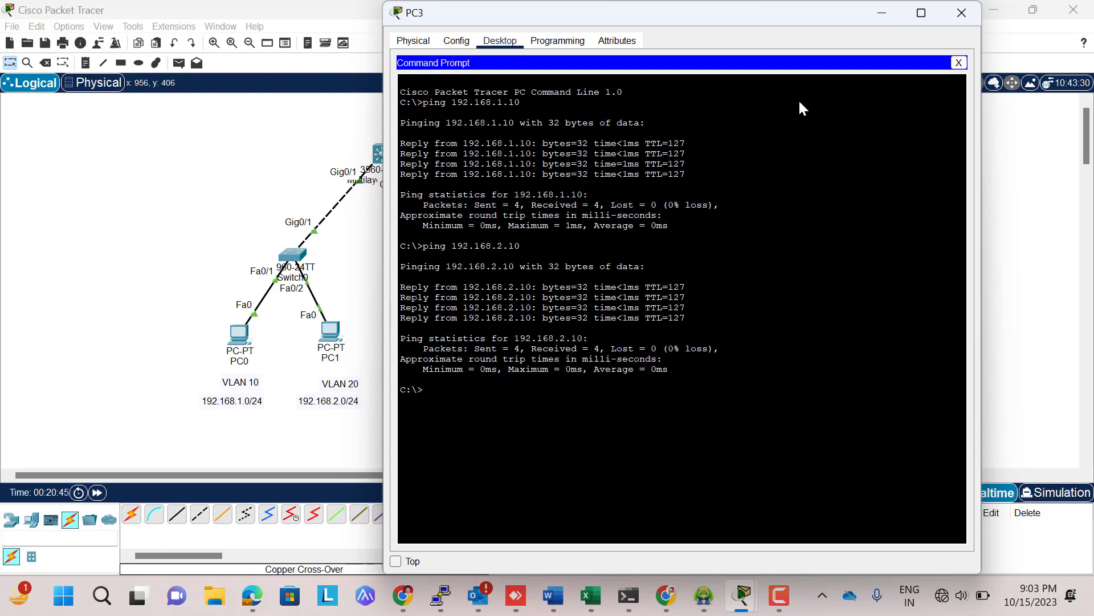
left_click(888, 8)
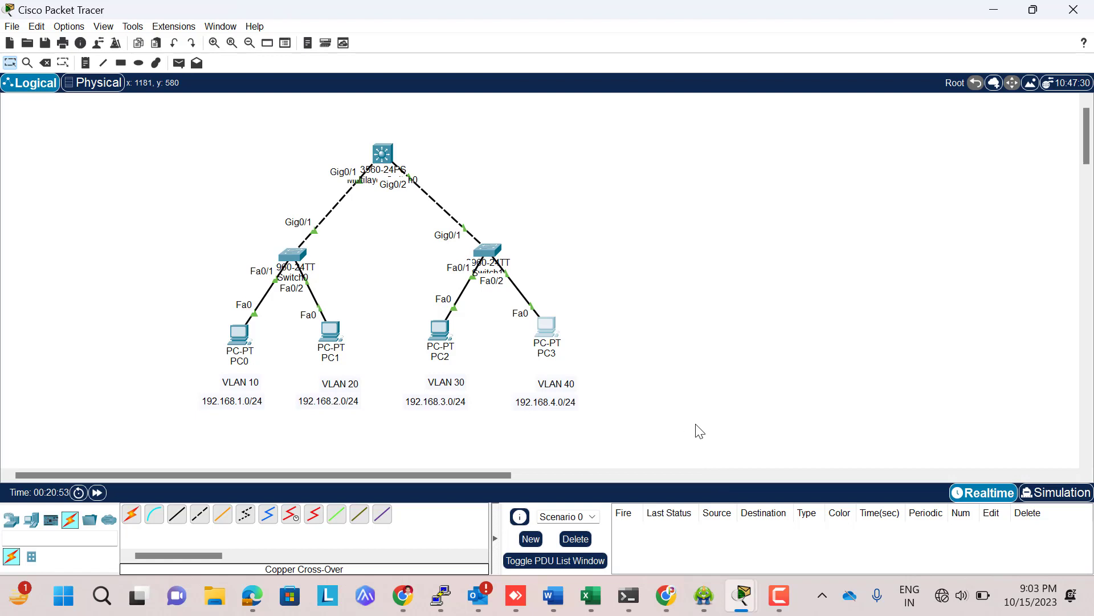
left_click(778, 598)
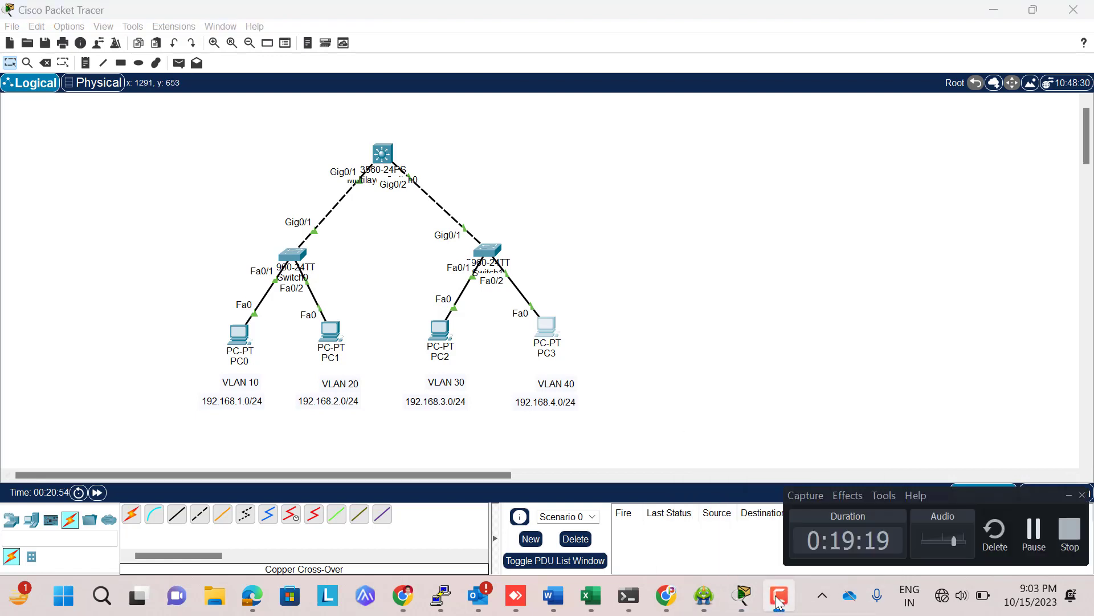